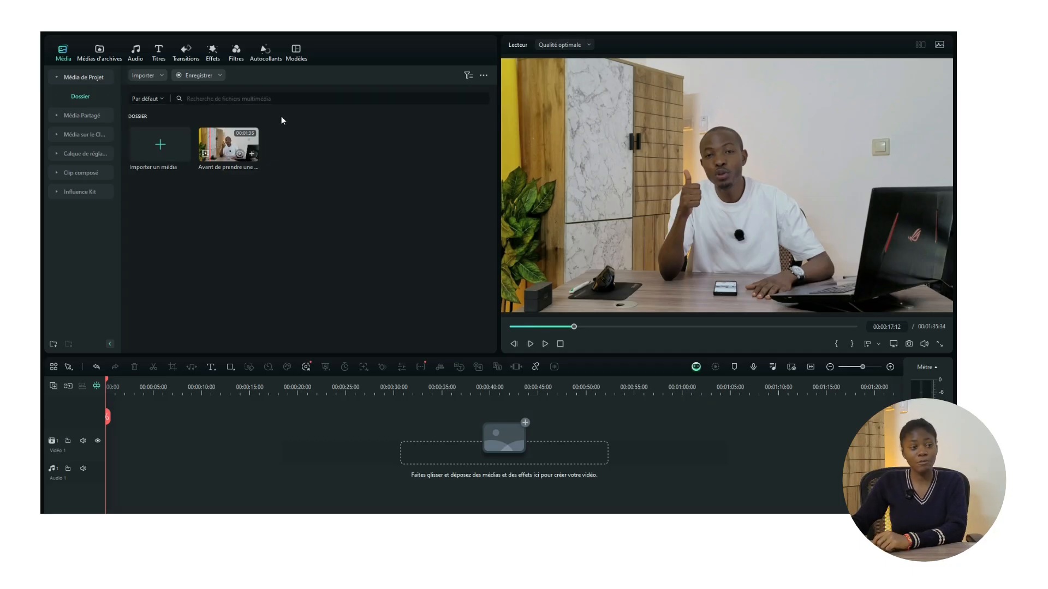
# Step: Place the talking-head clip on Video 1, keeping the 1920x1080 25fps project settings, and zoom the timeline in
pyautogui.moveTo(230, 143); pyautogui.dragTo(106, 449)
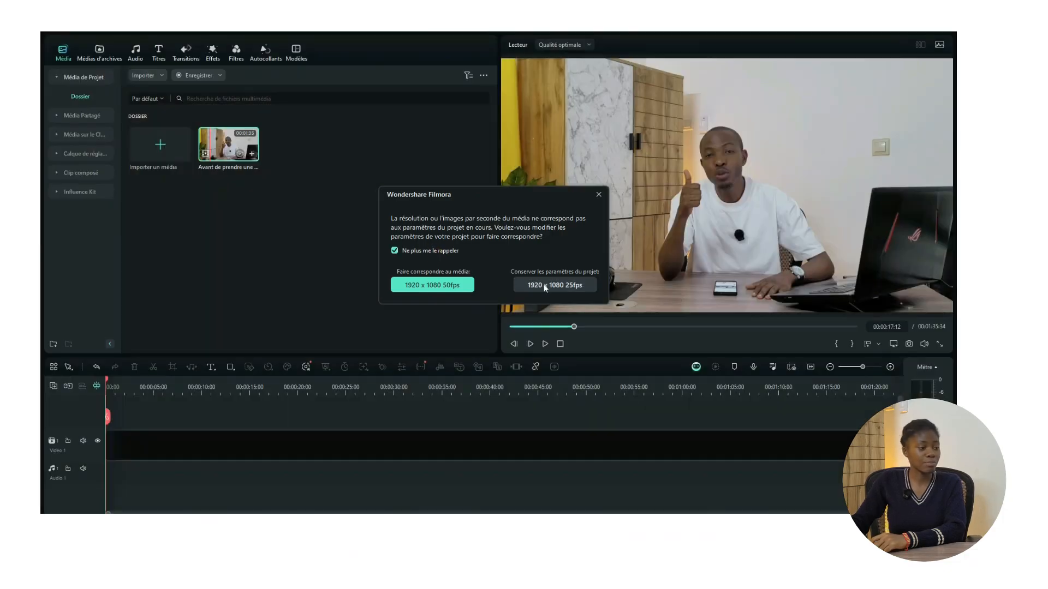
pyautogui.click(554, 285)
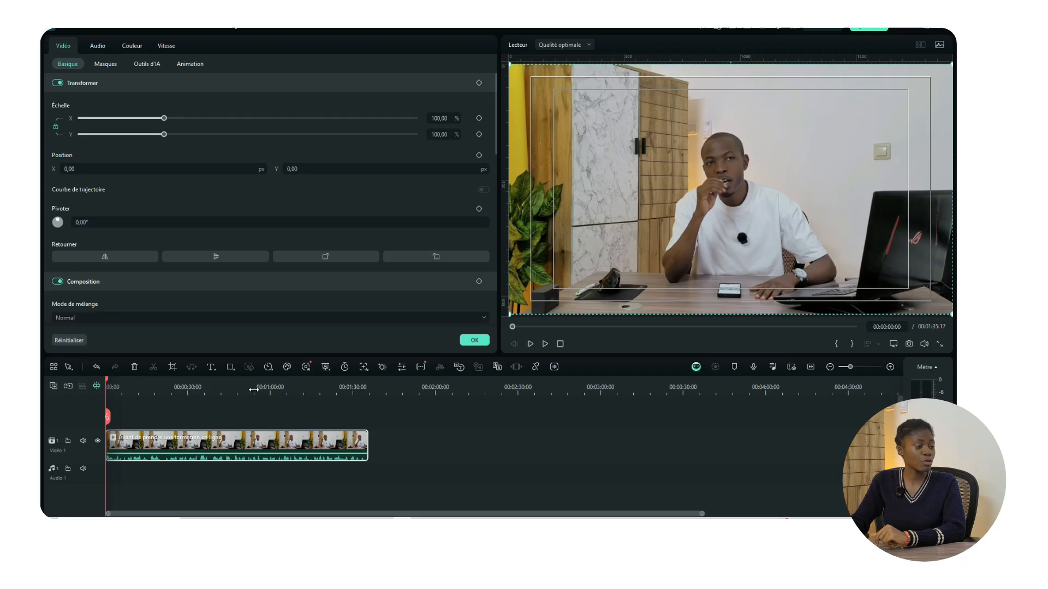
pyautogui.moveTo(254, 389); pyautogui.dragTo(329, 390)
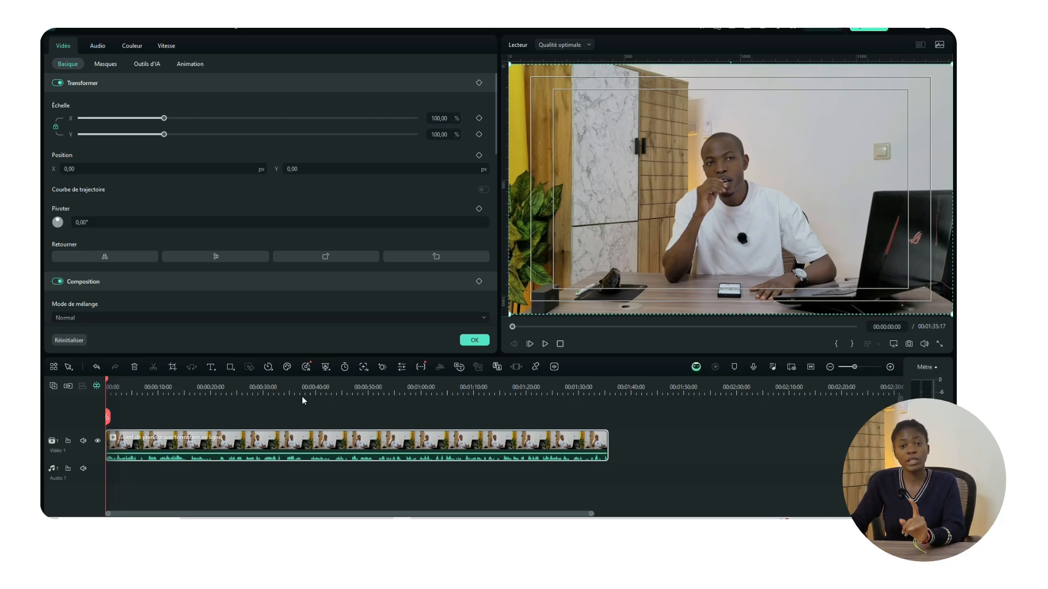
# Step: Add Détection de silence to the quick tools and launch it on the selected talking-head clip
pyautogui.click(296, 447)
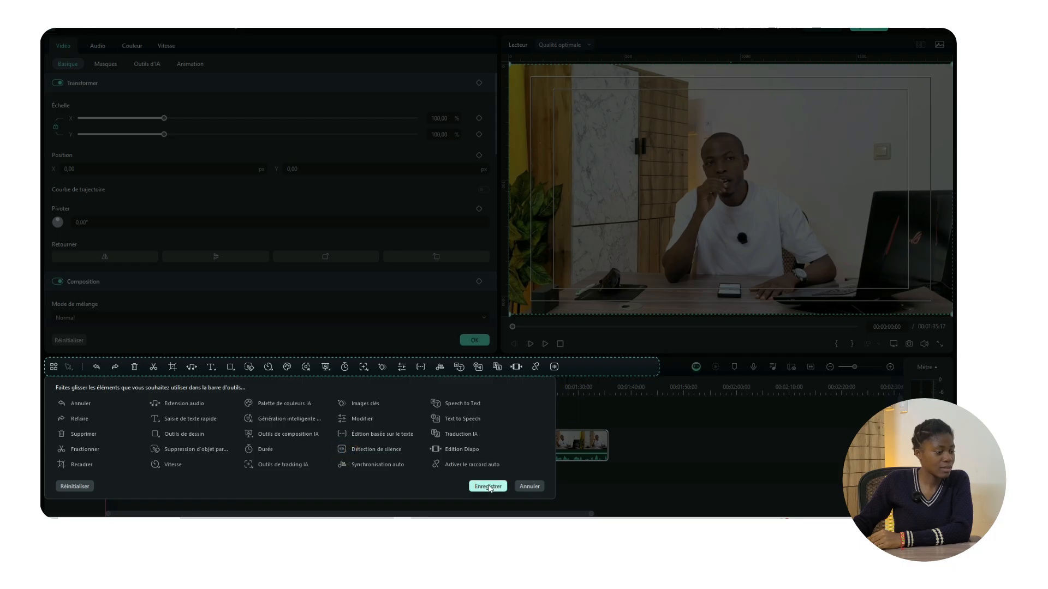
pyautogui.click(488, 487)
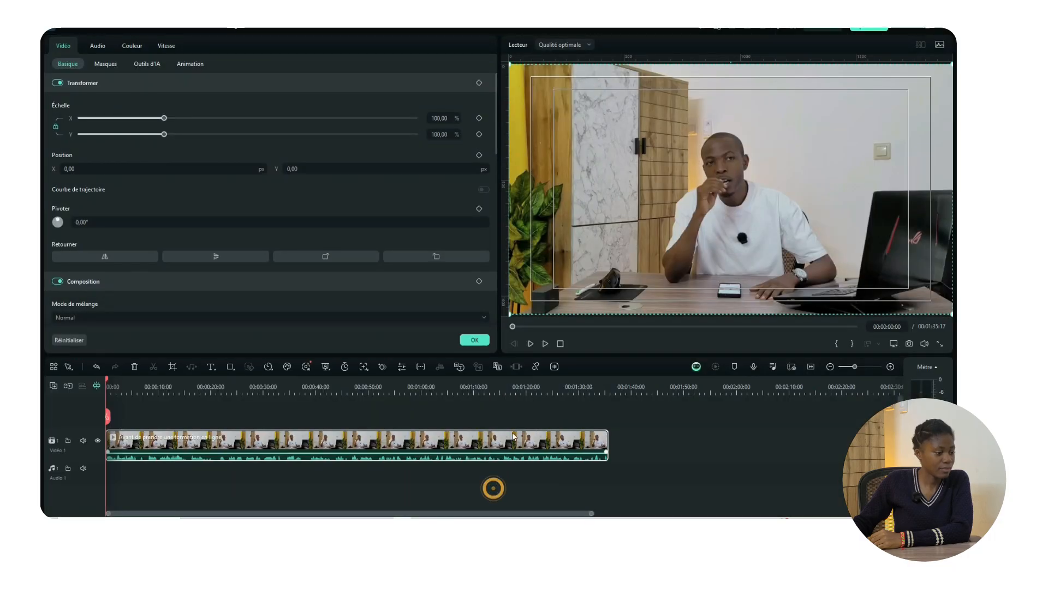
pyautogui.click(555, 368)
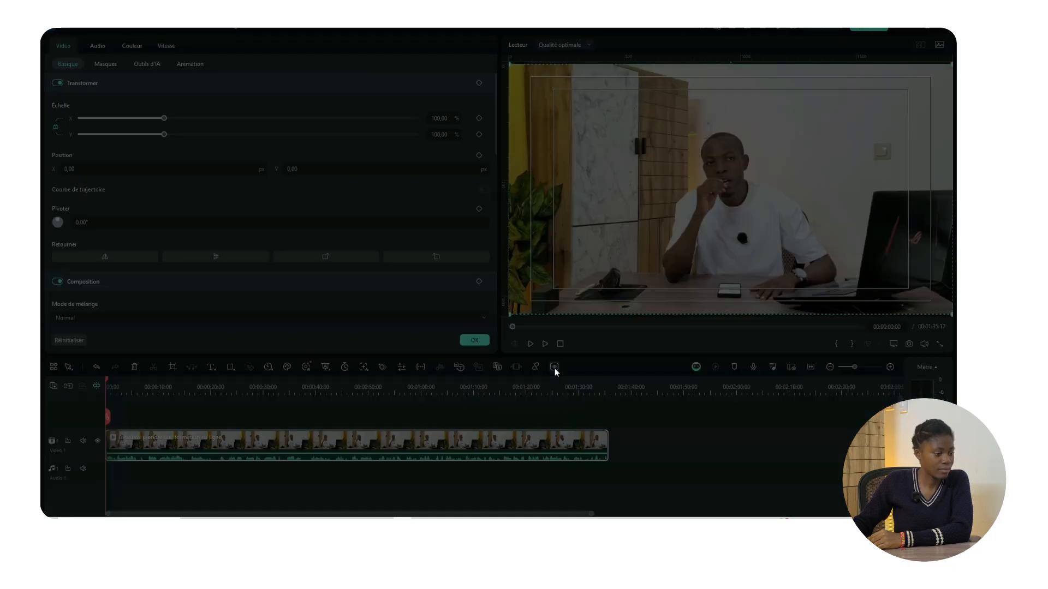
# Step: Analyse with 25% threshold, 0,5 s minimum and 0,2 s buffer, then replace the clip with the cuts
pyautogui.click(638, 138)
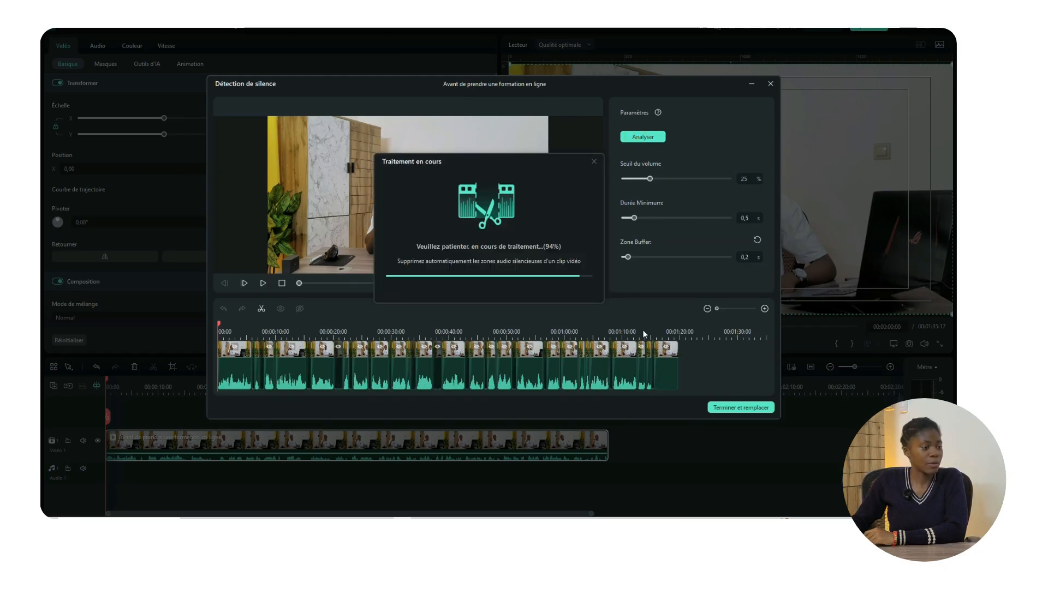
pyautogui.click(741, 408)
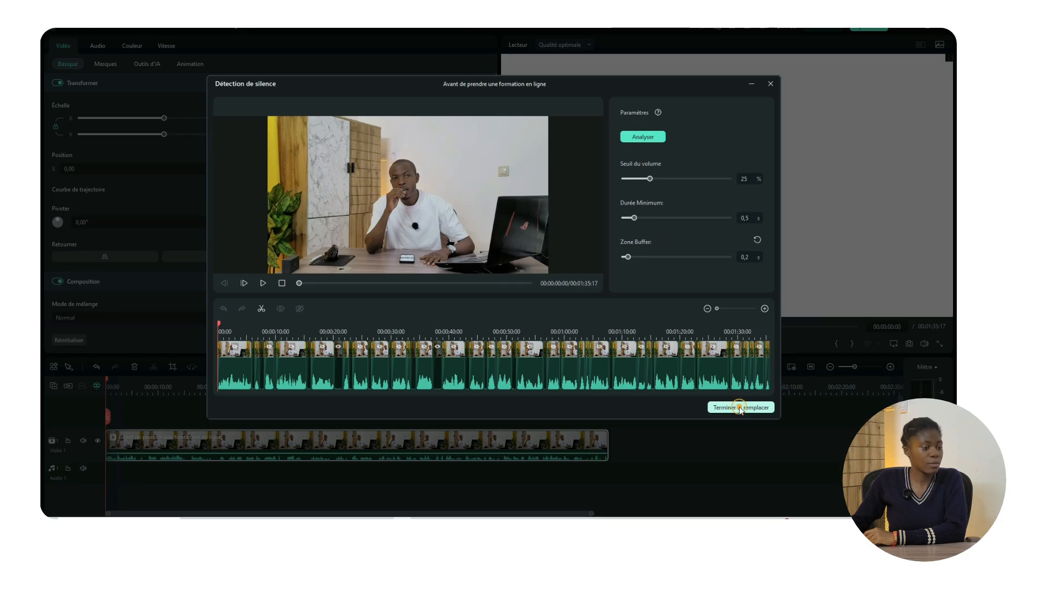
pyautogui.click(184, 385)
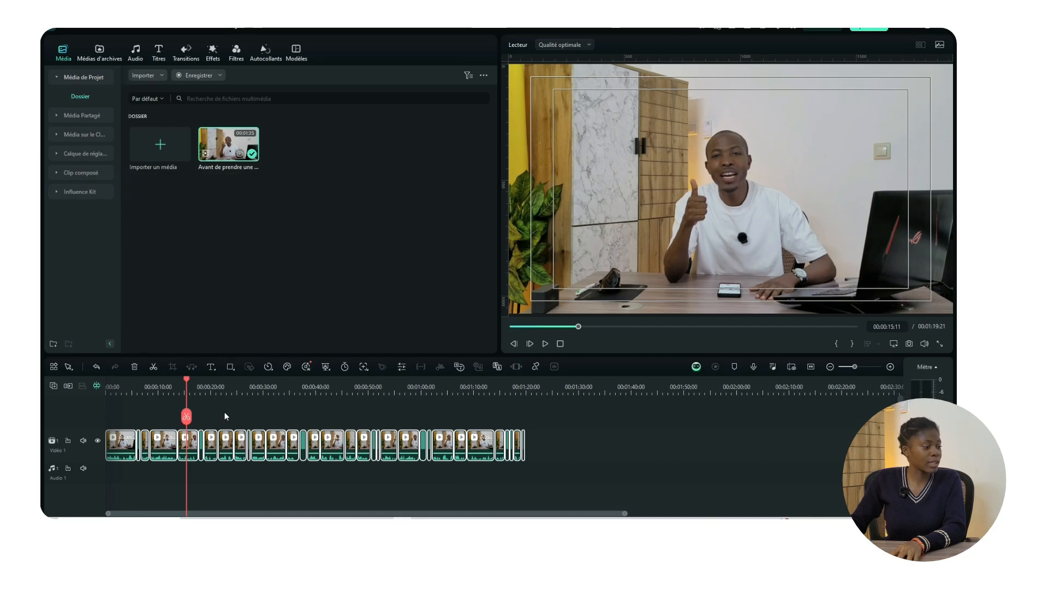
# Step: Delete every clip after the 00:00:29:12 playhead position
pyautogui.click(261, 387)
pyautogui.click(278, 414)
pyautogui.moveTo(278, 413); pyautogui.dragTo(571, 441)
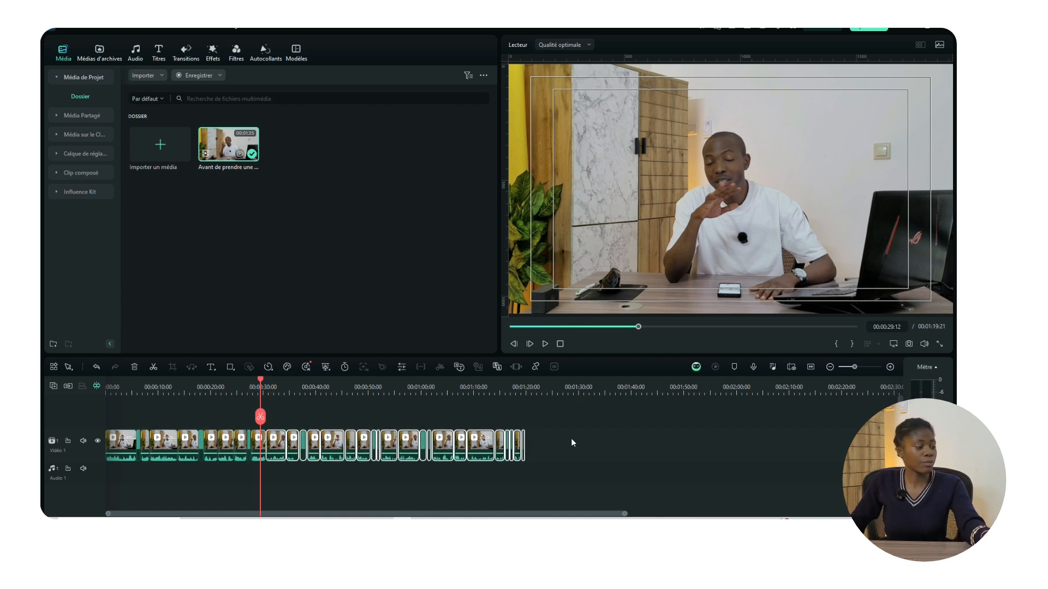
pyautogui.press('Delete')
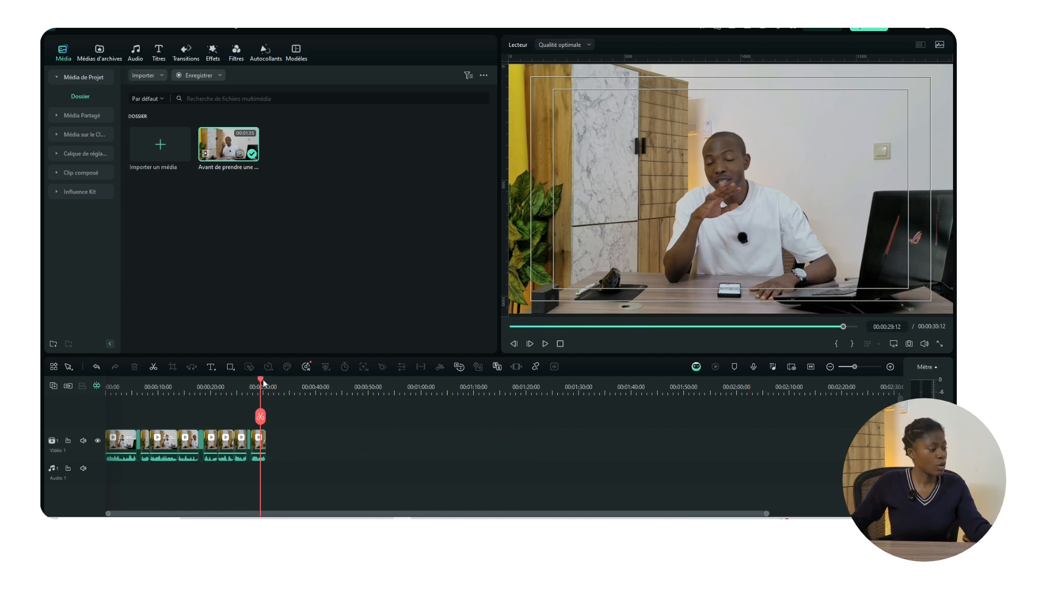
# Step: Play the trimmed 00:00:30:12 edit from the start
pyautogui.scroll(3, 237, 393)
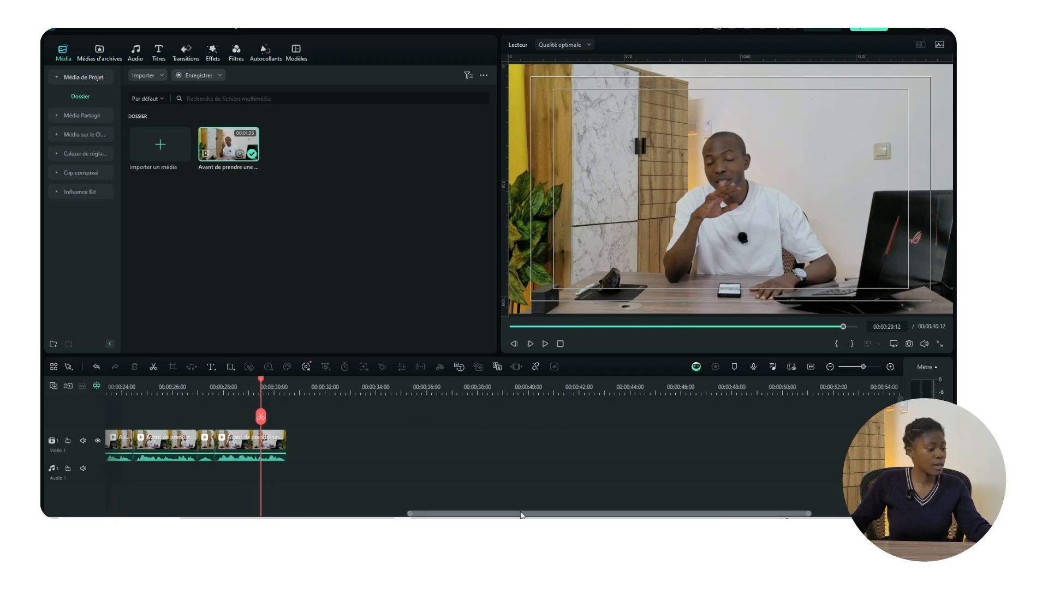
pyautogui.moveTo(521, 513); pyautogui.dragTo(218, 514)
pyautogui.click(112, 387)
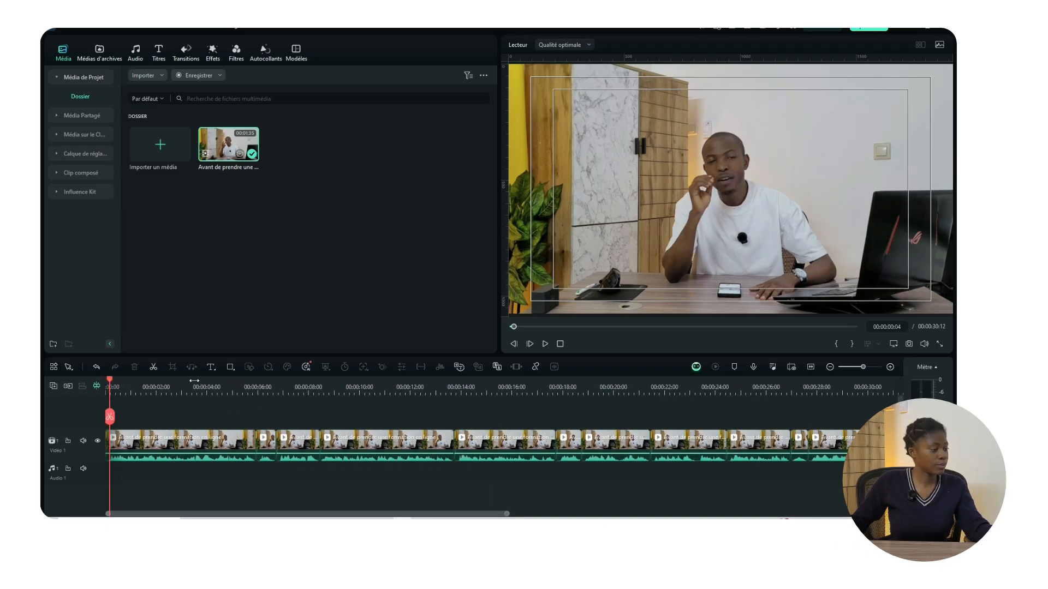
pyautogui.scroll(-1, 110, 399)
pyautogui.press('space')
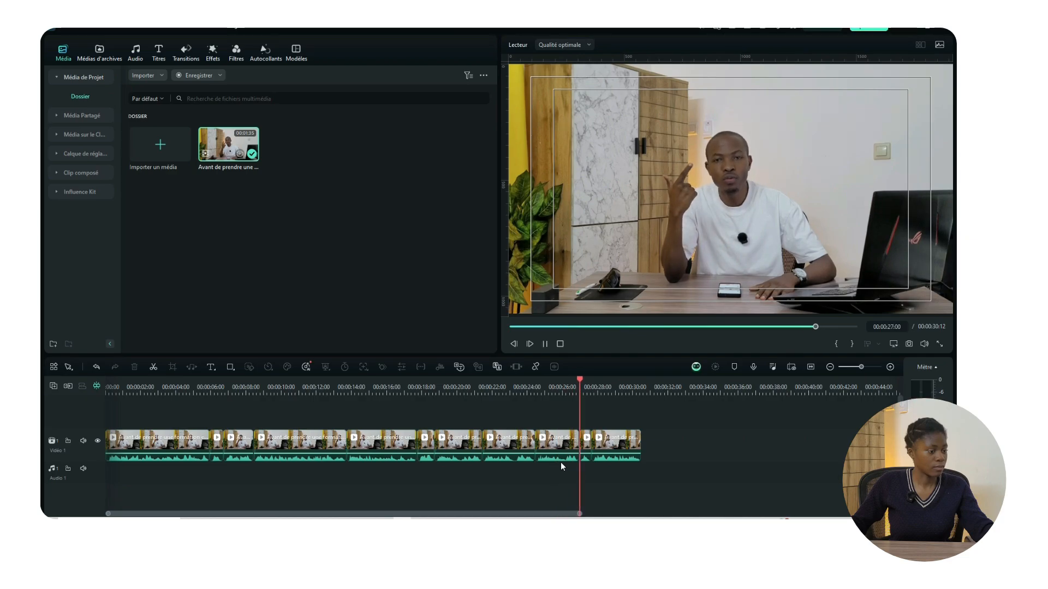
# Step: Delete the last short clip on Video 1 and return the playhead to 00:00:00:00
pyautogui.click(614, 449)
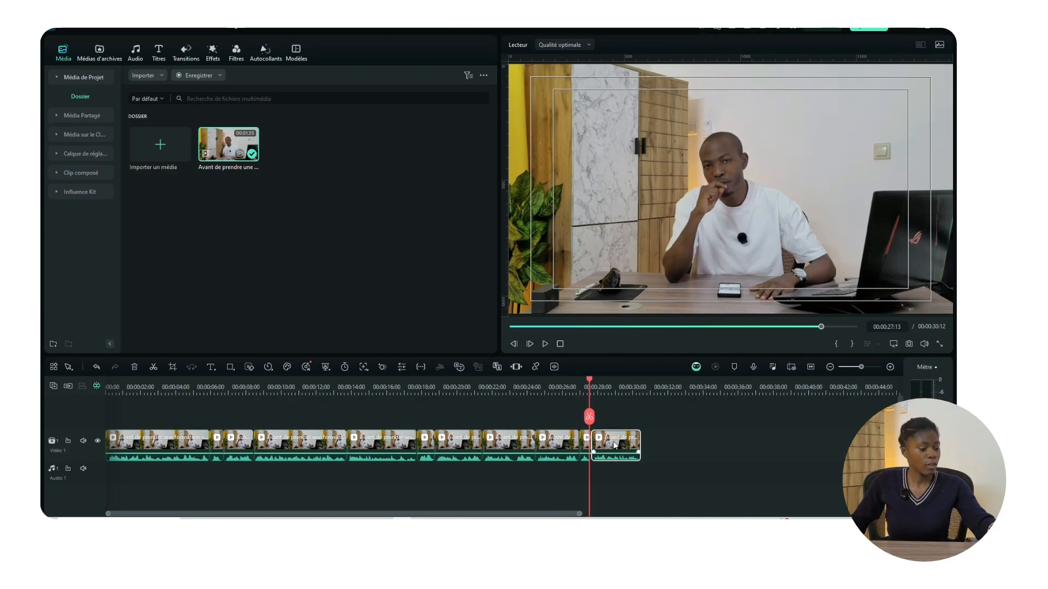
pyautogui.press('Delete')
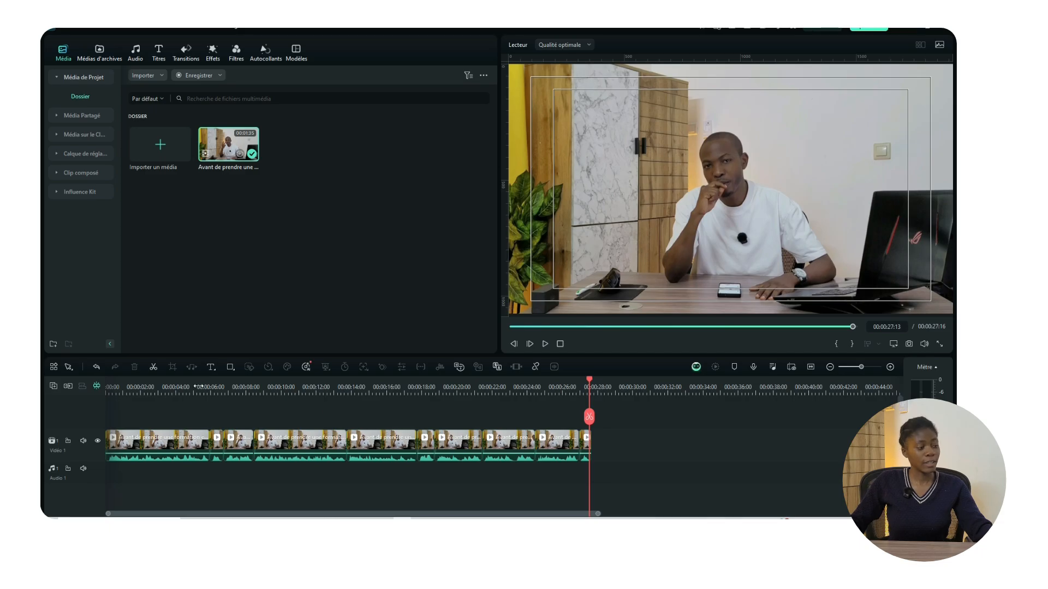
pyautogui.click(199, 386)
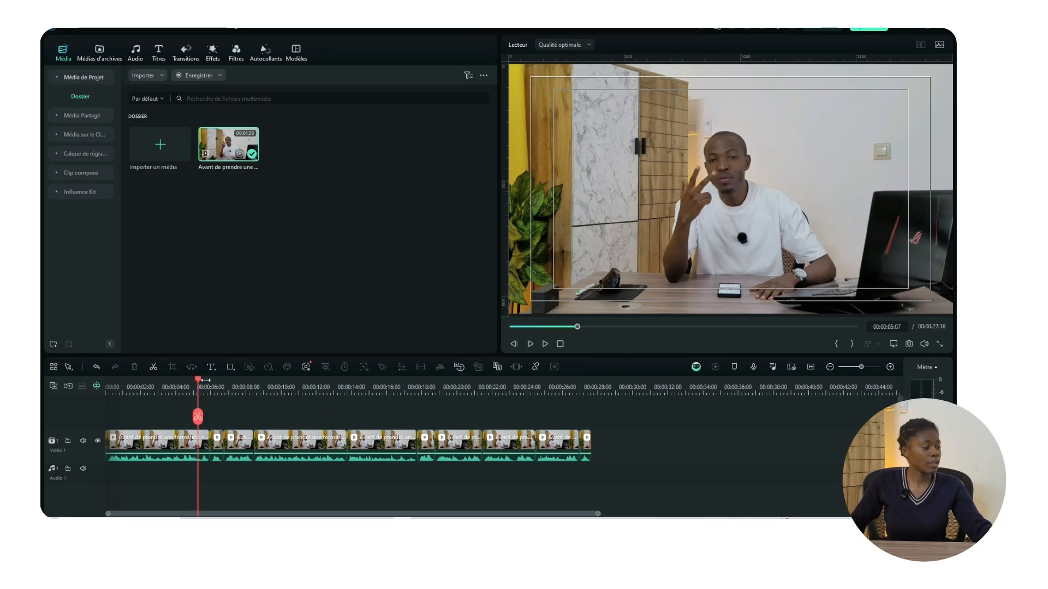
pyautogui.moveTo(197, 382); pyautogui.dragTo(90, 385)
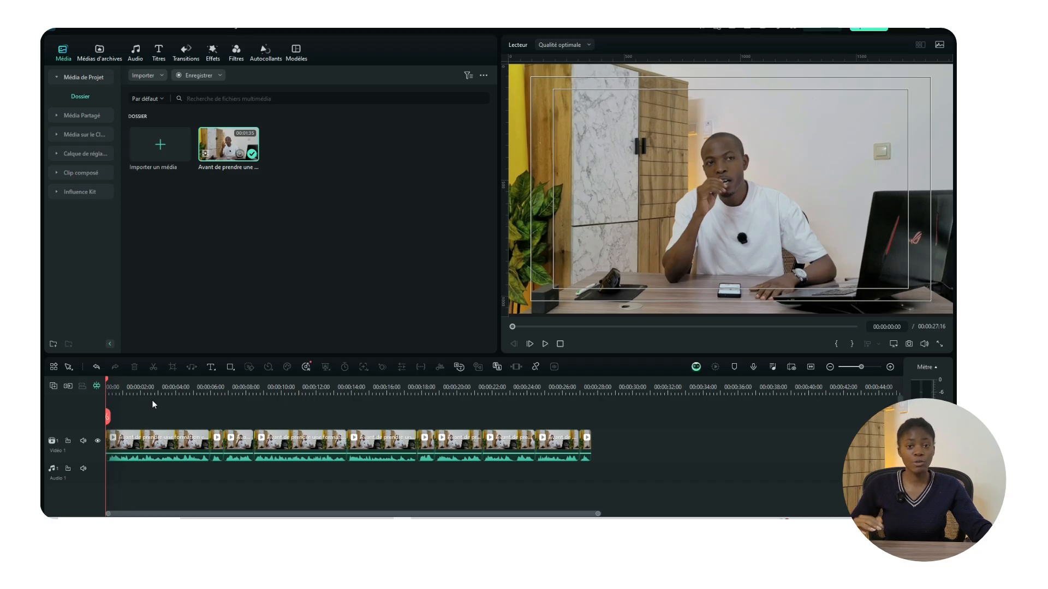
# Step: Play the opening of the edit, rechecking the cut around 00:00:06:13
pyautogui.press('space')
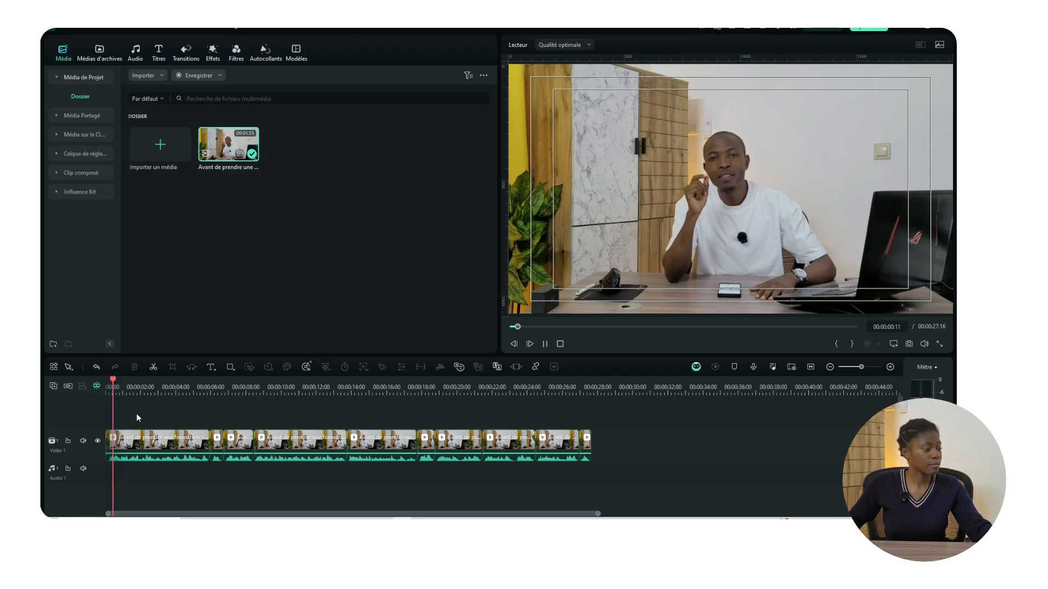
pyautogui.press('space')
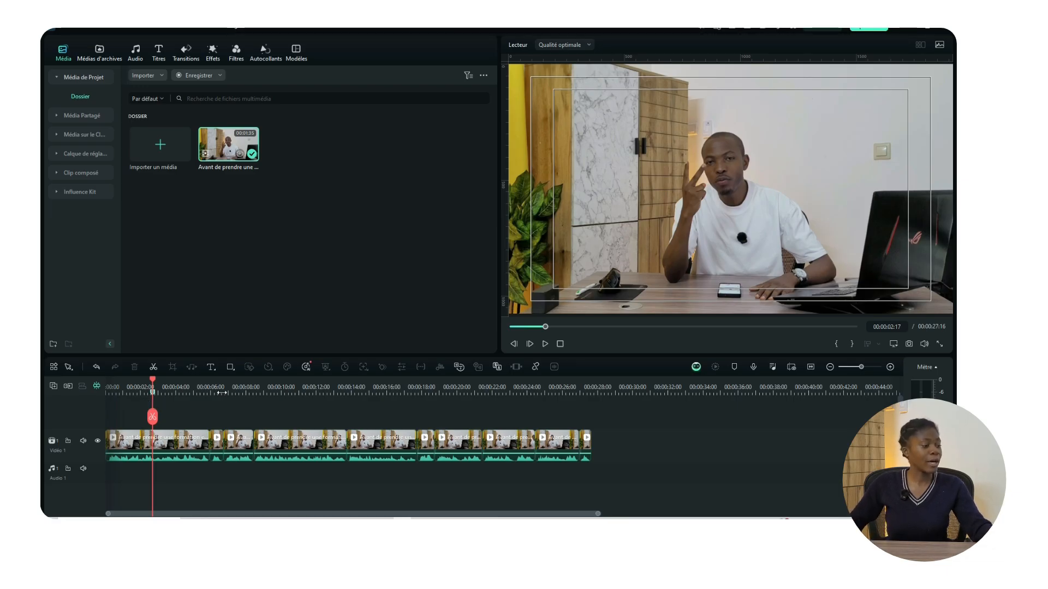
pyautogui.press('space')
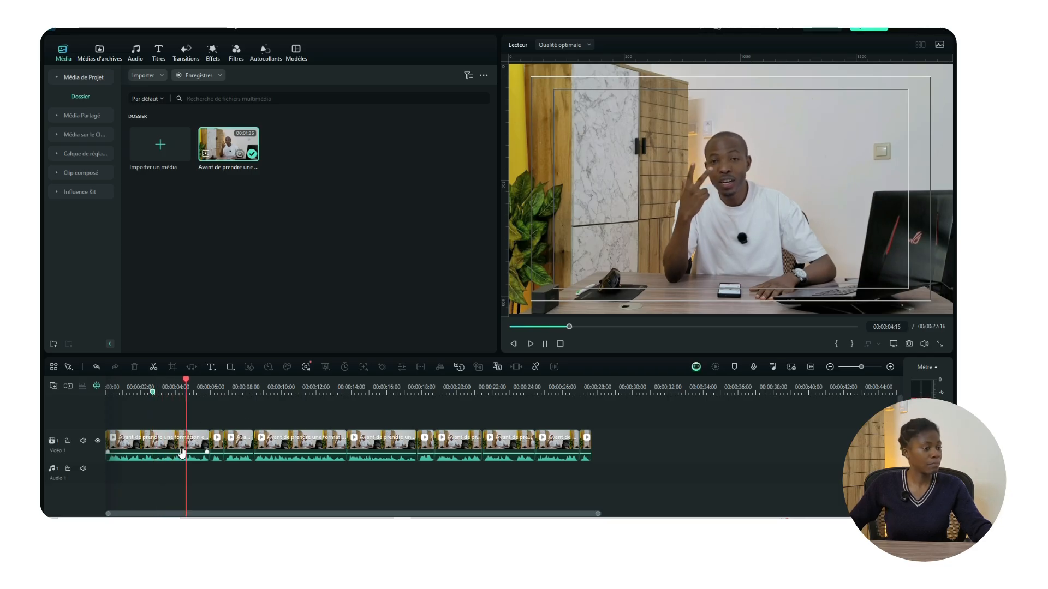
pyautogui.press('space')
pyautogui.press('space')
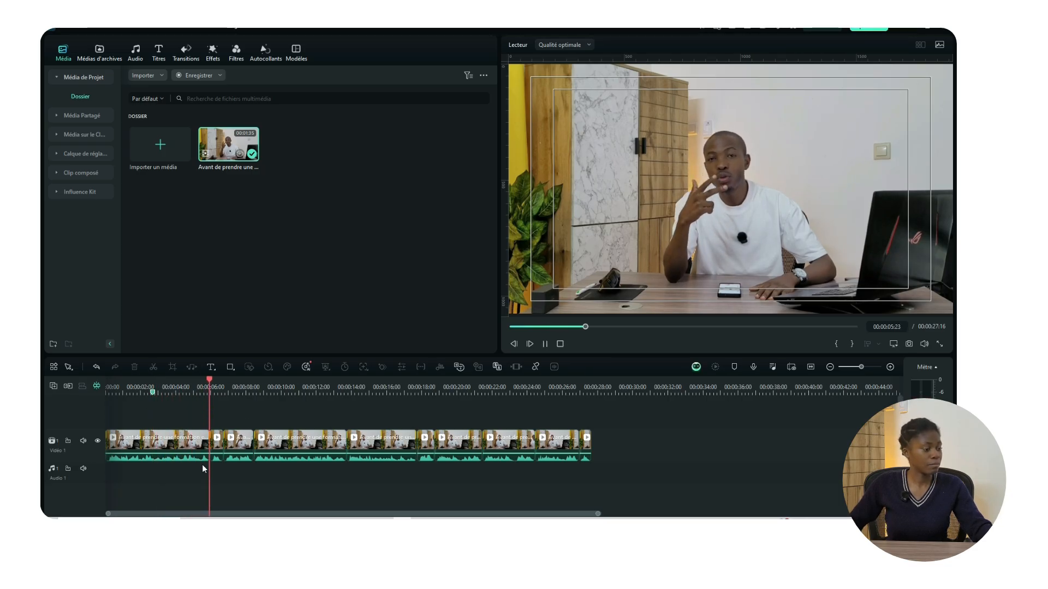
pyautogui.press('space')
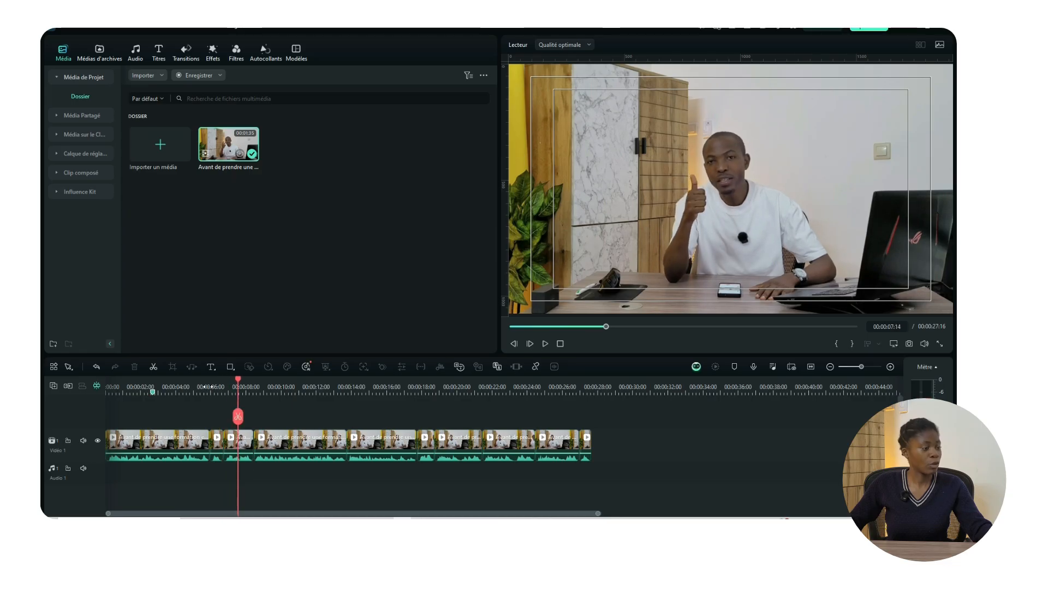
pyautogui.click(220, 387)
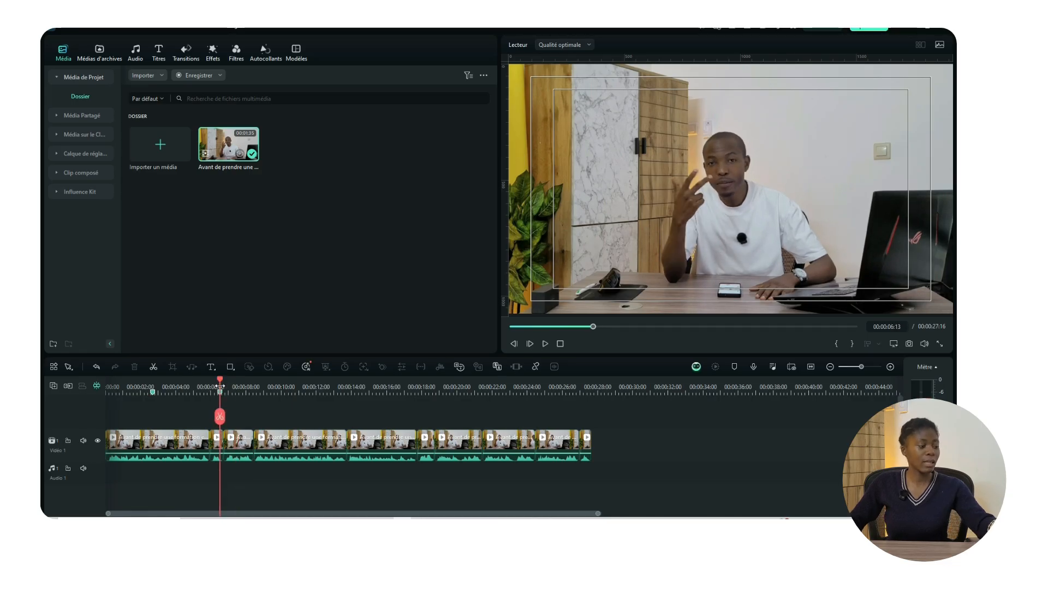
pyautogui.press('space')
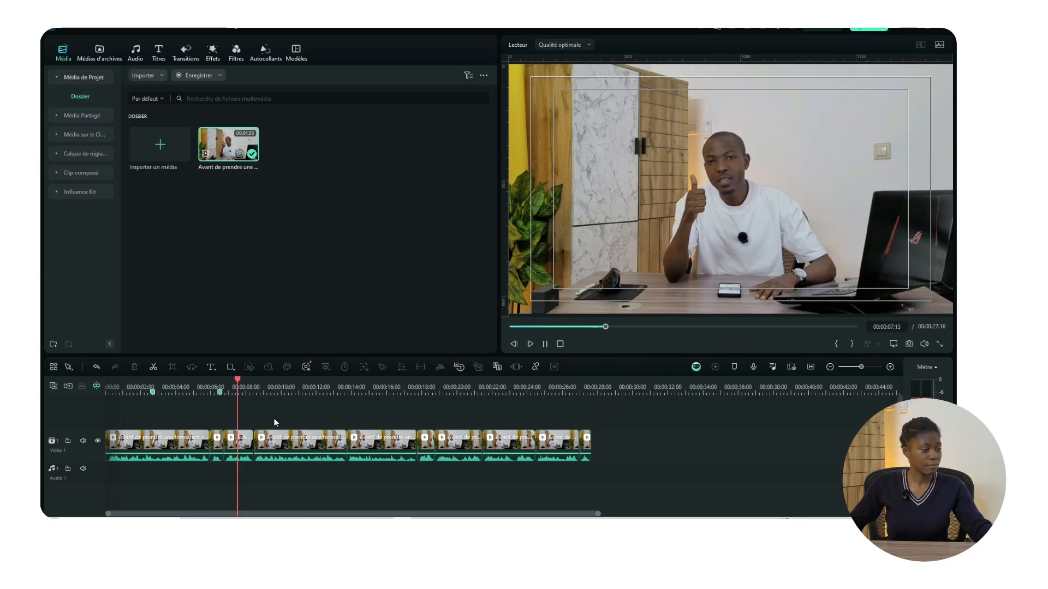
pyautogui.press('space')
pyautogui.press('space')
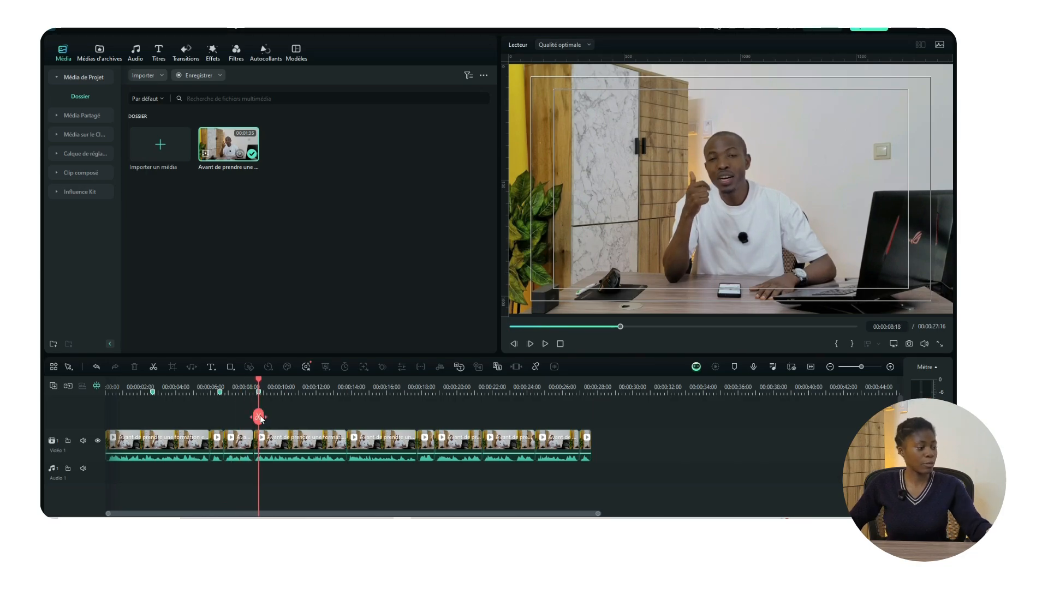
pyautogui.press('space')
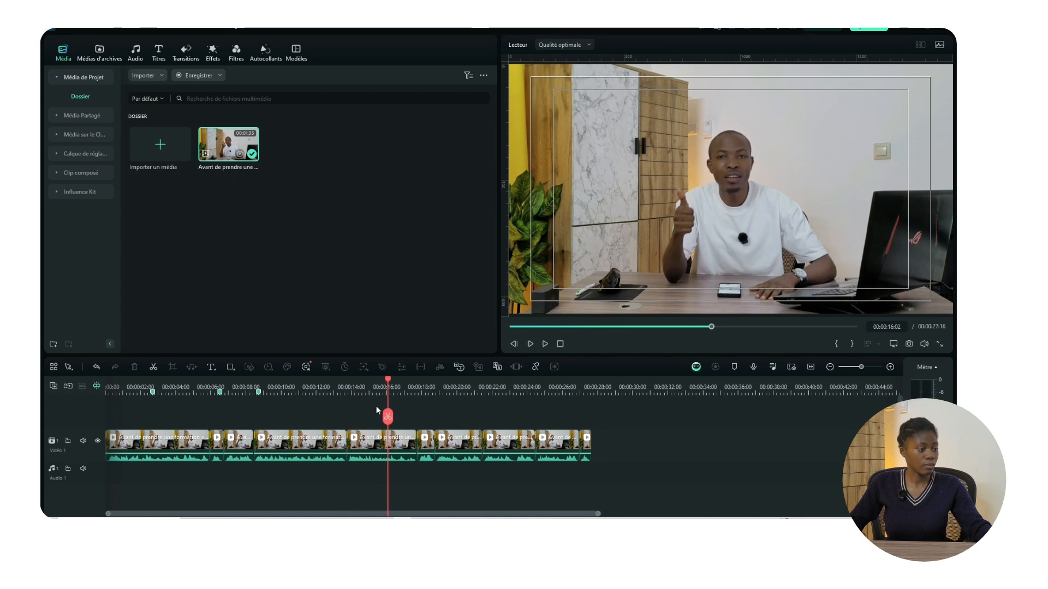
# Step: Review the cuts from 00:00:15:11 and 00:00:17:14, then park the playhead near 00:00:02:14
pyautogui.click(377, 386)
pyautogui.press('space')
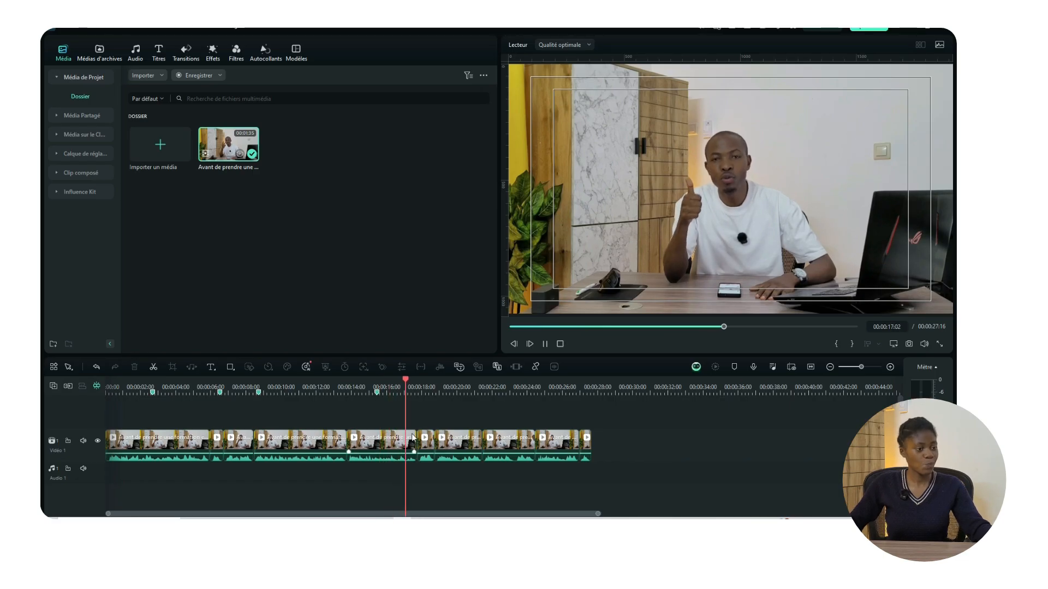
pyautogui.press('space')
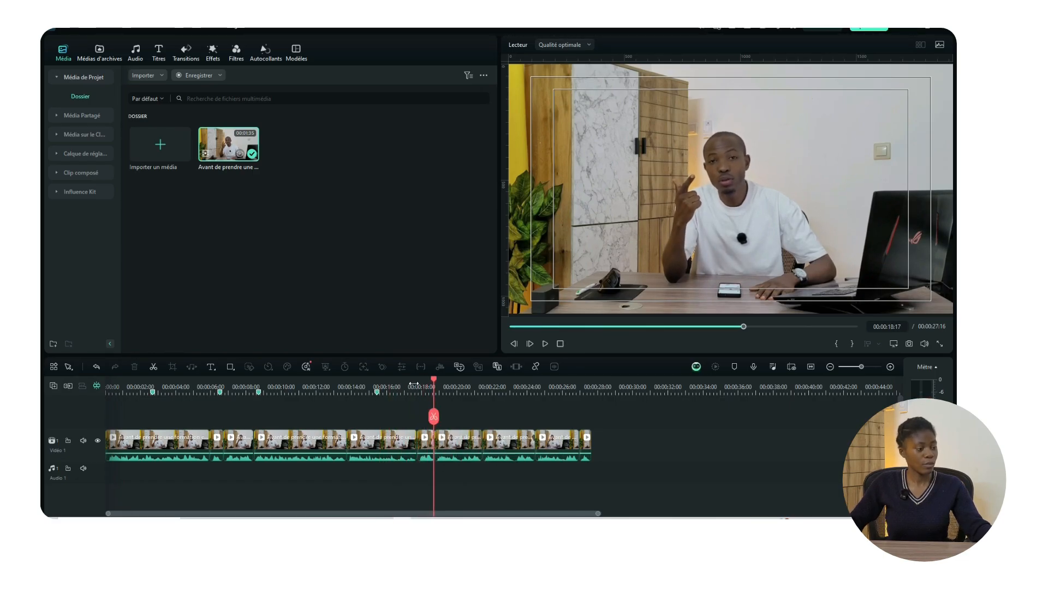
pyautogui.click(413, 385)
pyautogui.press('space')
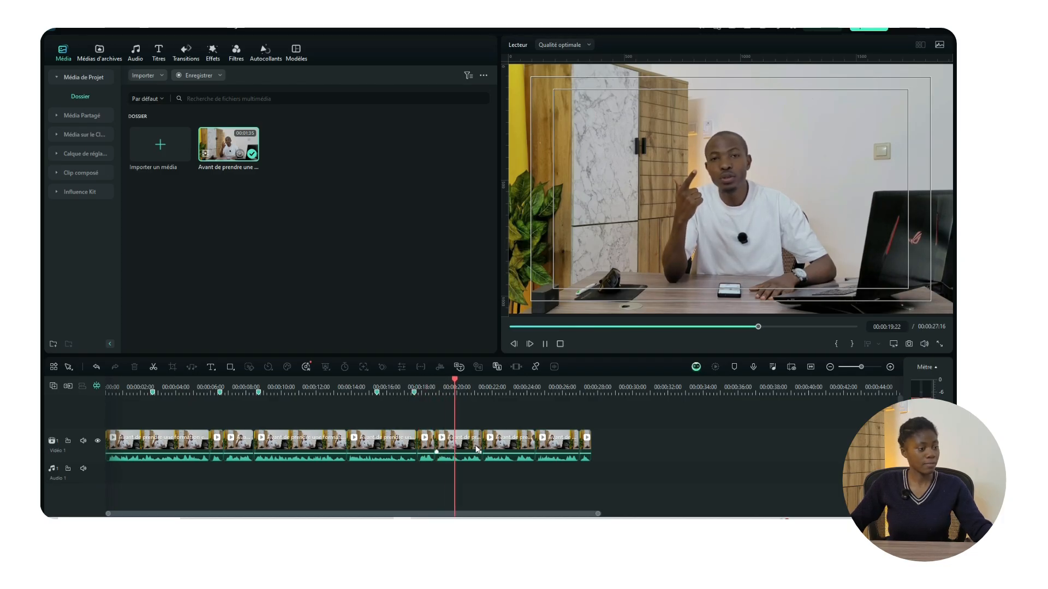
pyautogui.press('space')
pyautogui.press('space')
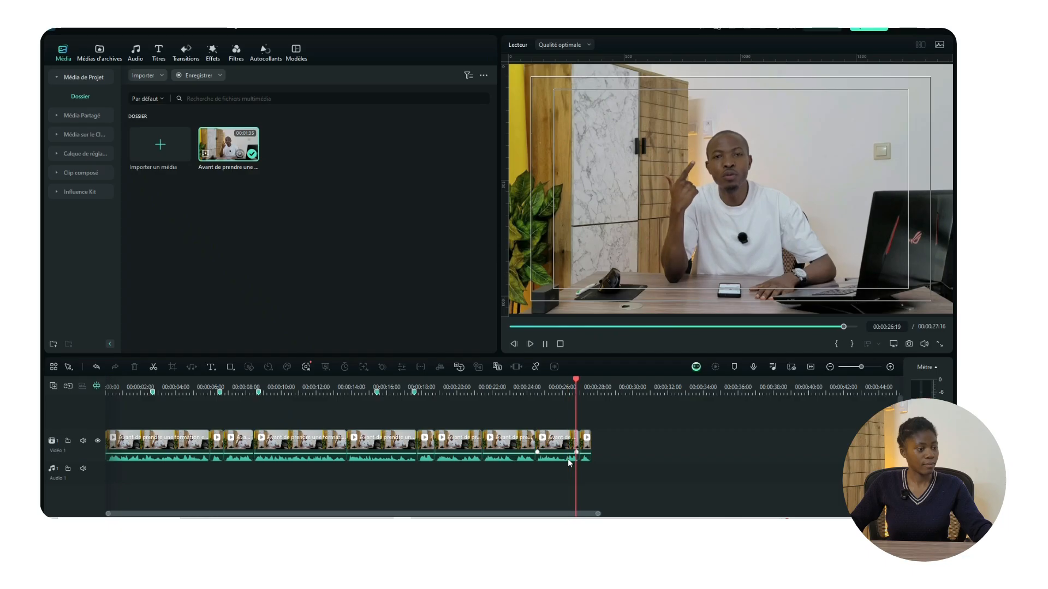
pyautogui.click(145, 387)
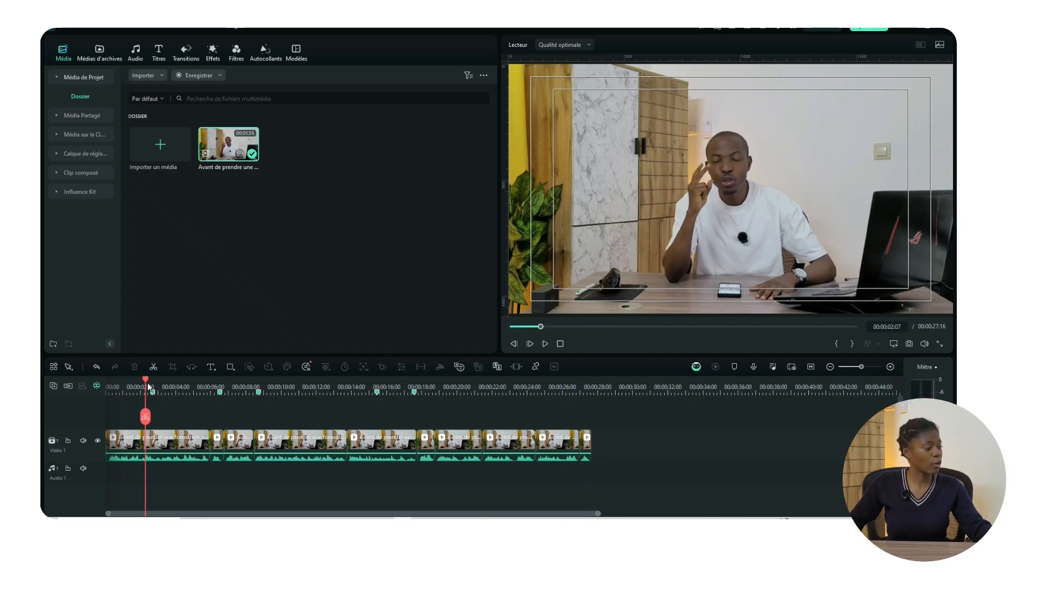
pyautogui.click(150, 385)
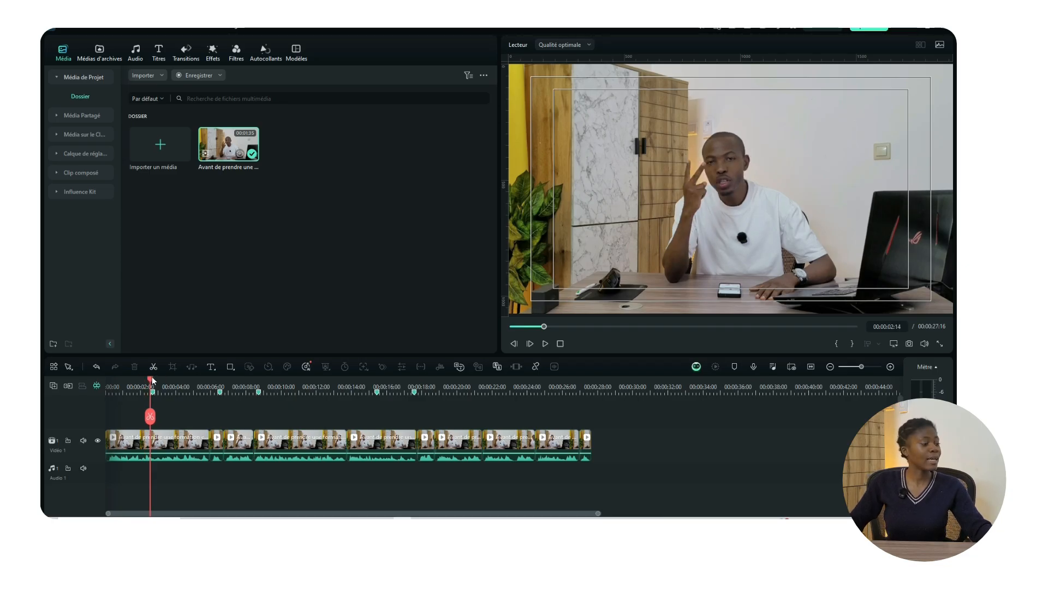
# Step: Add a quick Text Here title on a new track and shorten it
pyautogui.click(212, 367)
pyautogui.click(209, 367)
pyautogui.click(209, 367)
pyautogui.click(236, 382)
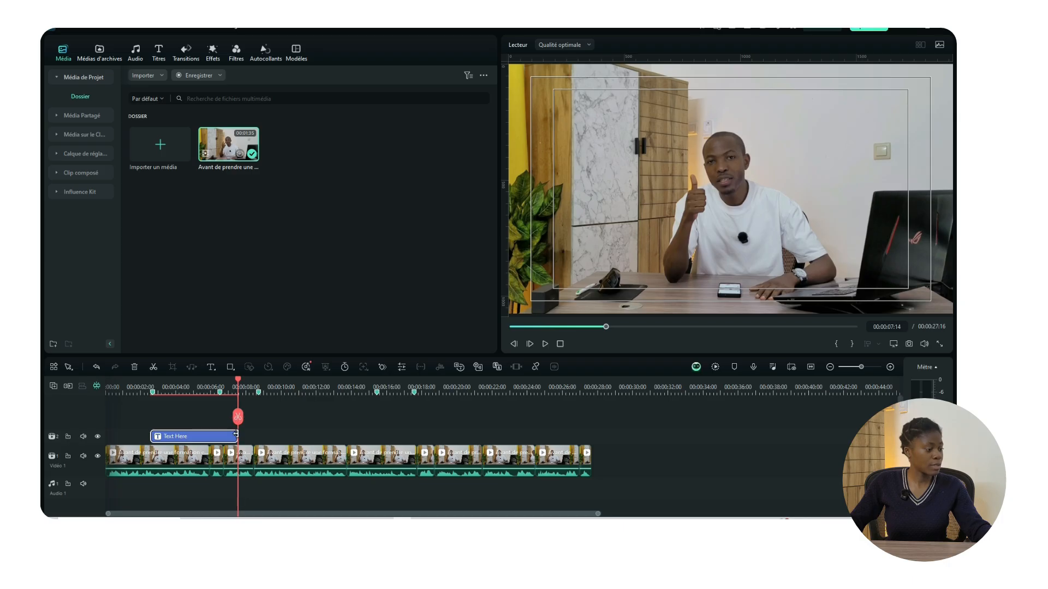
pyautogui.moveTo(236, 435); pyautogui.dragTo(180, 435)
# Step: Preview the title, align its start to 00:00:02:01, and open its properties
pyautogui.click(152, 385)
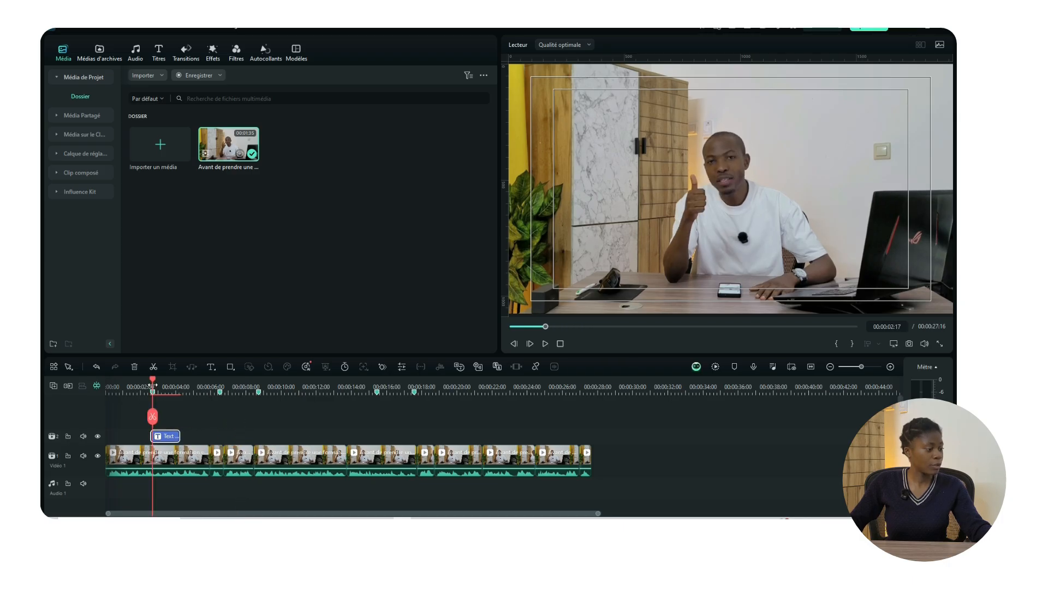
pyautogui.press('space')
pyautogui.press('space')
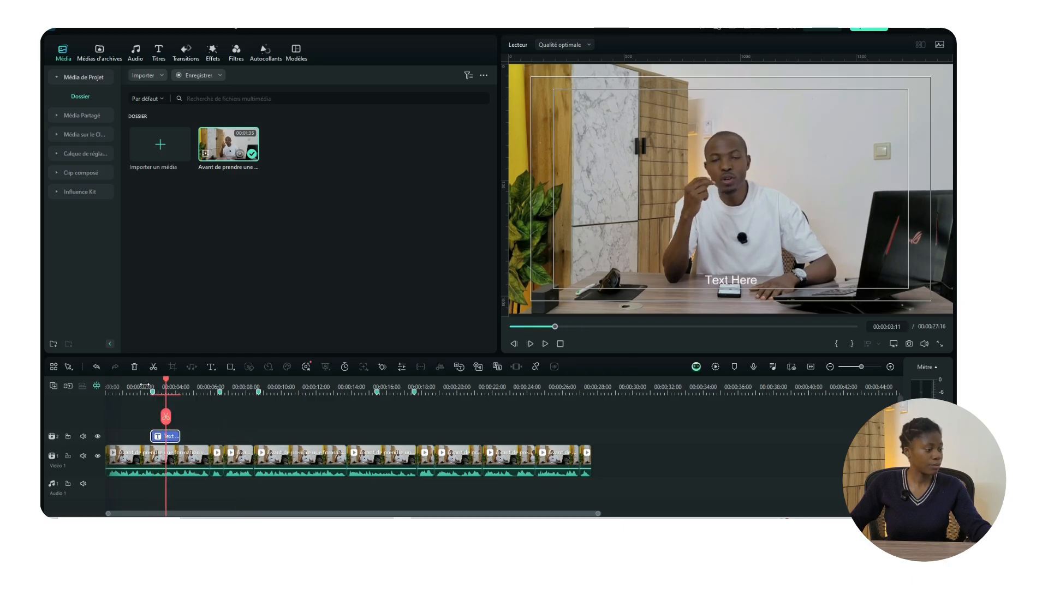
pyautogui.click(144, 385)
pyautogui.press('space')
pyautogui.press('space')
pyautogui.click(144, 385)
pyautogui.press('space')
pyautogui.press('space')
pyautogui.click(134, 387)
pyautogui.press('space')
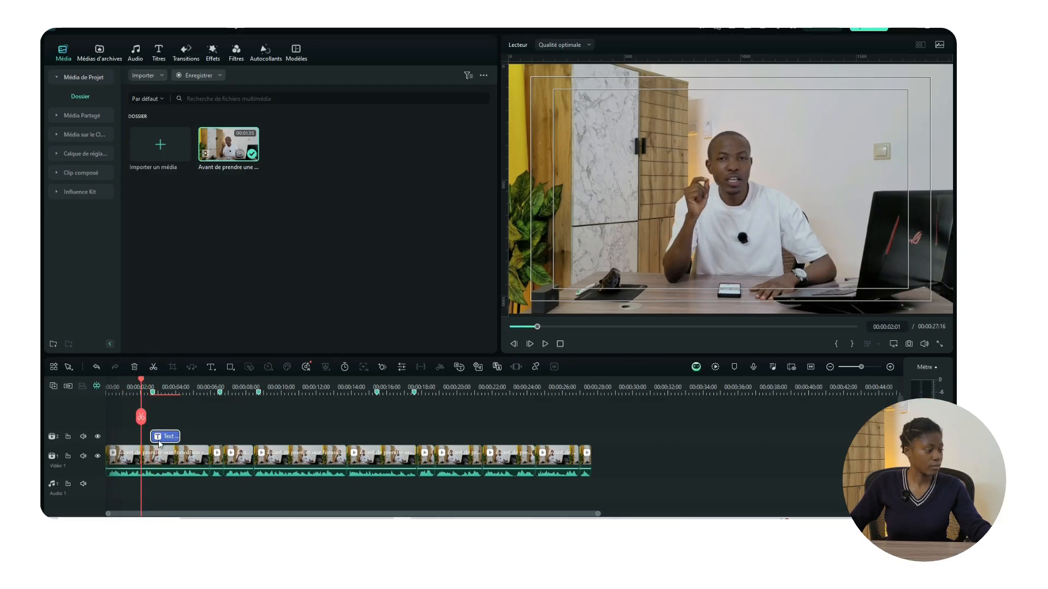
pyautogui.moveTo(164, 438); pyautogui.dragTo(155, 439)
pyautogui.doubleClick(156, 438)
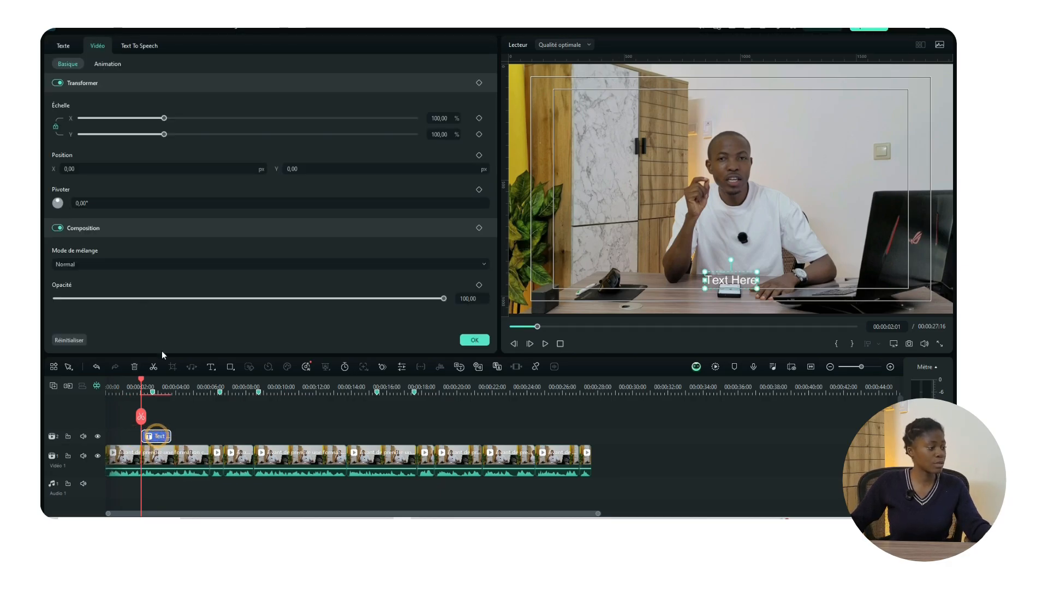
# Step: Replace the title's Text Here placeholder with DEUX CHOSES in capitals
pyautogui.click(67, 49)
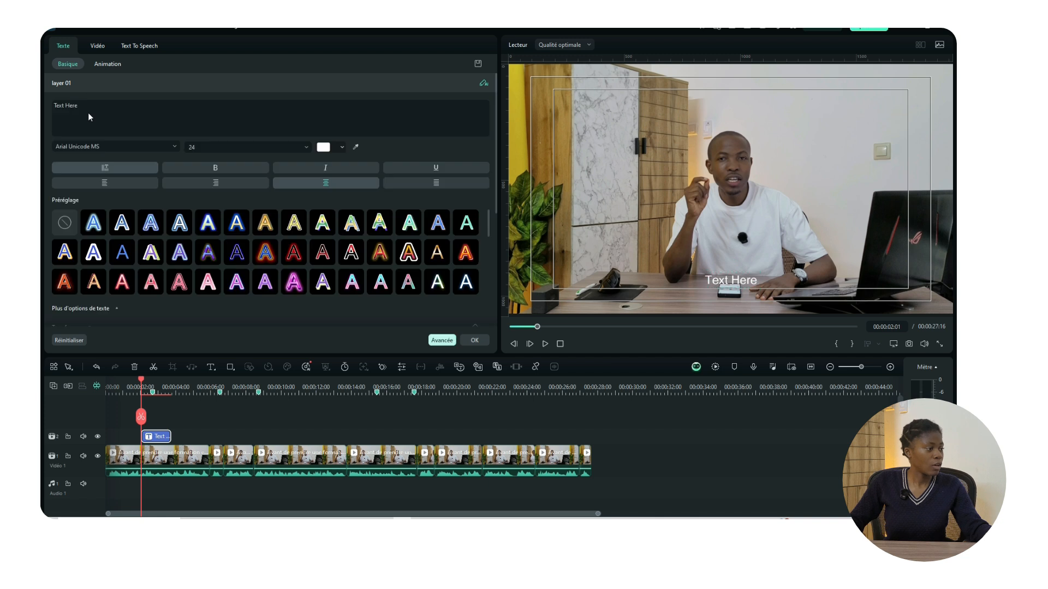
pyautogui.click(81, 112)
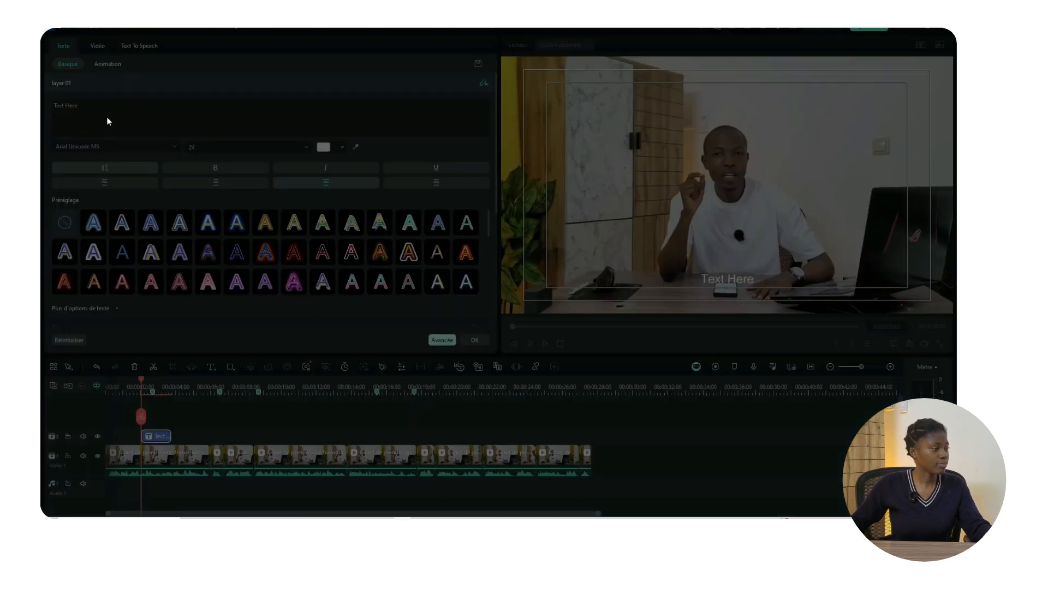
pyautogui.click(770, 92)
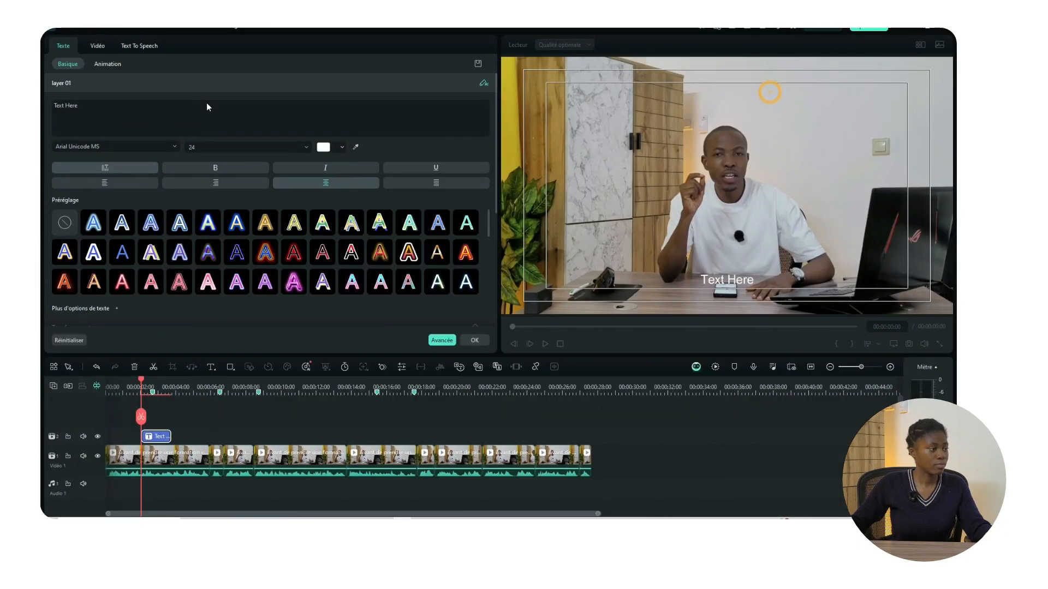
pyautogui.moveTo(91, 109); pyautogui.dragTo(56, 106)
pyautogui.write('D')
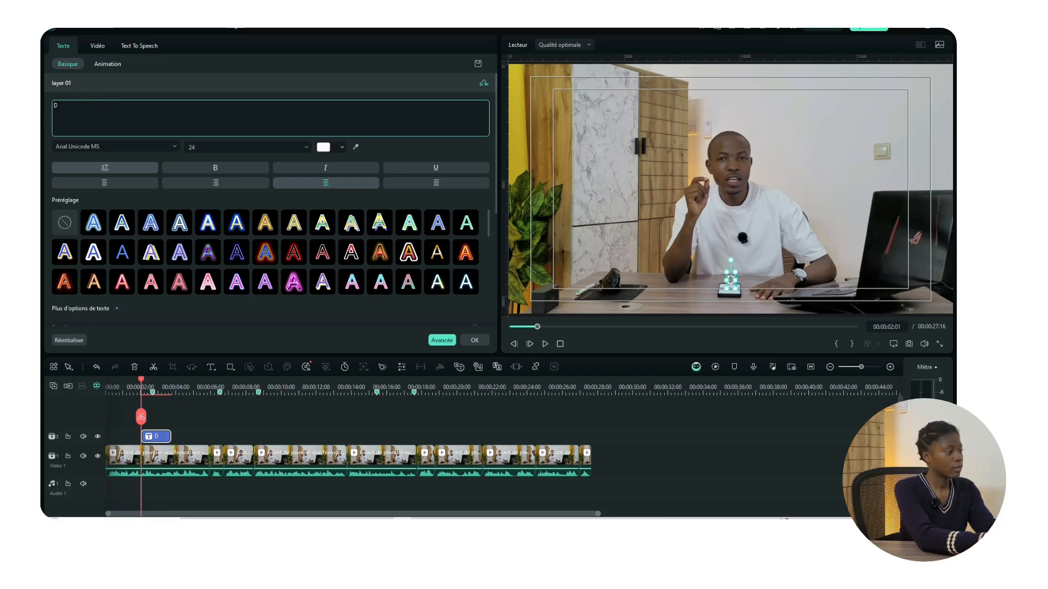
pyautogui.write('eux cho')
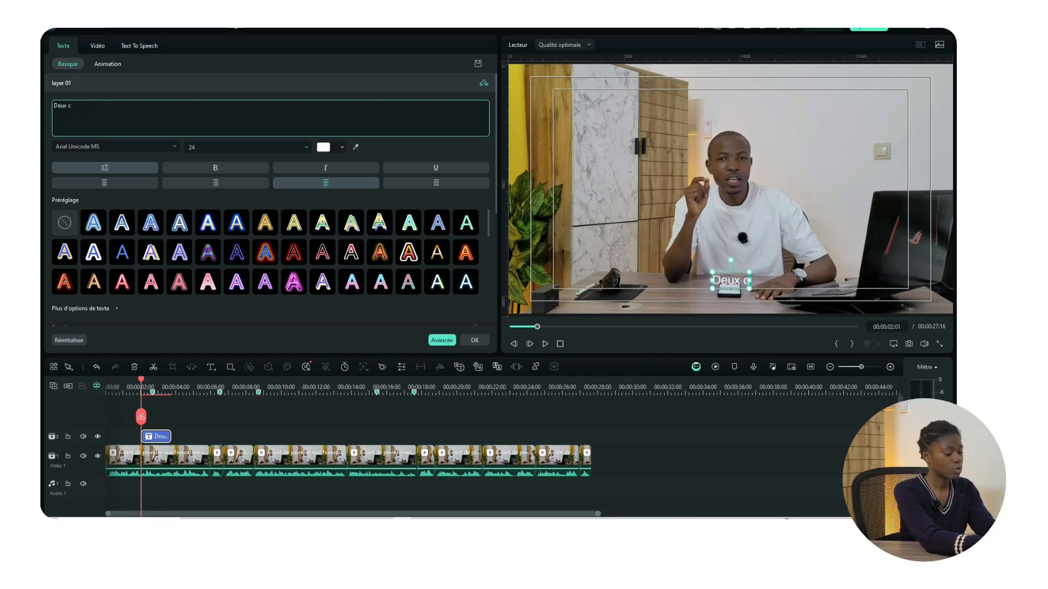
pyautogui.write('ses')
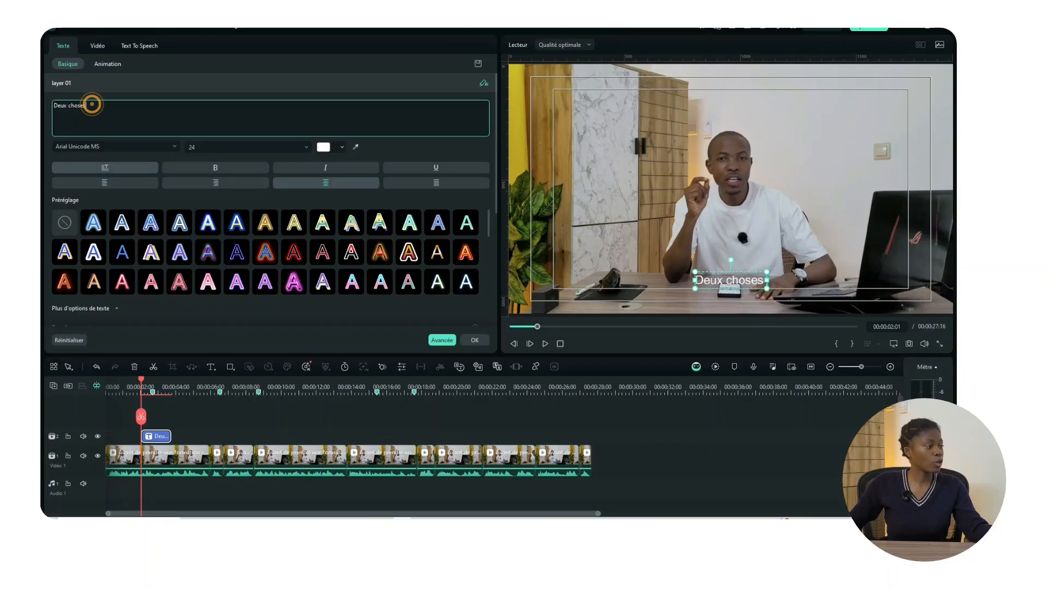
pyautogui.tripleClick(92, 104)
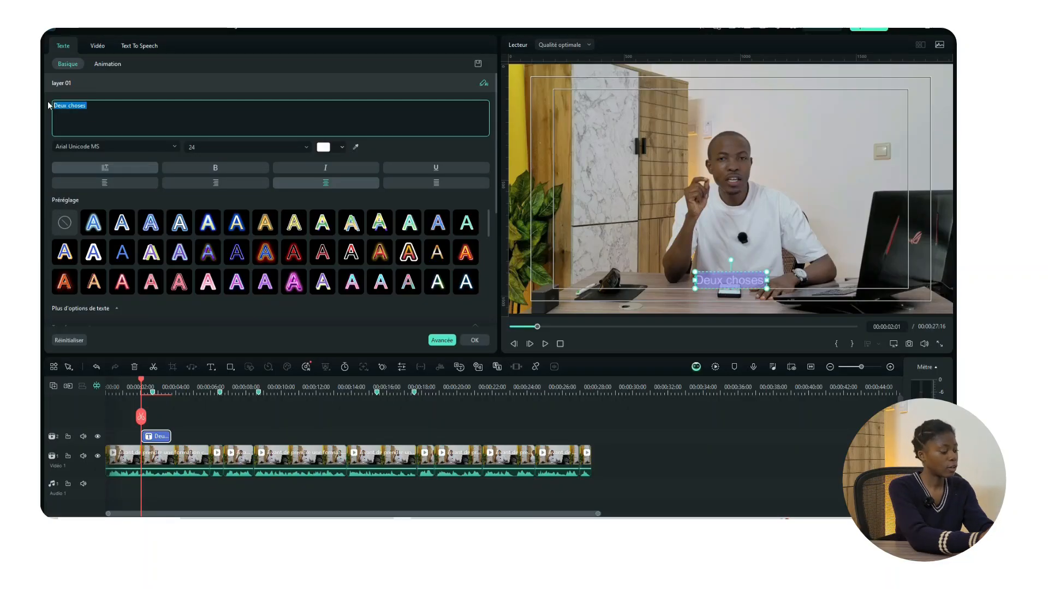
pyautogui.write('DEUX CHO')
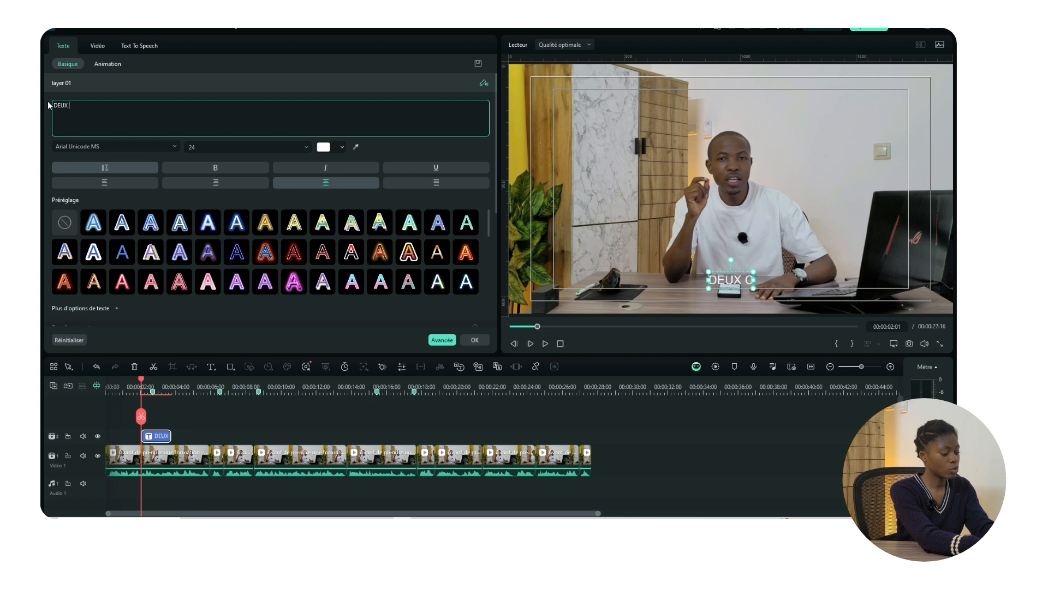
pyautogui.write('SES')
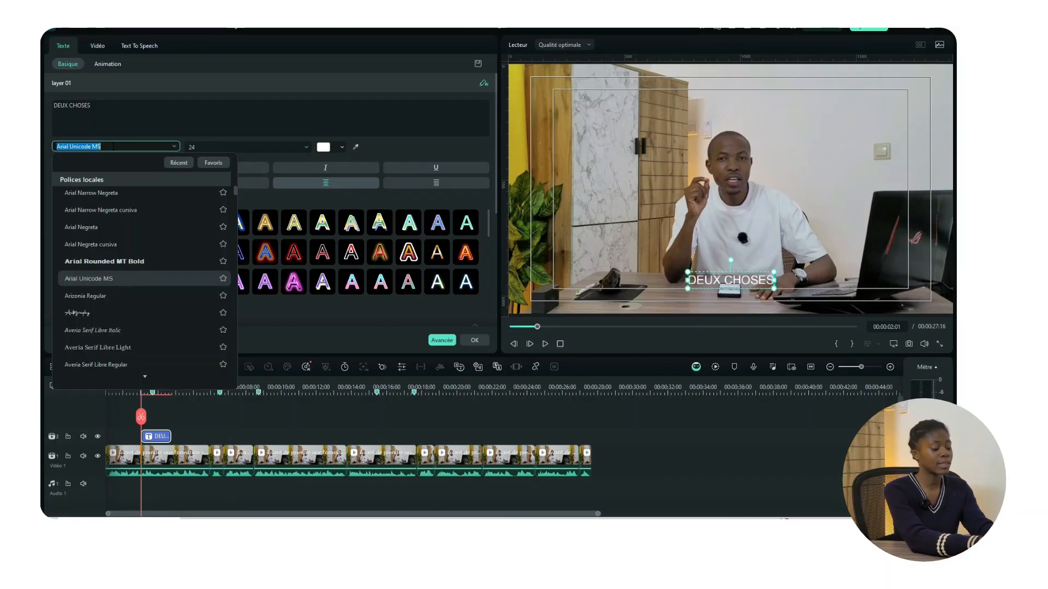
# Step: Set the DEUX CHOSES title font to Montserrat SemiBold at size 32
pyautogui.write('MONTSER')
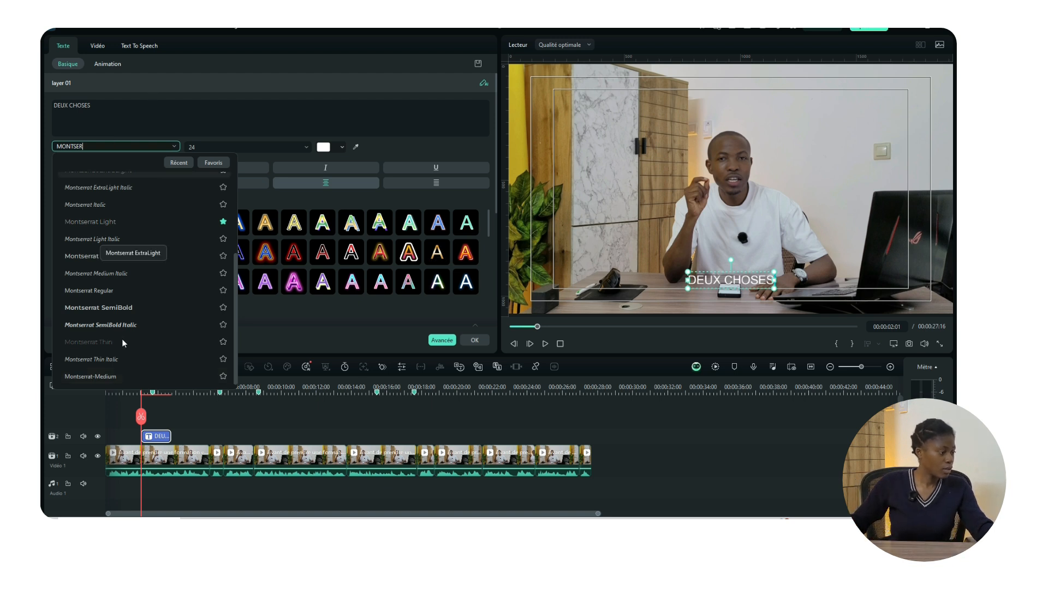
pyautogui.click(126, 307)
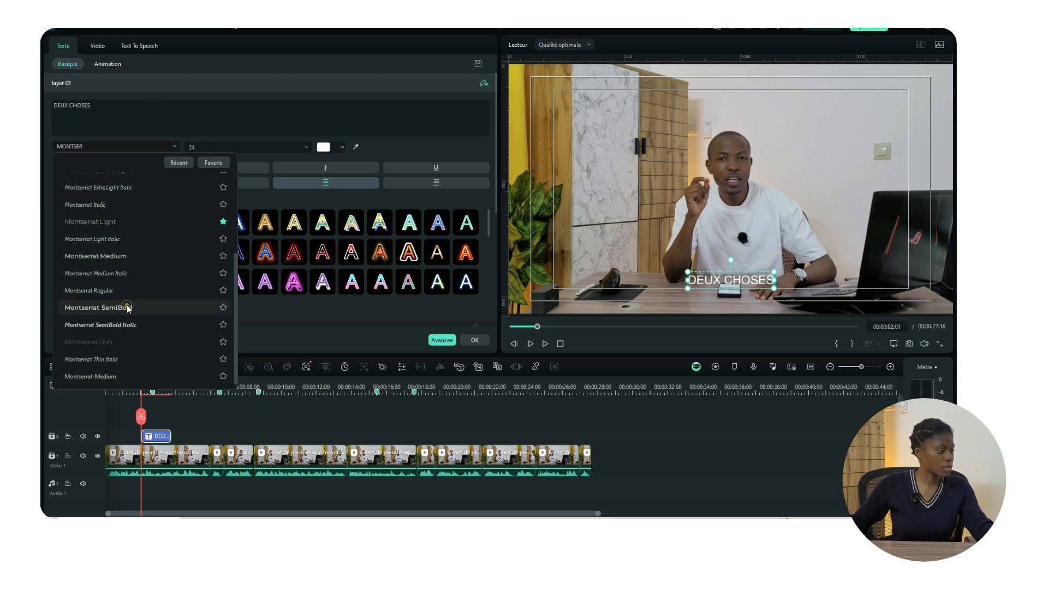
pyautogui.click(175, 145)
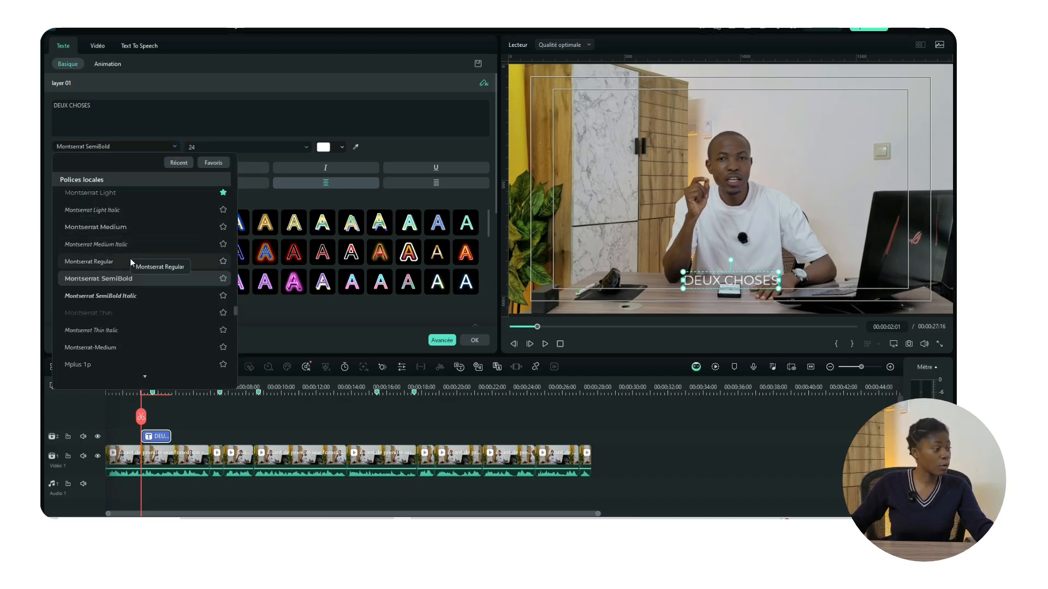
pyautogui.click(110, 295)
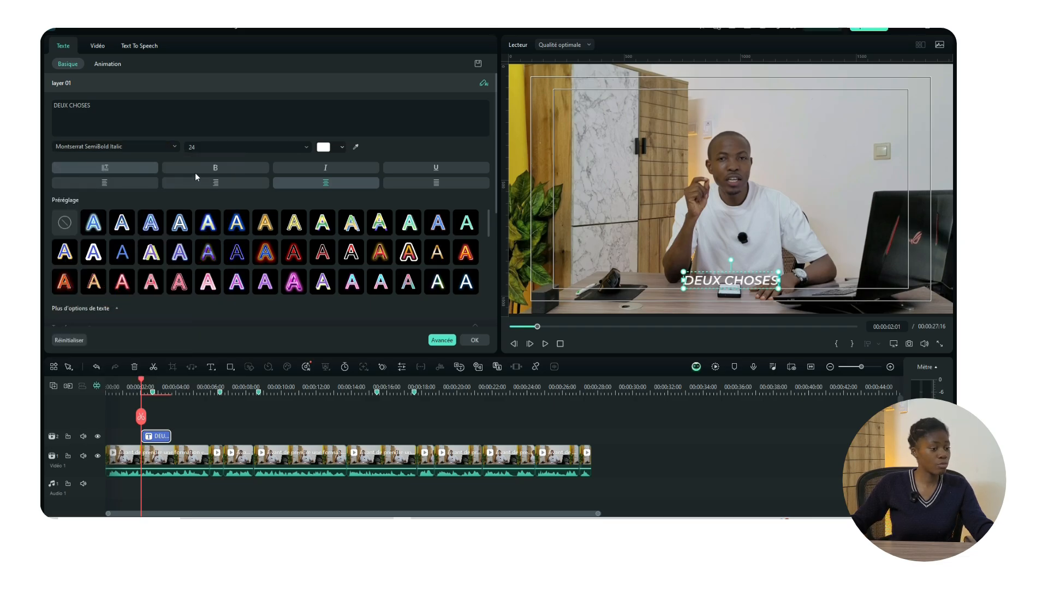
pyautogui.click(172, 148)
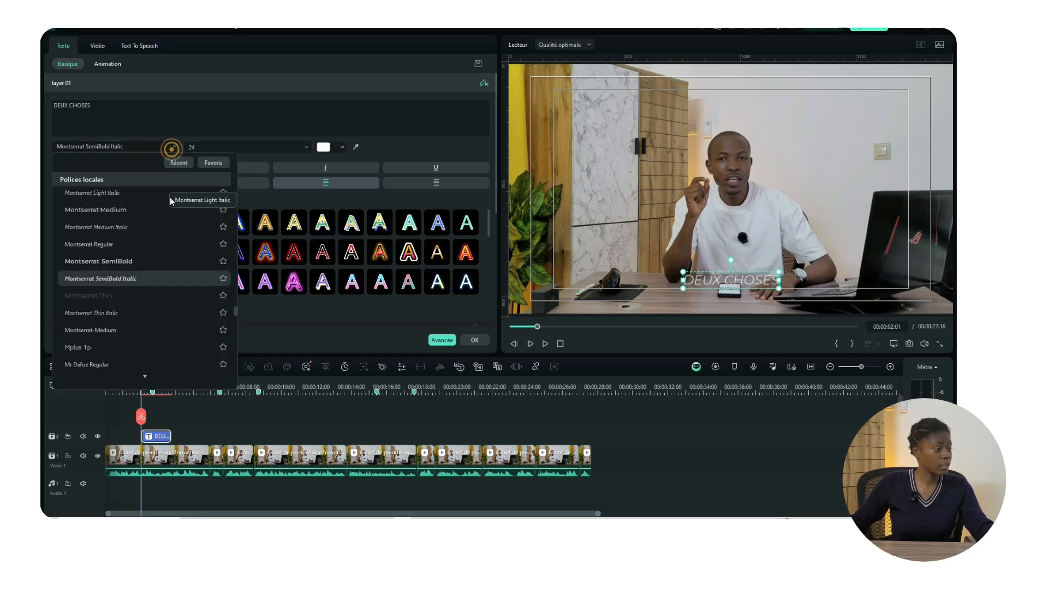
pyautogui.click(137, 260)
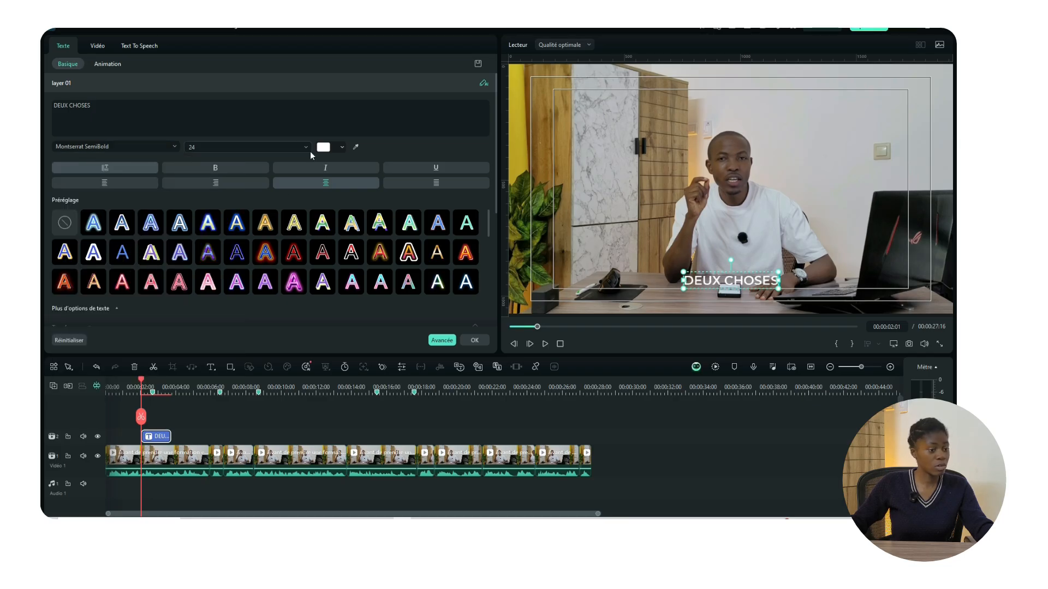
pyautogui.click(307, 148)
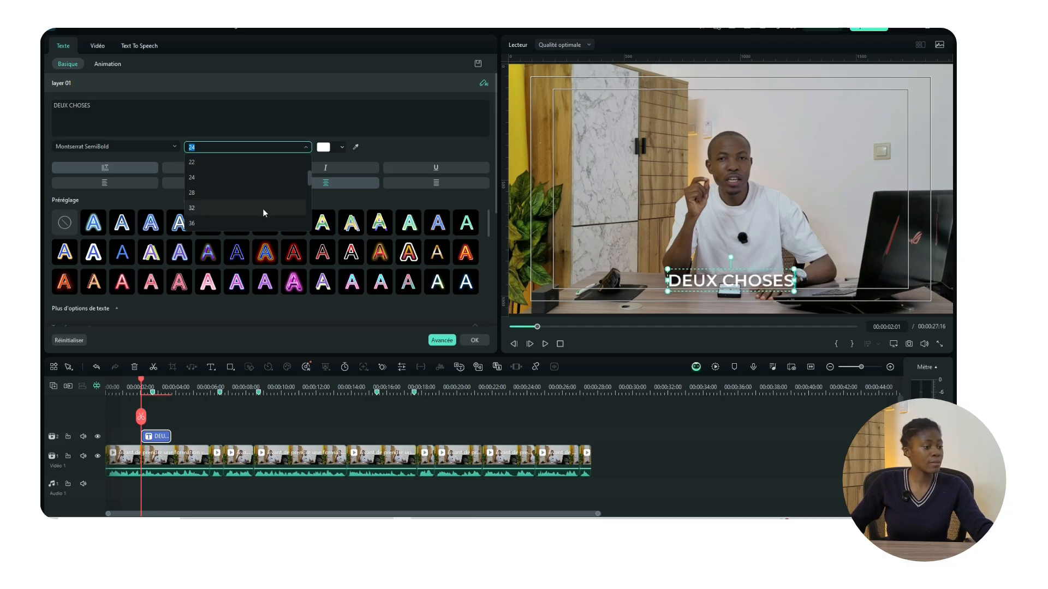
pyautogui.click(263, 208)
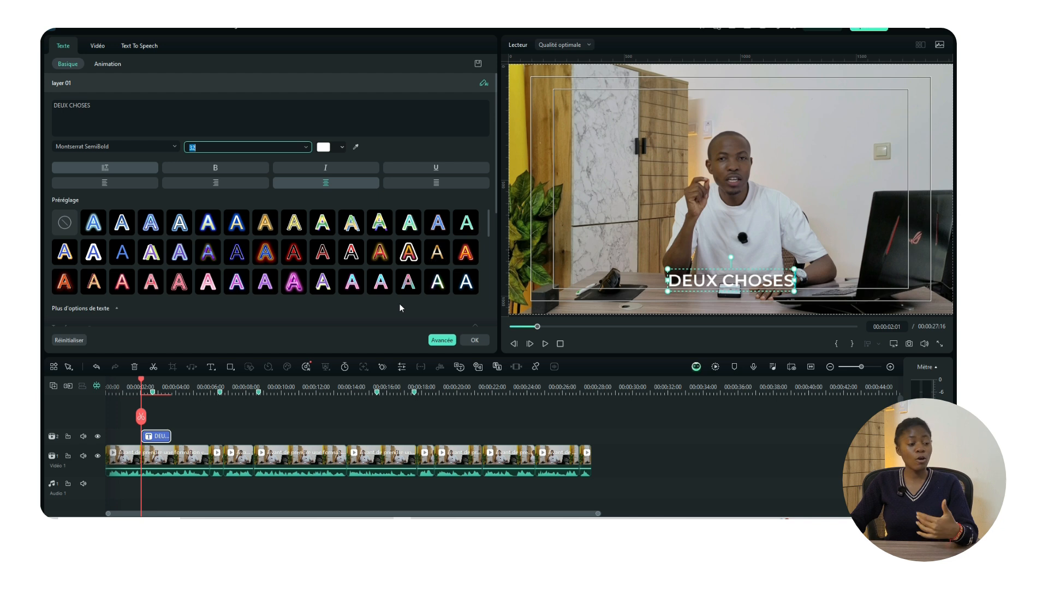
# Step: In the advanced text editor, try a black outline on the title, then turn it off
pyautogui.click(438, 340)
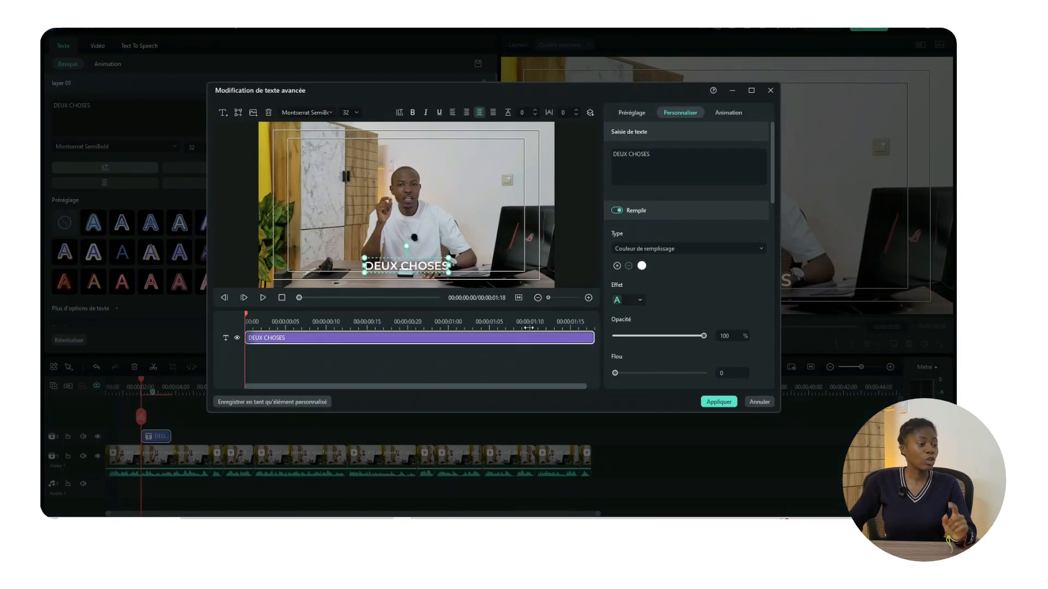
pyautogui.scroll(-5, 705, 266)
pyautogui.scroll(-3, 705, 262)
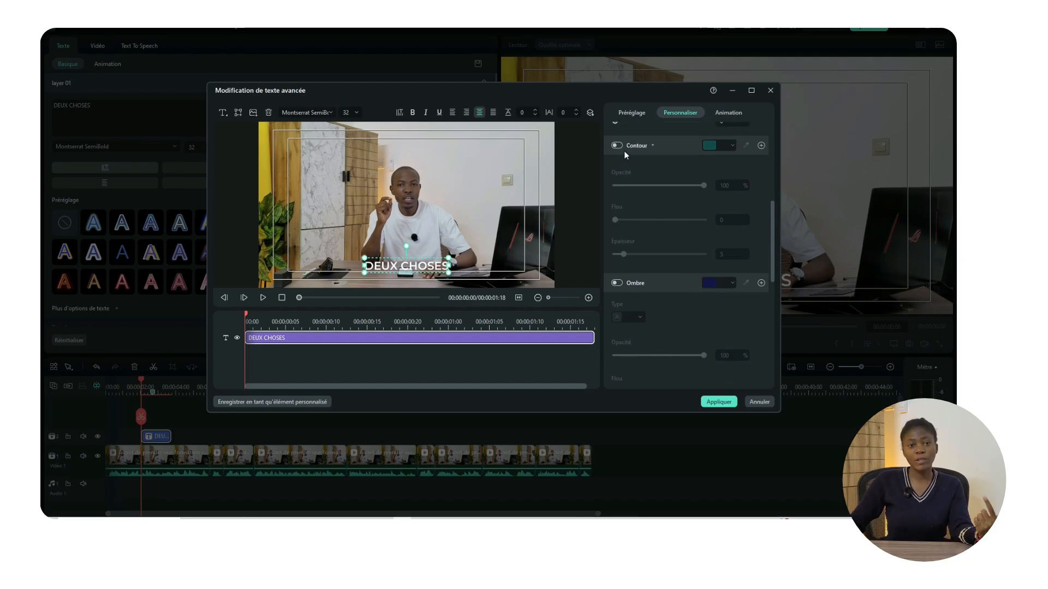
pyautogui.click(616, 145)
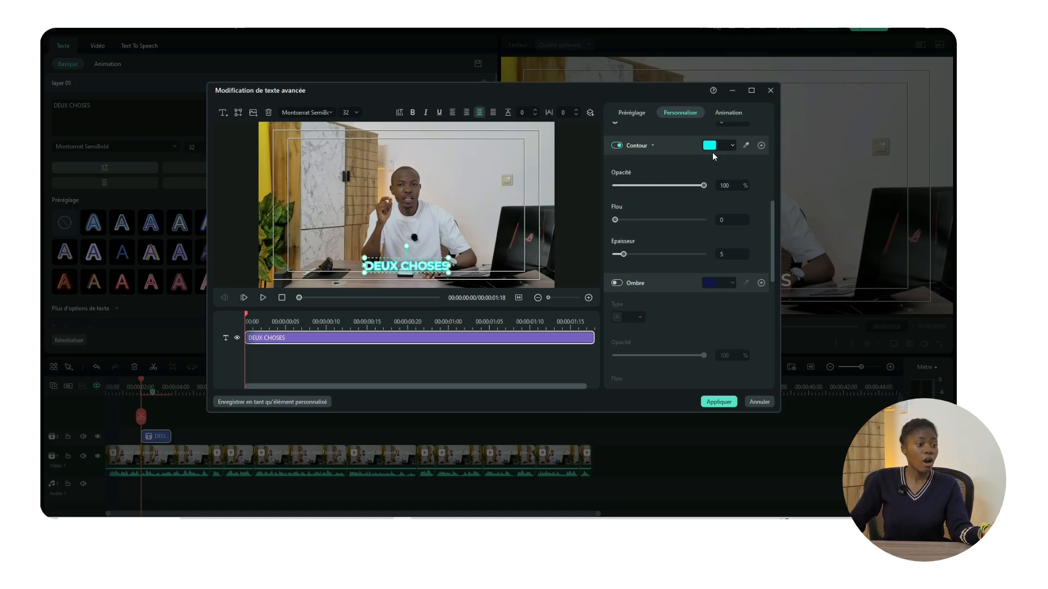
pyautogui.click(731, 149)
pyautogui.click(705, 205)
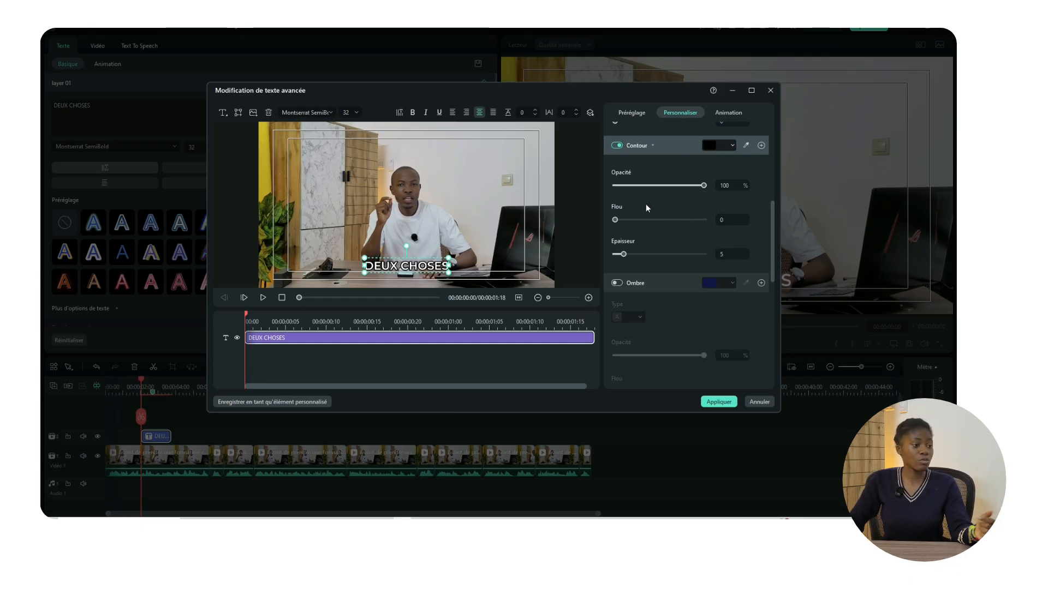
pyautogui.click(619, 147)
# Step: Add a black drop shadow with 72% opacity, blur 8 and distance 2, and apply it
pyautogui.click(620, 284)
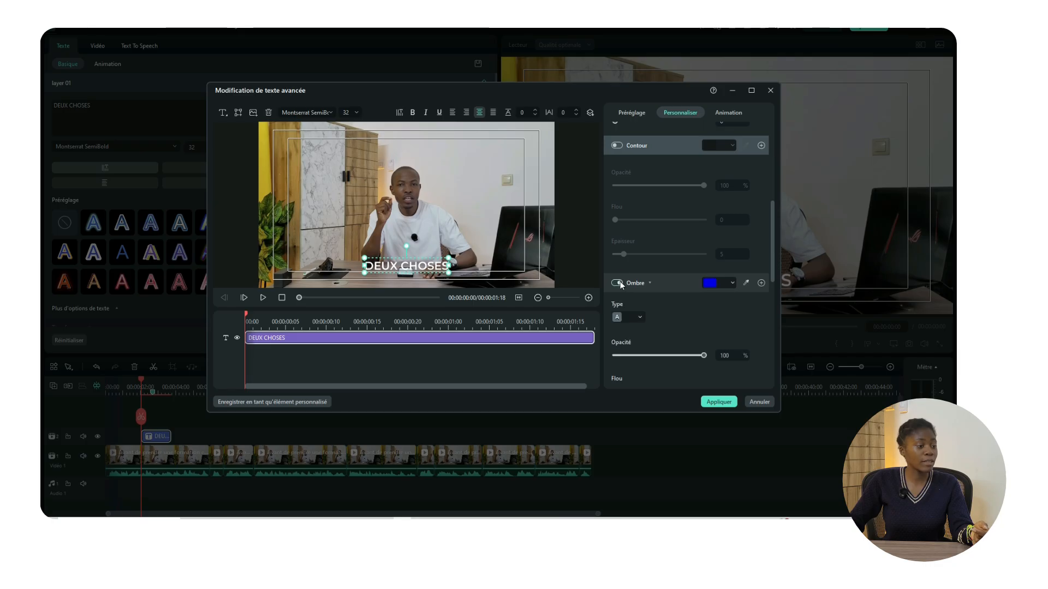
pyautogui.click(717, 283)
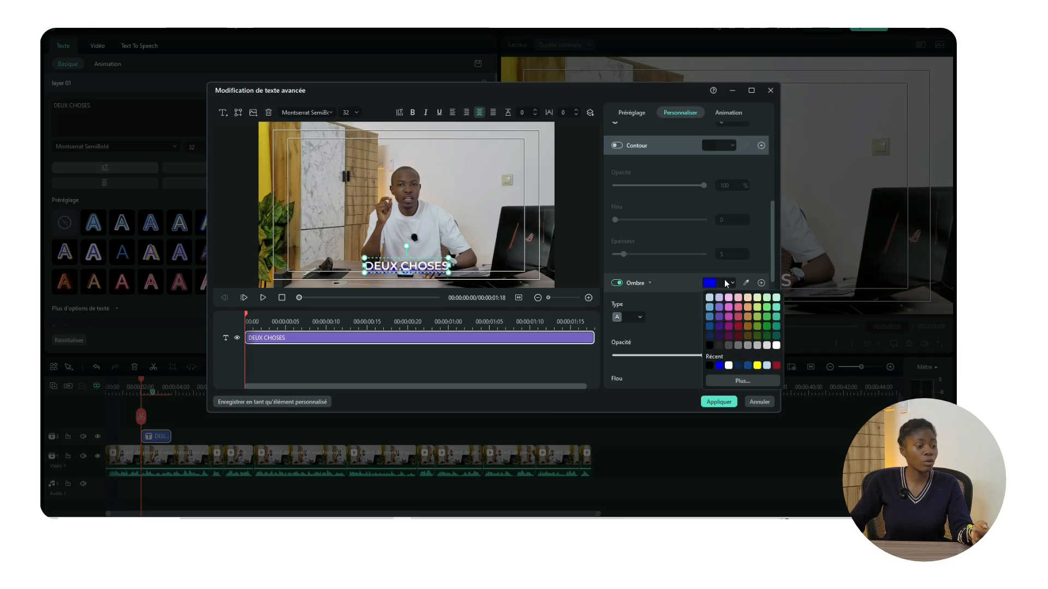
pyautogui.click(709, 345)
pyautogui.scroll(-2, 682, 316)
pyautogui.click(637, 272)
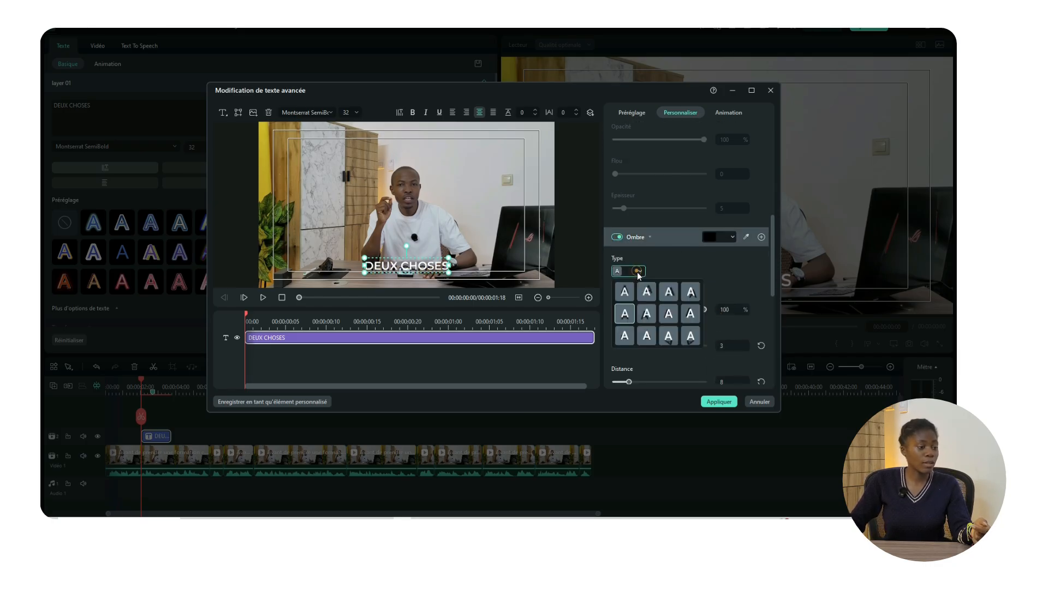
pyautogui.click(644, 295)
pyautogui.scroll(-1, 701, 271)
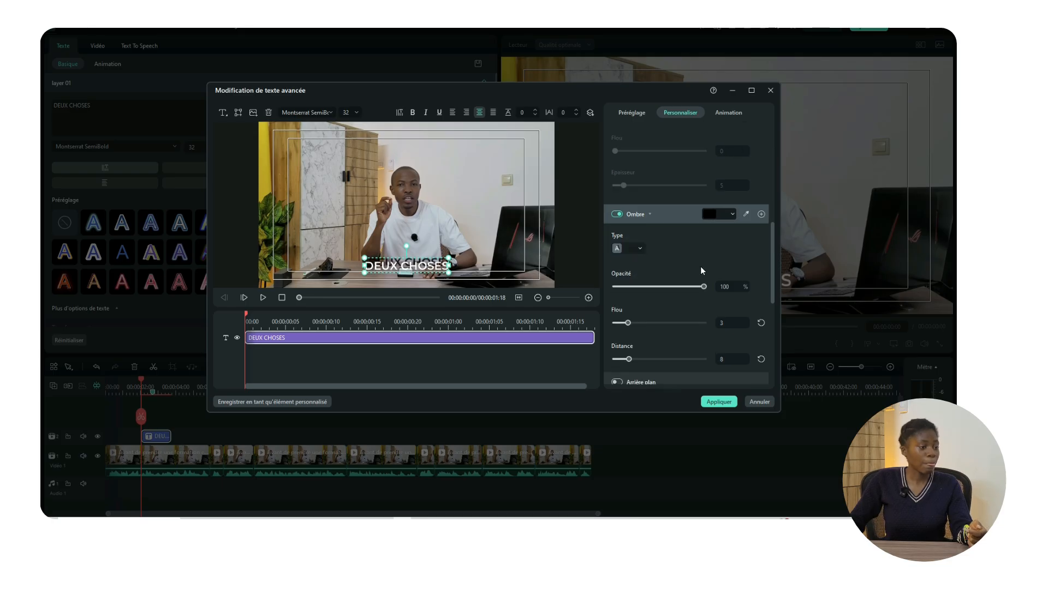
pyautogui.scroll(-3, 702, 271)
pyautogui.moveTo(629, 291); pyautogui.dragTo(620, 296)
pyautogui.moveTo(629, 258); pyautogui.dragTo(652, 257)
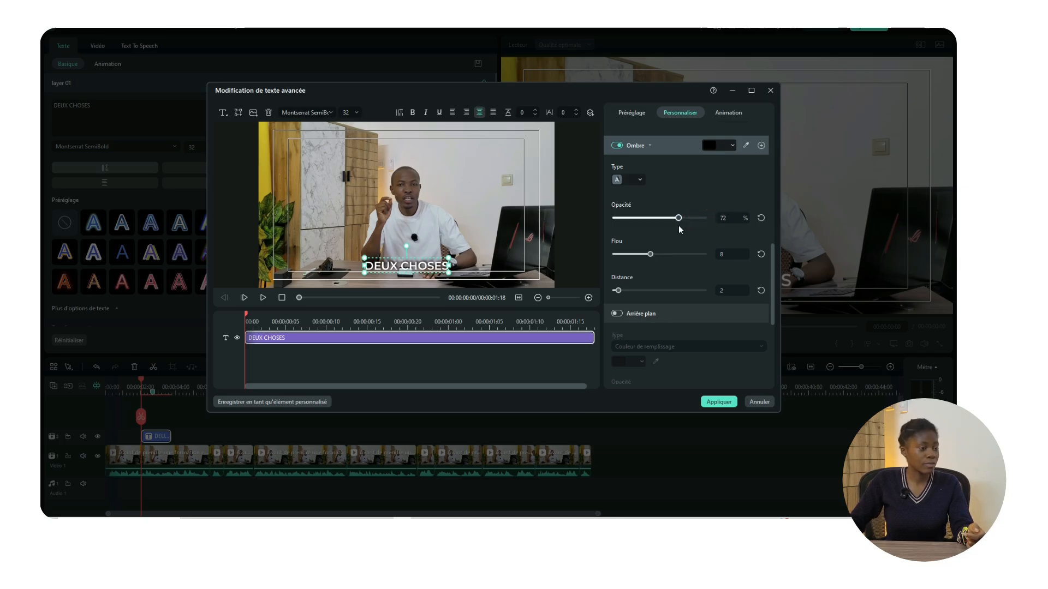
pyautogui.click(714, 403)
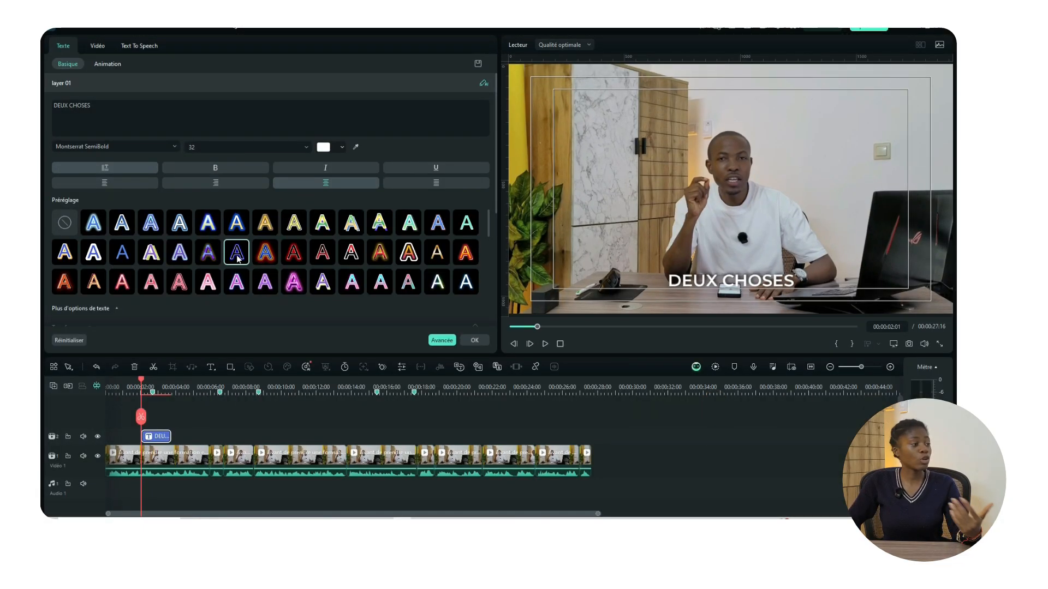
# Step: Give the DEUX CHOSES title a 'Sauter…' entrance animation lasting 0.84 s and preview it
pyautogui.click(121, 67)
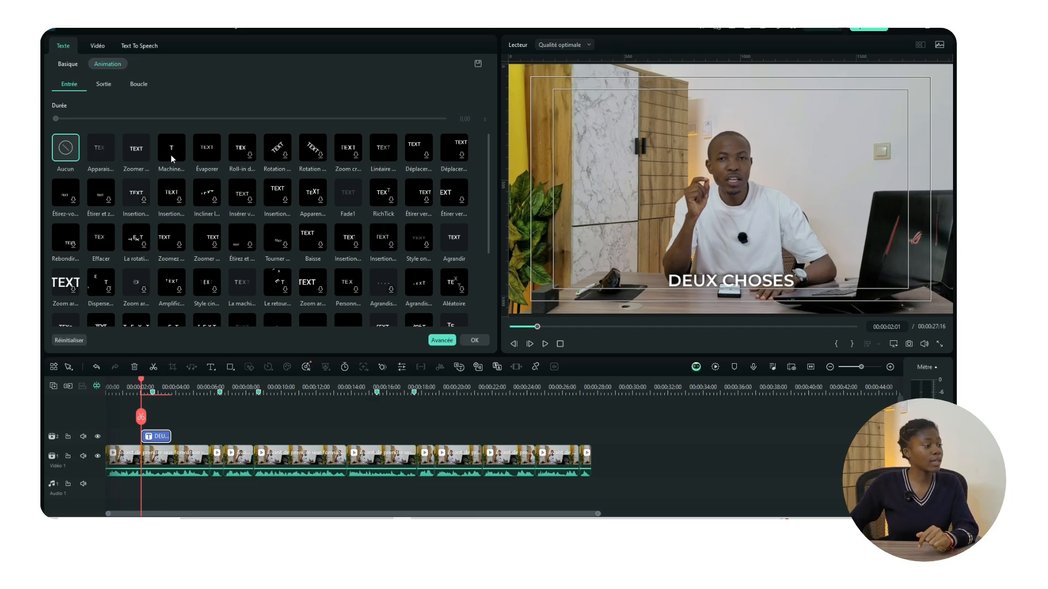
pyautogui.click(104, 159)
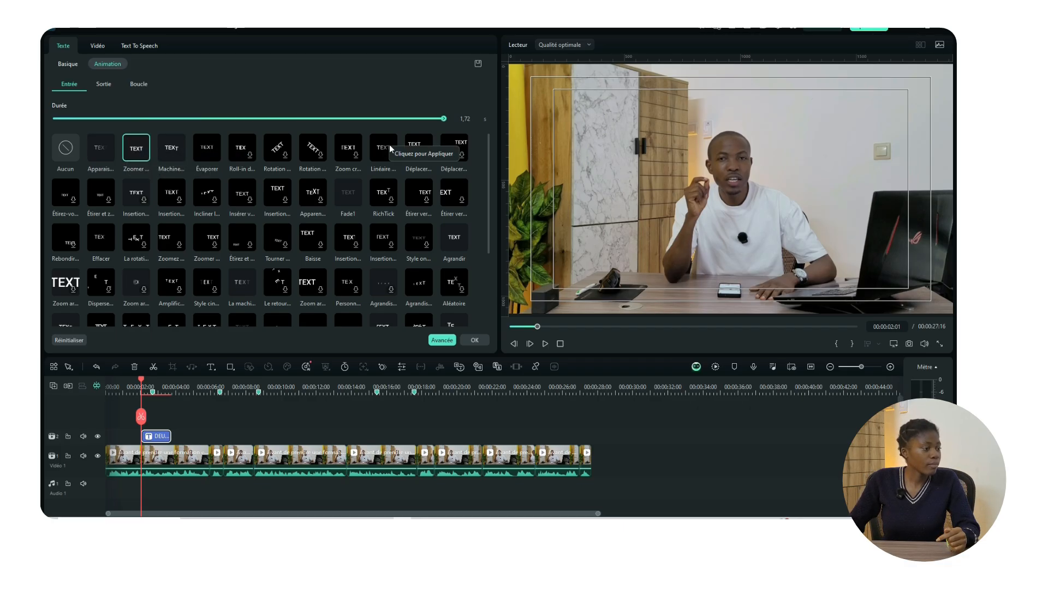
pyautogui.click(99, 153)
pyautogui.moveTo(486, 192); pyautogui.dragTo(487, 269)
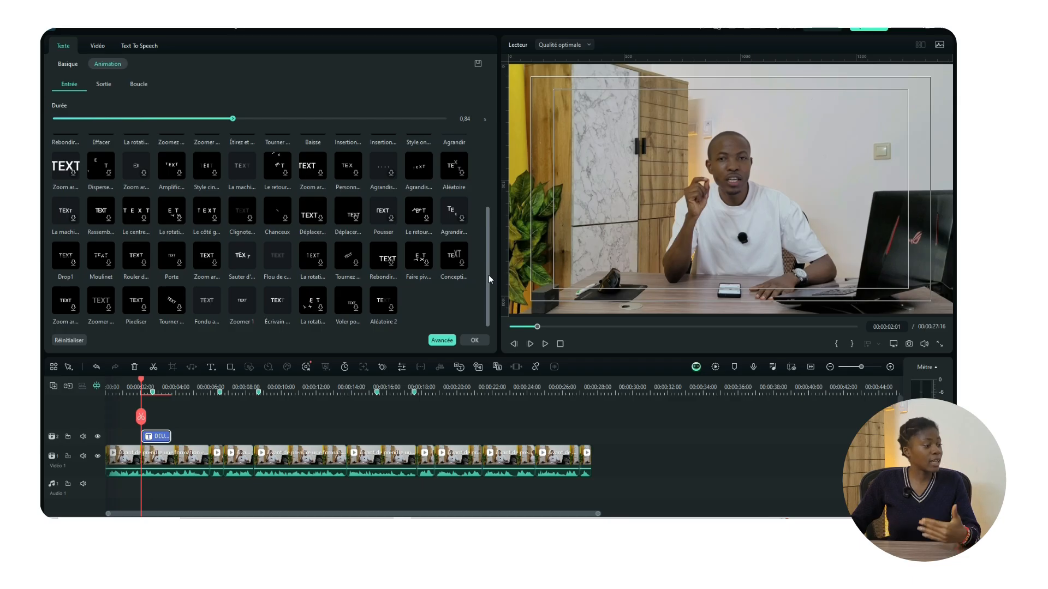
pyautogui.click(247, 263)
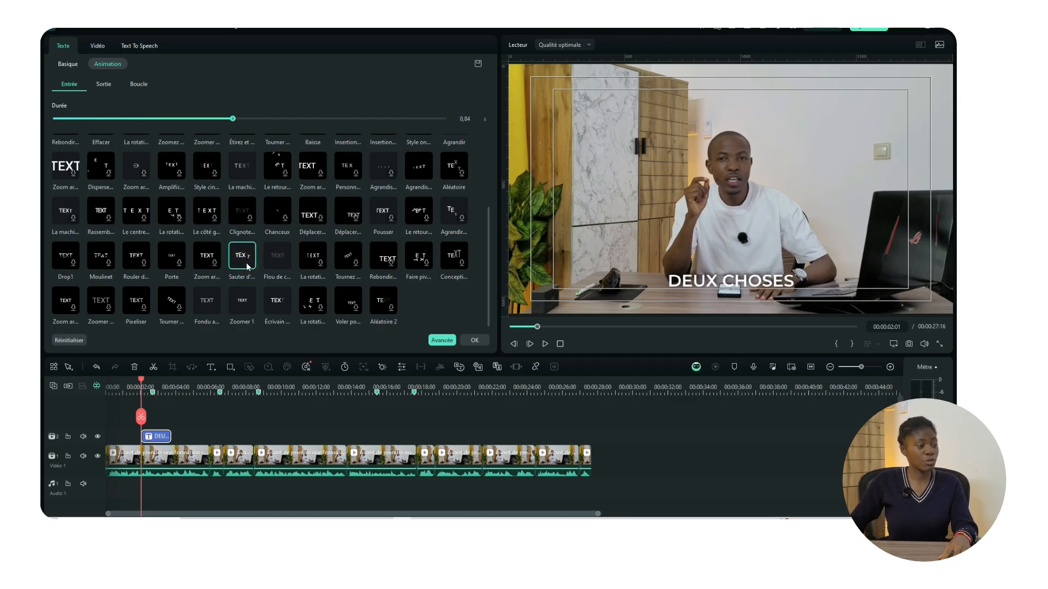
pyautogui.click(249, 253)
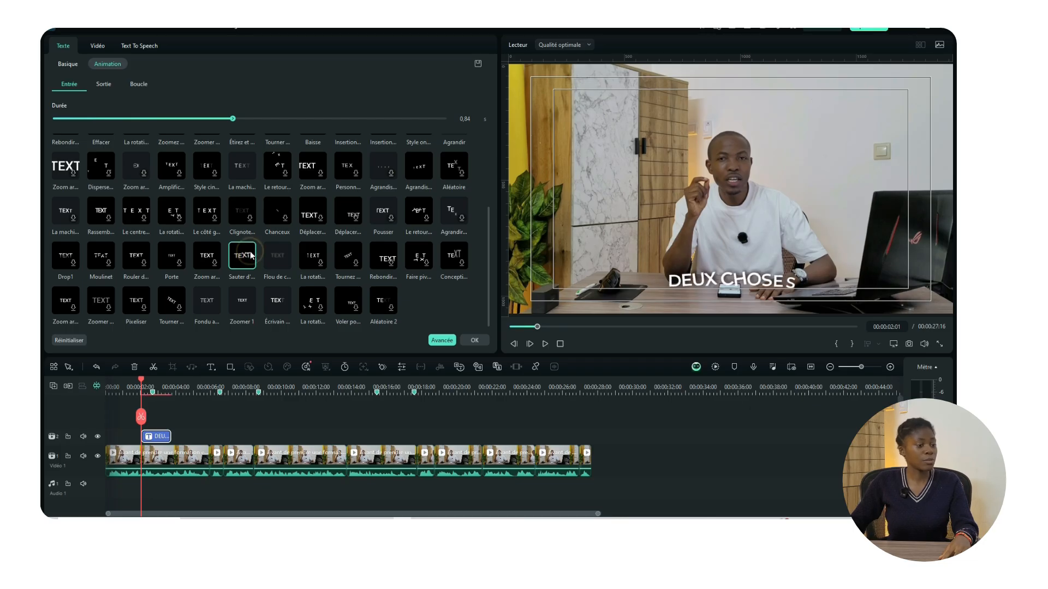
# Step: Apply the 'Disparaît…' exit animation to the DEUX CHOSES title
pyautogui.click(106, 87)
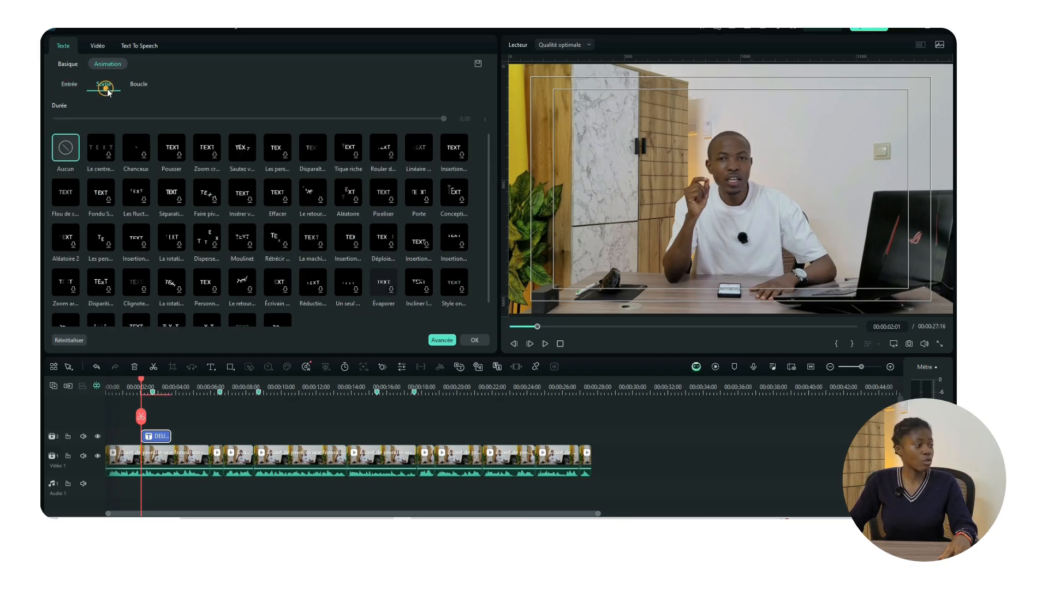
pyautogui.scroll(-1, 337, 270)
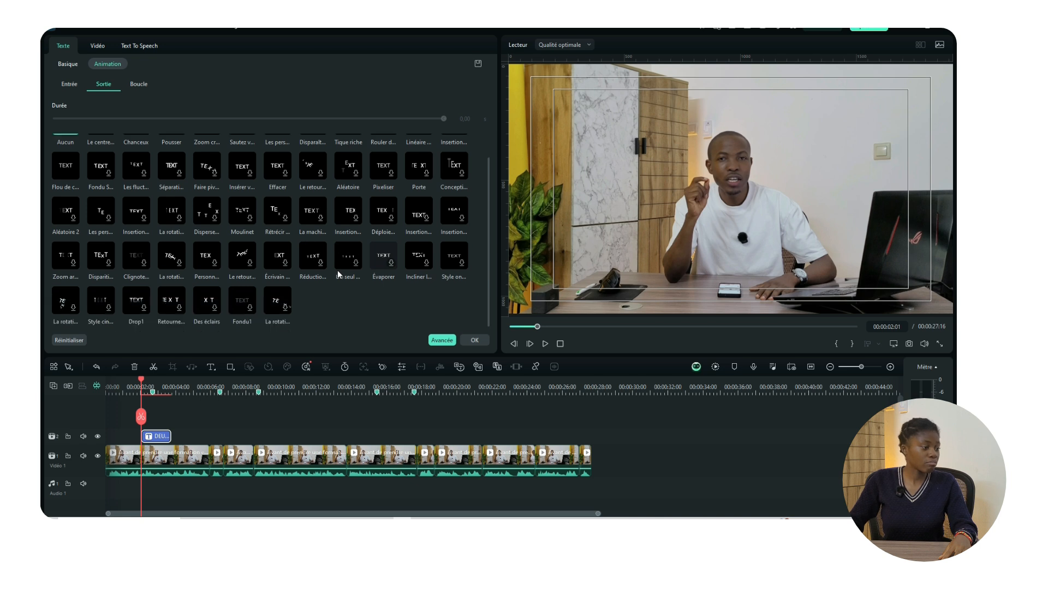
pyautogui.moveTo(487, 269); pyautogui.dragTo(489, 225)
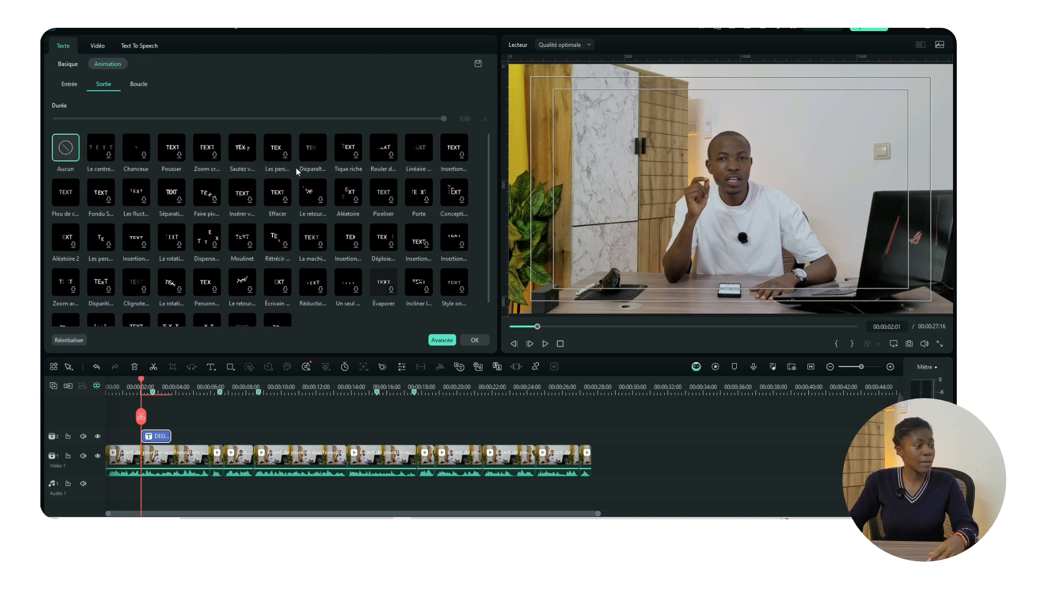
pyautogui.click(309, 155)
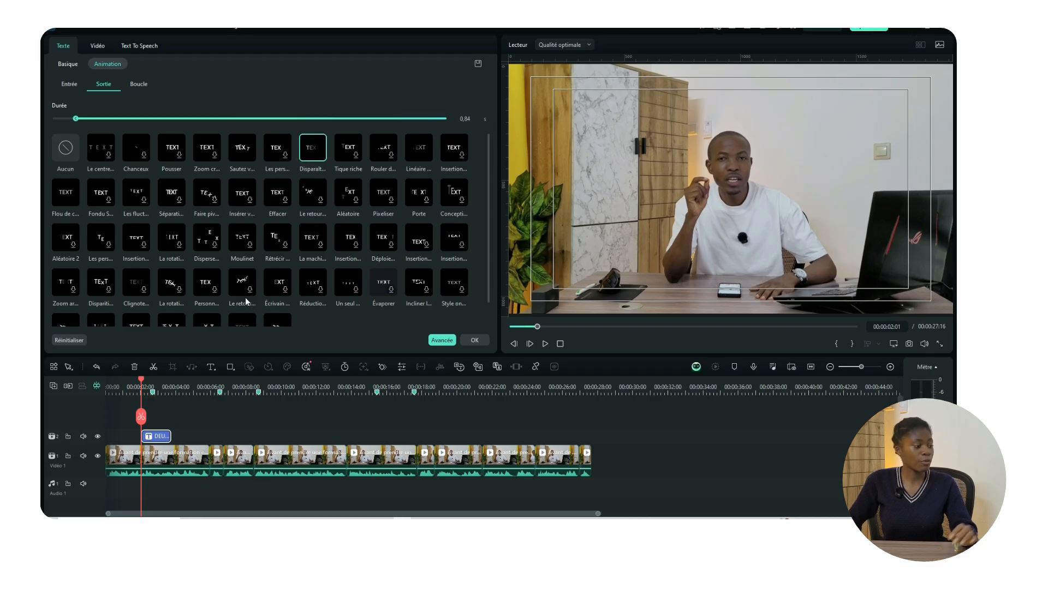
# Step: Review the title playback and shorten its exit animation to 0.24 s
pyautogui.click(131, 385)
pyautogui.press('space')
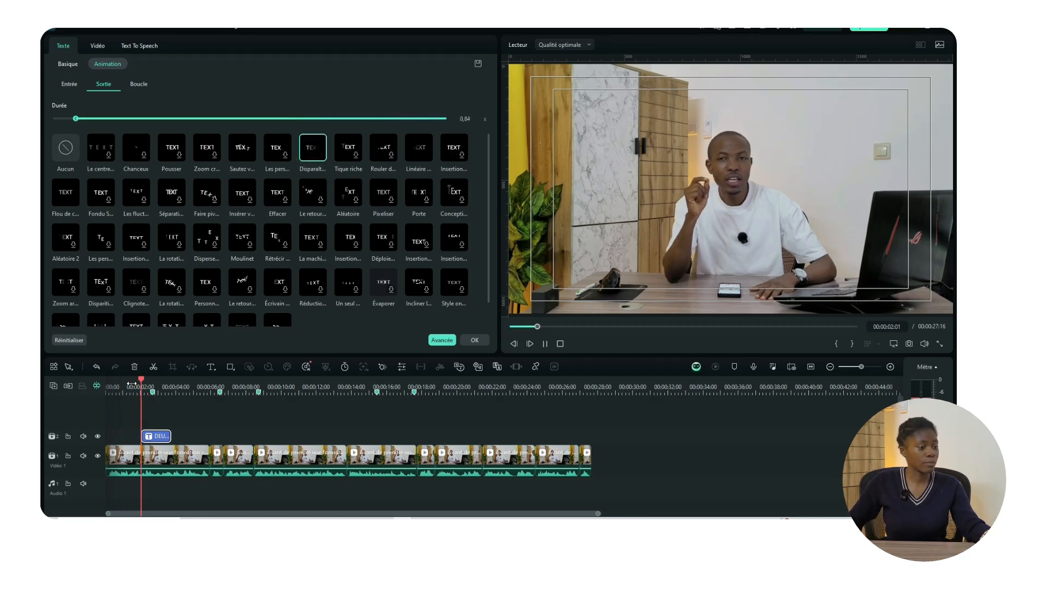
pyautogui.press('space')
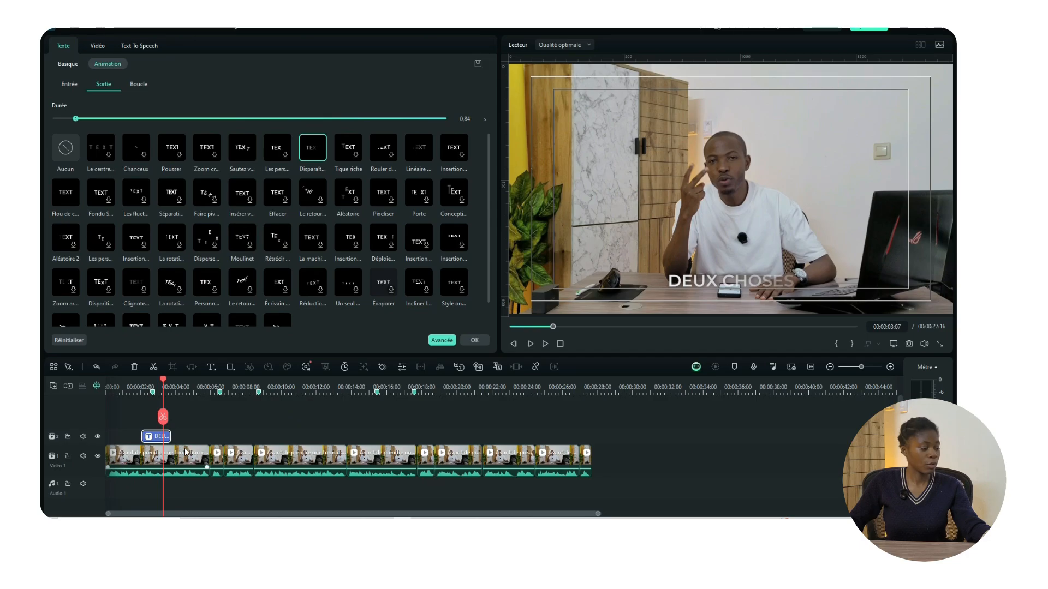
pyautogui.moveTo(157, 436); pyautogui.dragTo(174, 438)
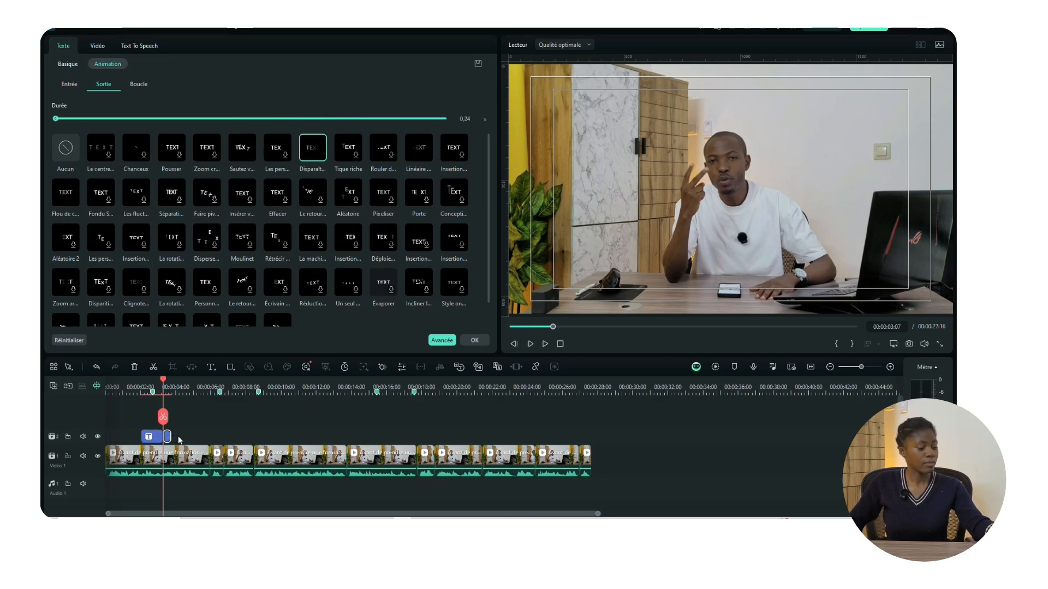
pyautogui.click(169, 440)
pyautogui.click(142, 388)
pyautogui.press('space')
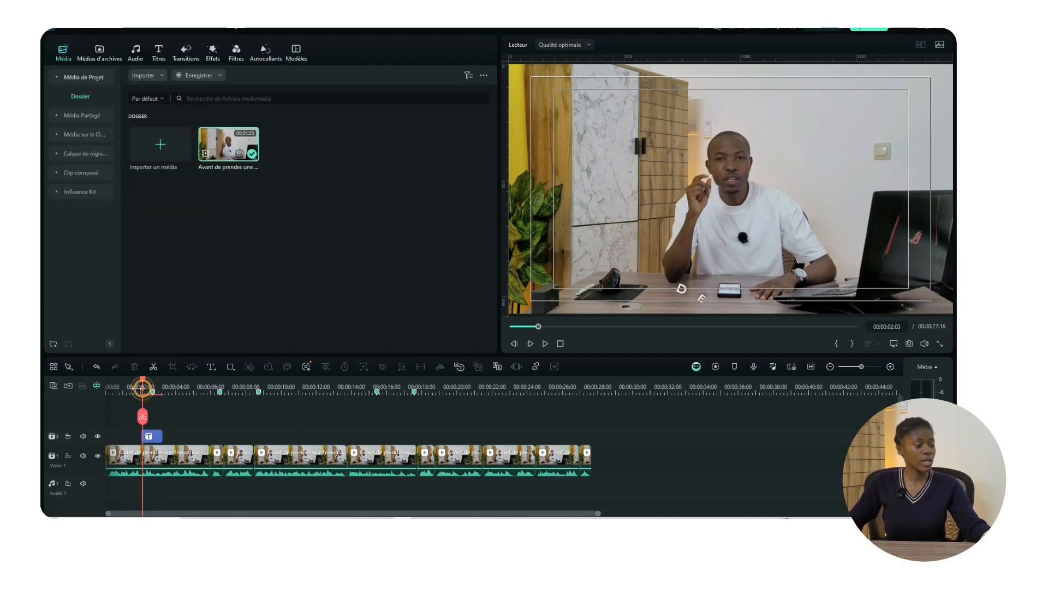
pyautogui.click(125, 388)
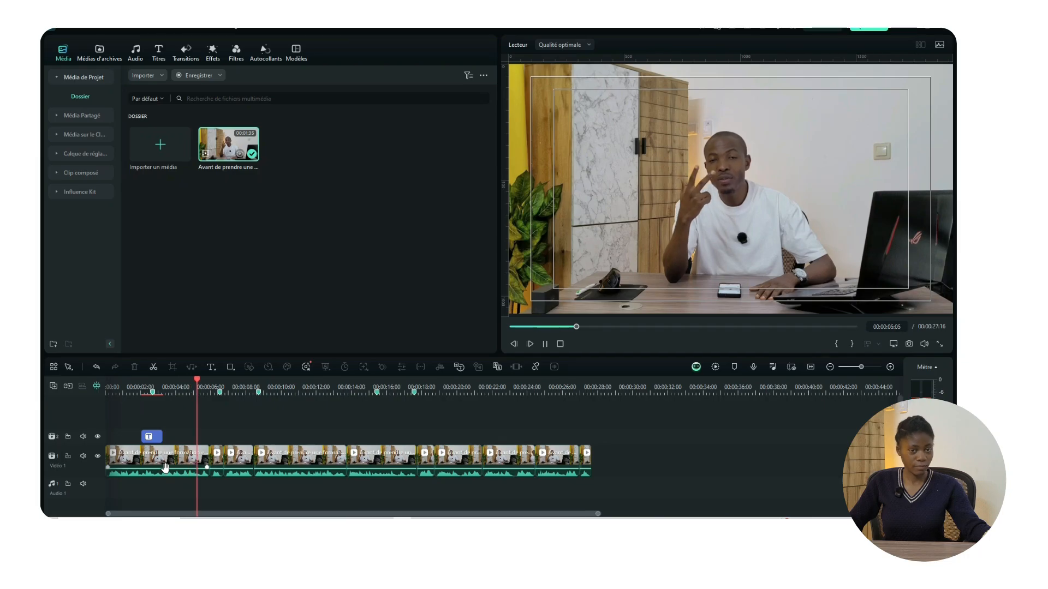
pyautogui.press('space')
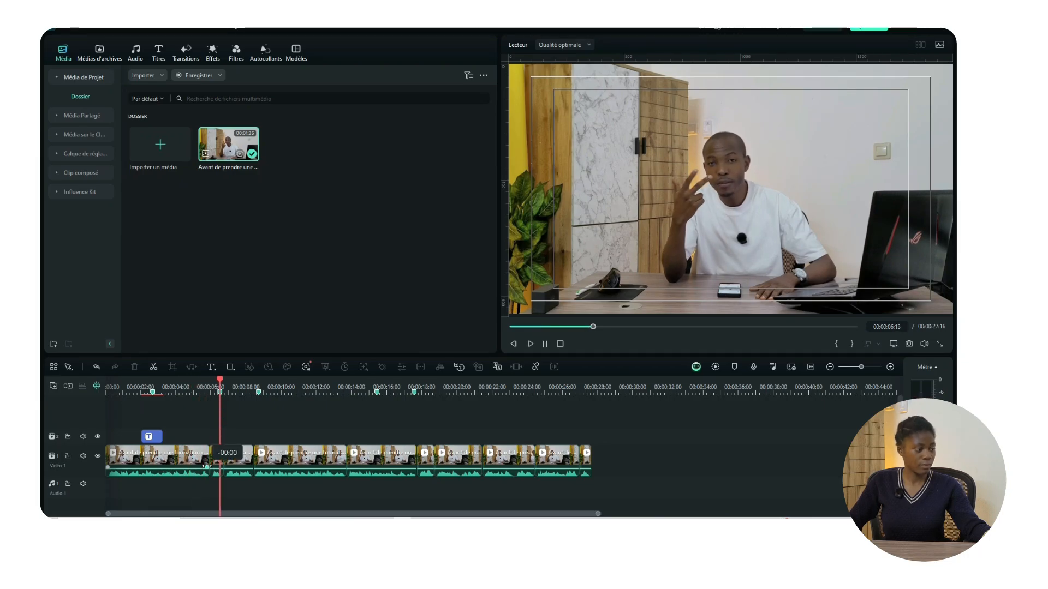
pyautogui.press('space')
pyautogui.moveTo(214, 380); pyautogui.dragTo(222, 380)
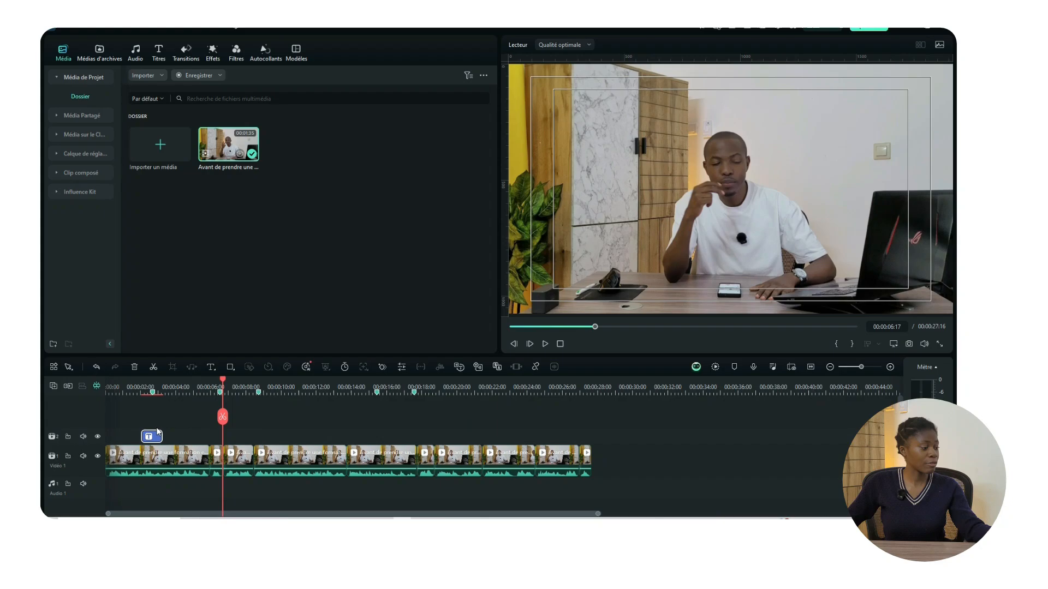
# Step: Paste a copy of the DEUX CHOSES title at about 00:00:06:23 and open its settings
pyautogui.click(155, 434)
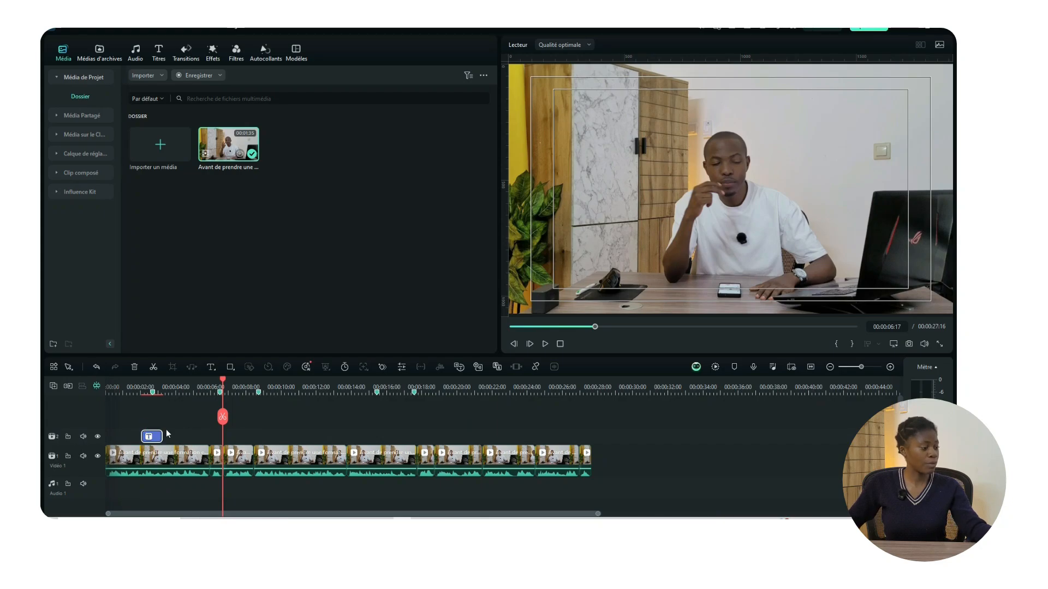
pyautogui.click(214, 387)
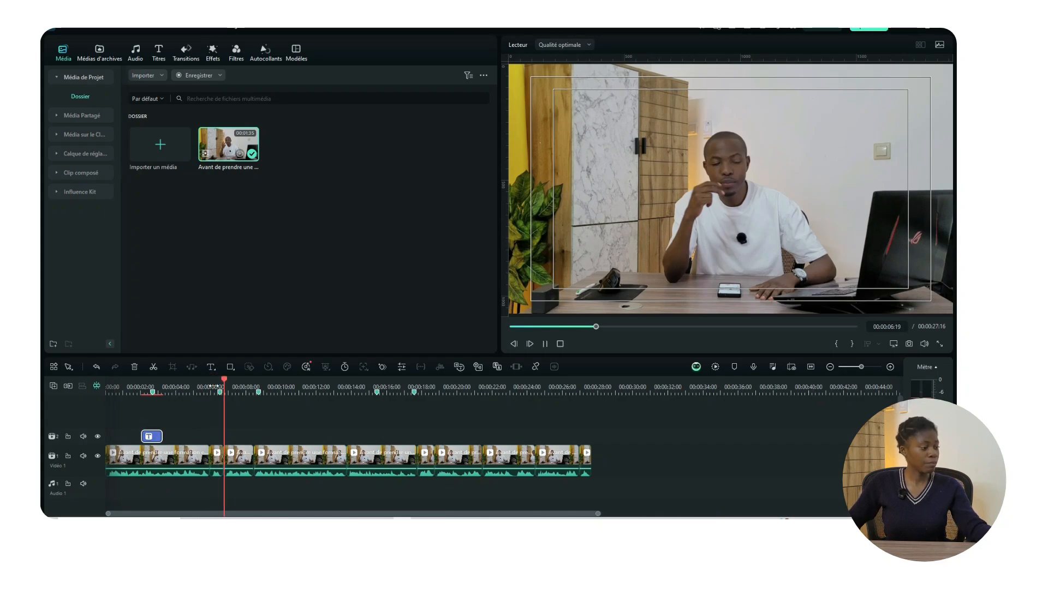
pyautogui.press('space')
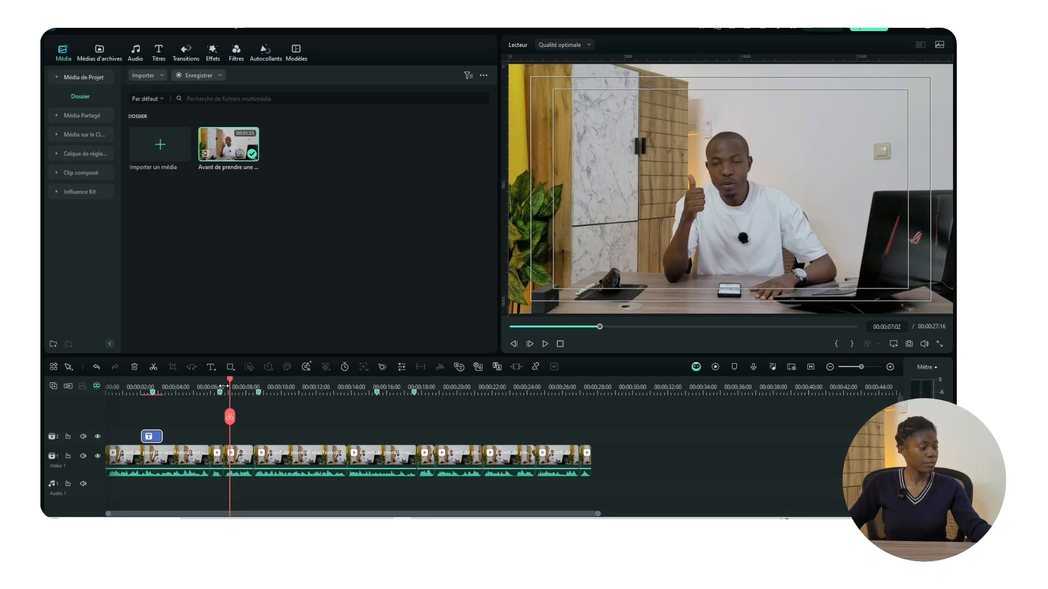
pyautogui.hotkey('ctrl', 'v')
pyautogui.moveTo(229, 386); pyautogui.dragTo(227, 385)
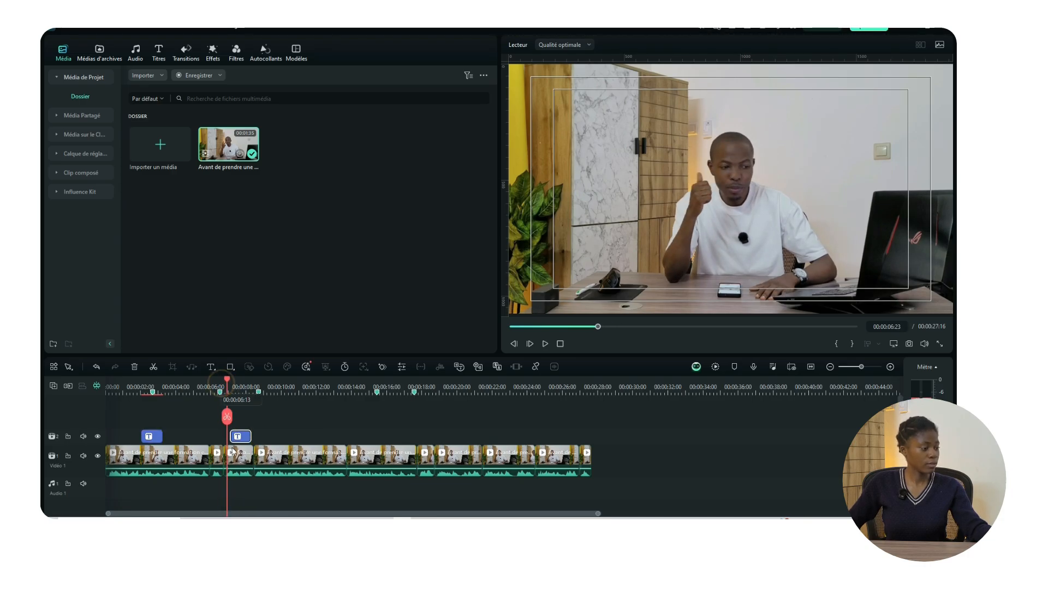
pyautogui.moveTo(238, 436); pyautogui.dragTo(233, 437)
pyautogui.doubleClick(233, 437)
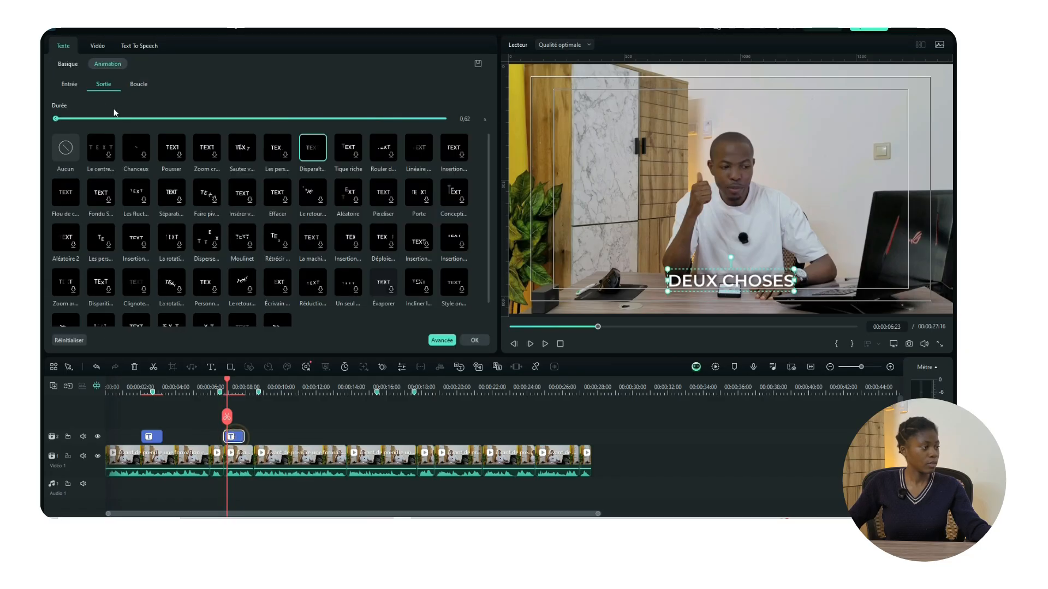
# Step: In the Basique settings, replace the copied title's text with LA PREMIERE CASE
pyautogui.click(68, 64)
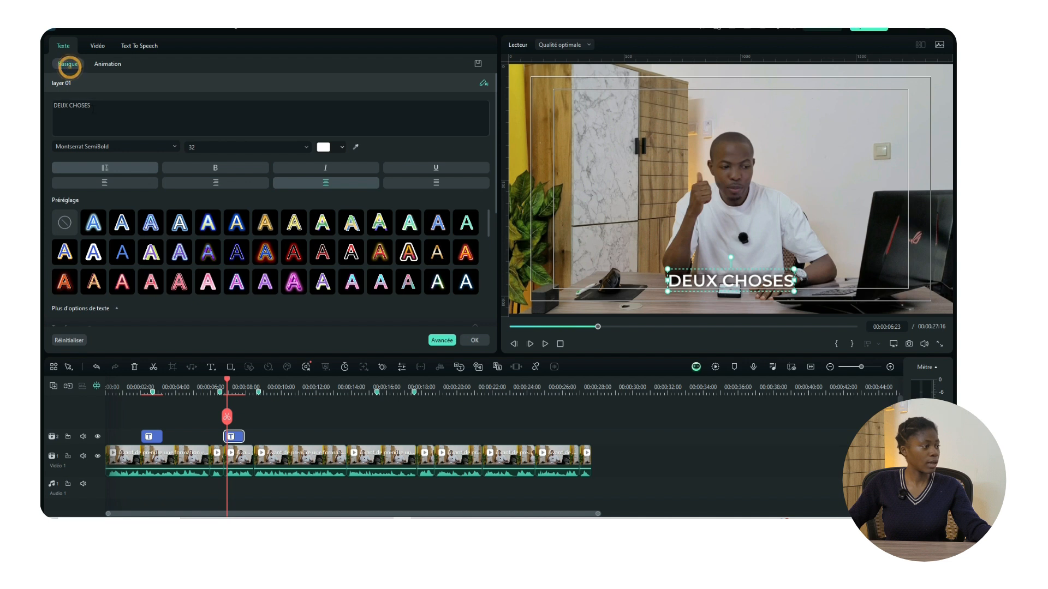
pyautogui.moveTo(93, 110); pyautogui.dragTo(41, 108)
pyautogui.write('L')
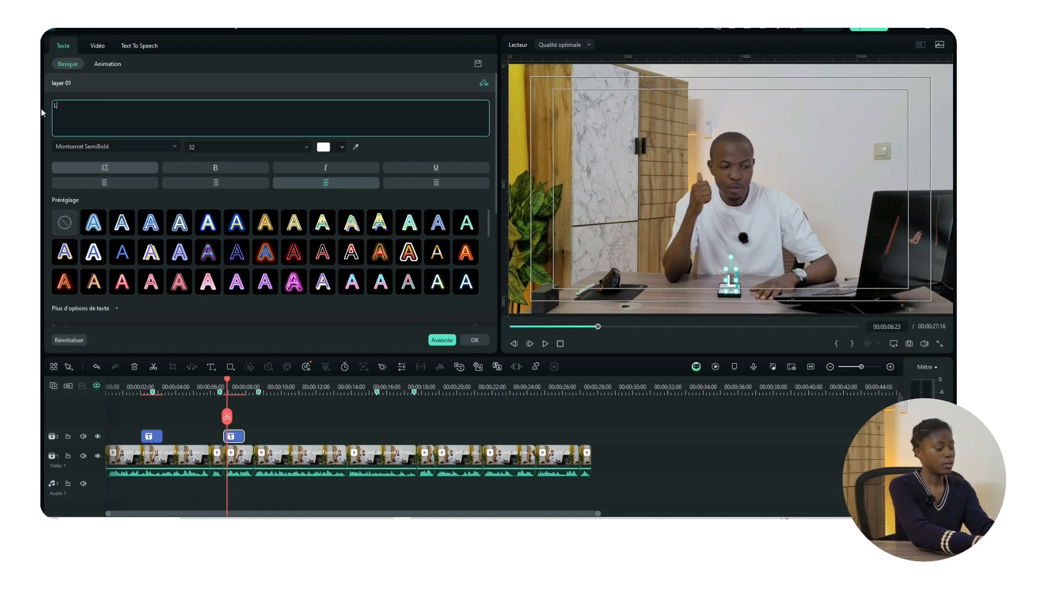
pyautogui.write('A PRE')
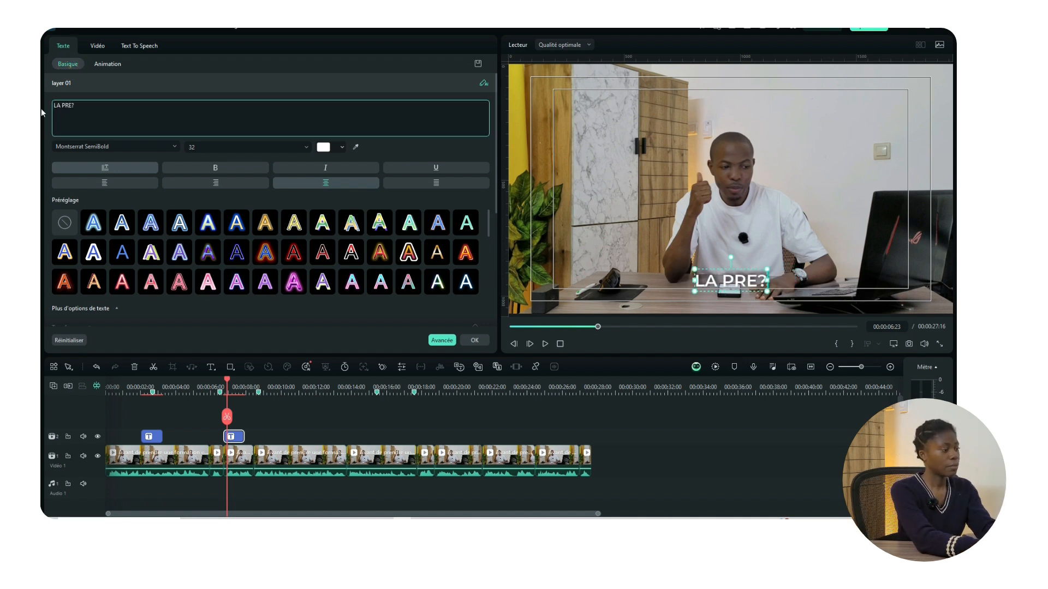
pyautogui.write('MIERE C')
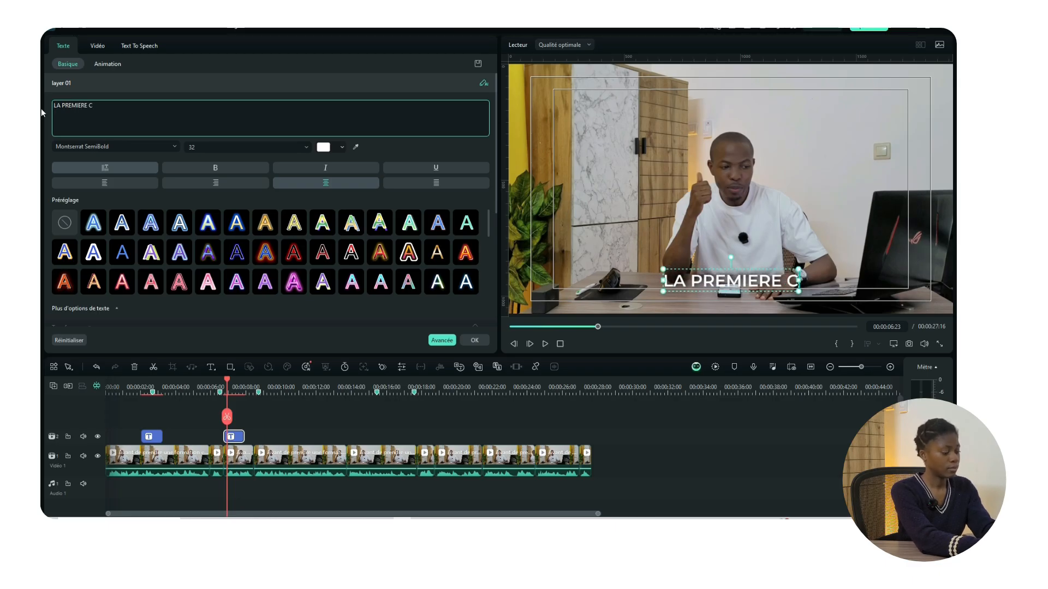
pyautogui.write('ASE')
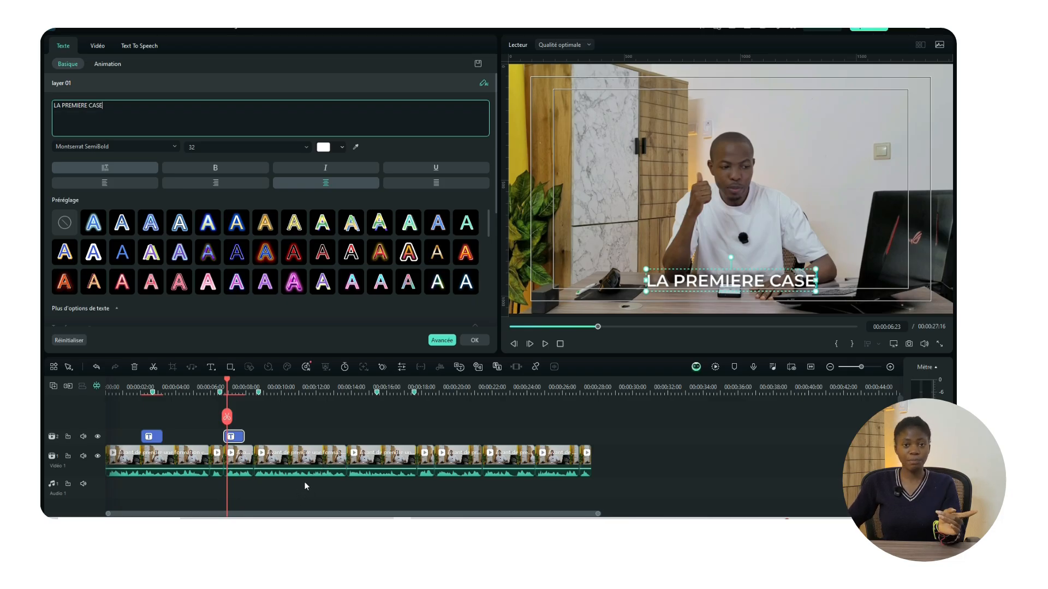
# Step: Search Google in Chrome for 'e accent grave en majuscule'
pyautogui.moveTo(279, 515)
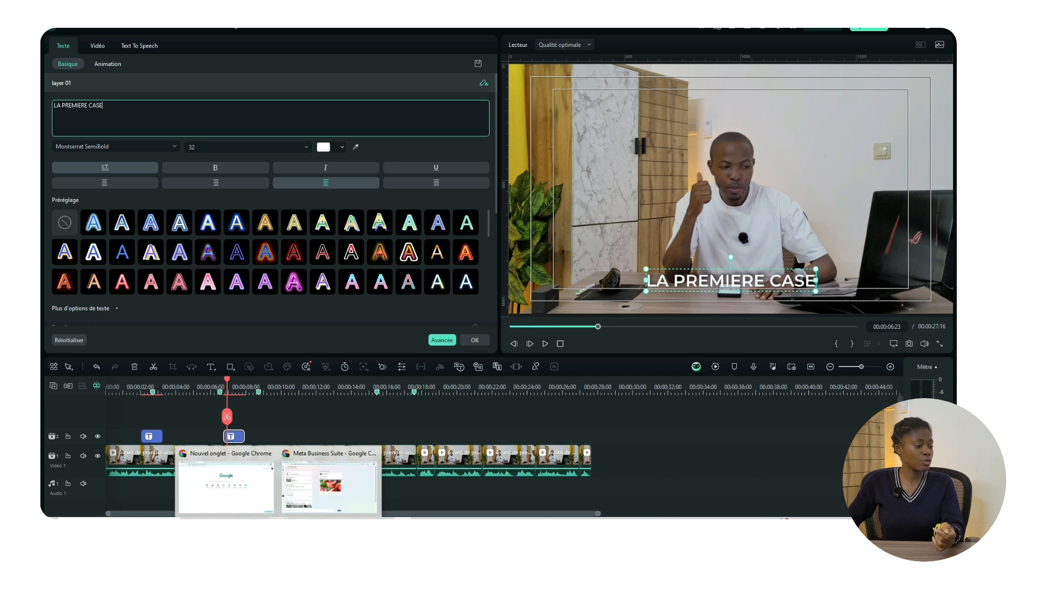
pyautogui.click(246, 494)
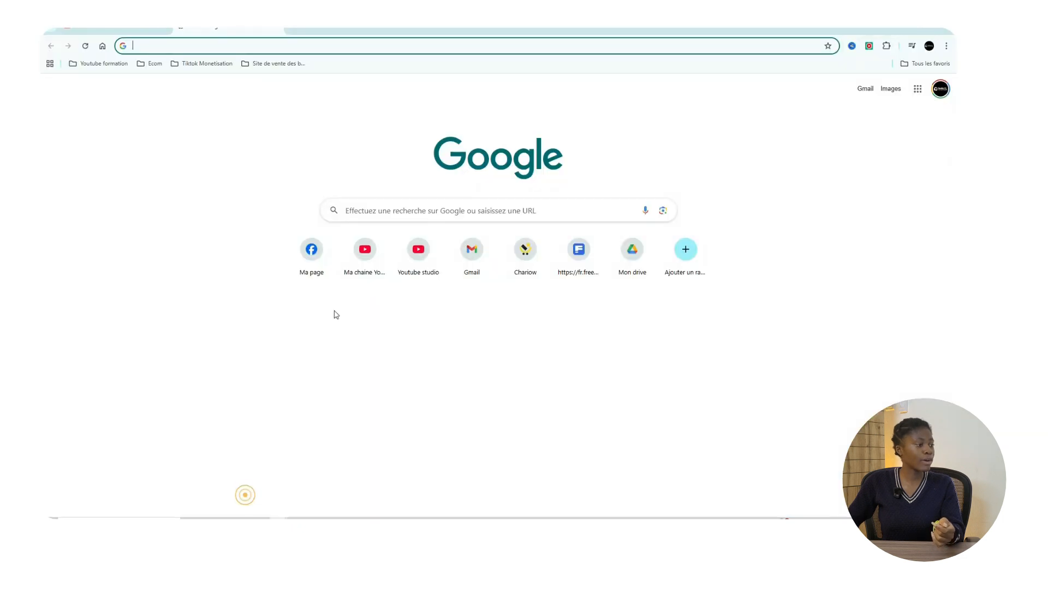
pyautogui.click(361, 47)
pyautogui.write('E')
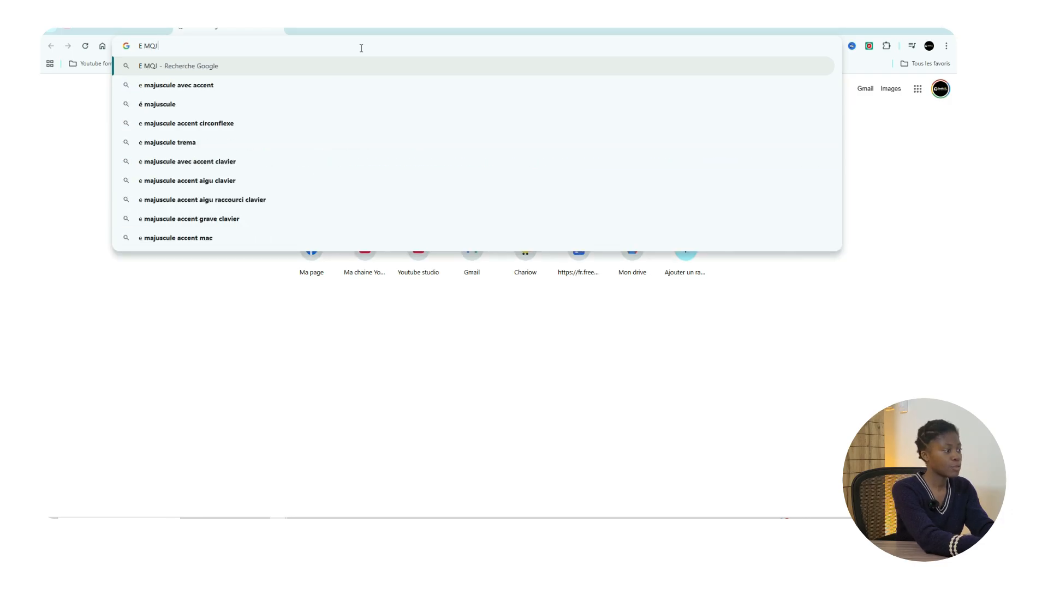
pyautogui.write(' ACCES')
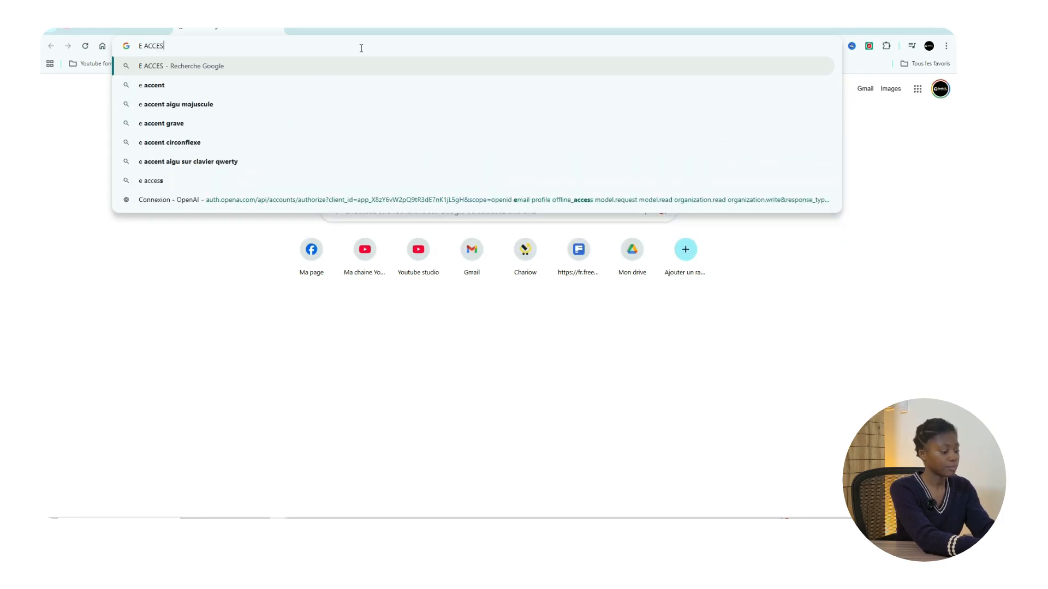
pyautogui.press('BackSpace')
pyautogui.write('NT ')
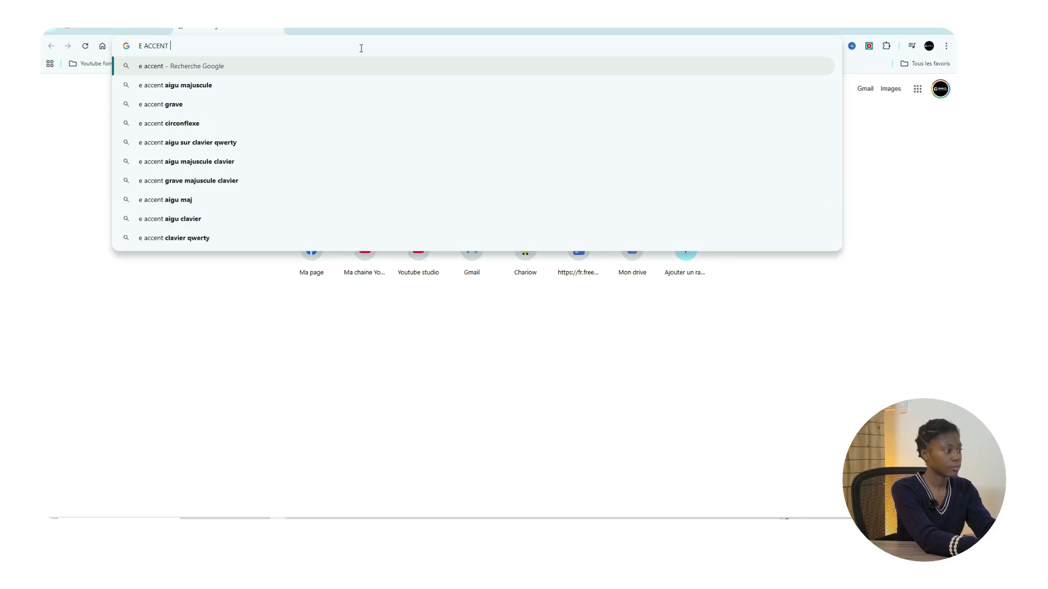
pyautogui.write('GRAVE EN MAJUSCULE')
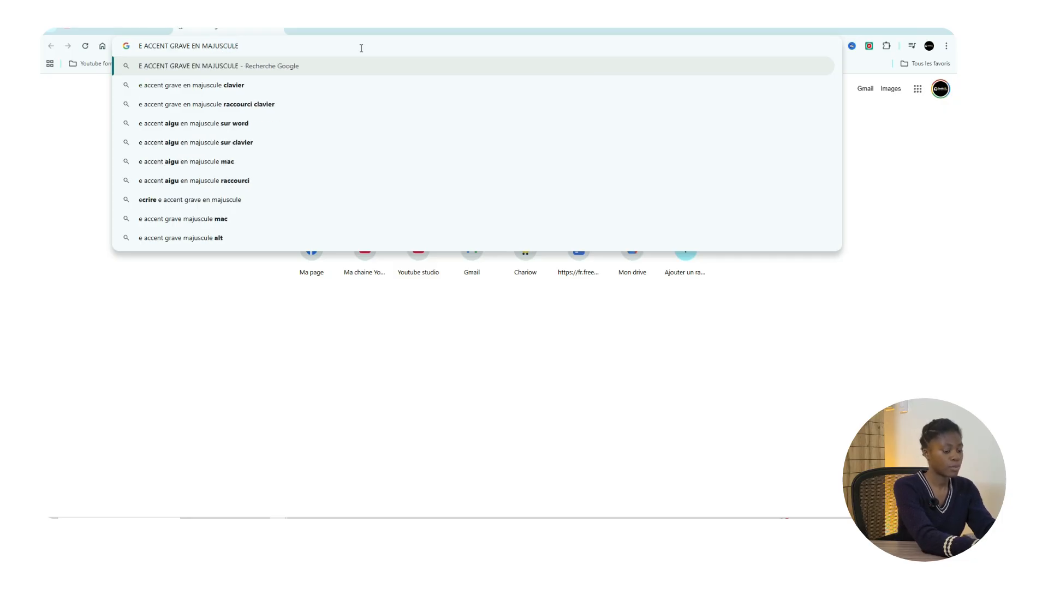
pyautogui.press('Return')
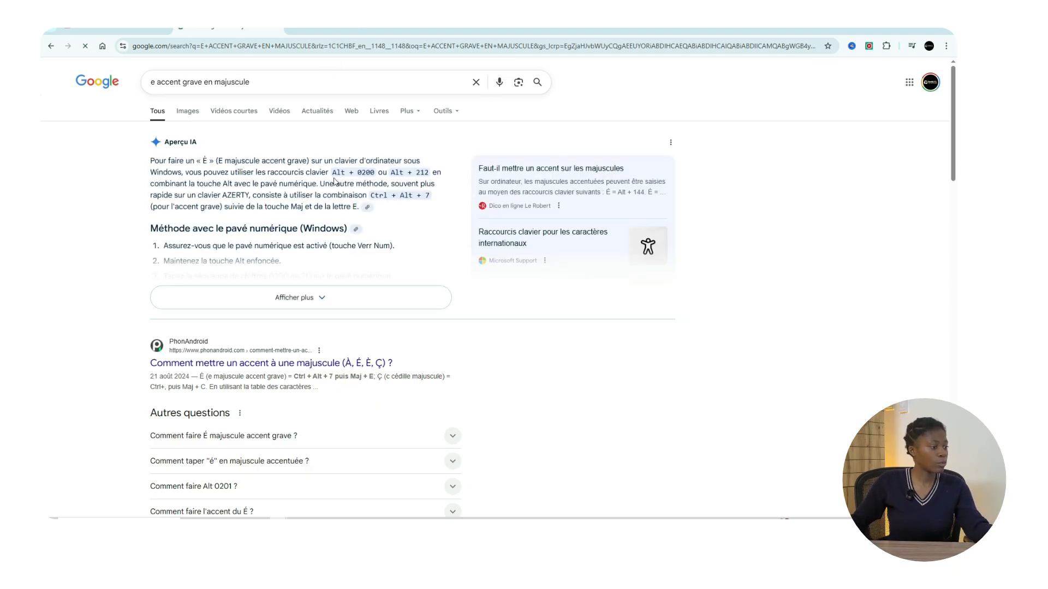
# Step: Expand the AI overview, copy the capital È, and return to Filmora
pyautogui.click(291, 297)
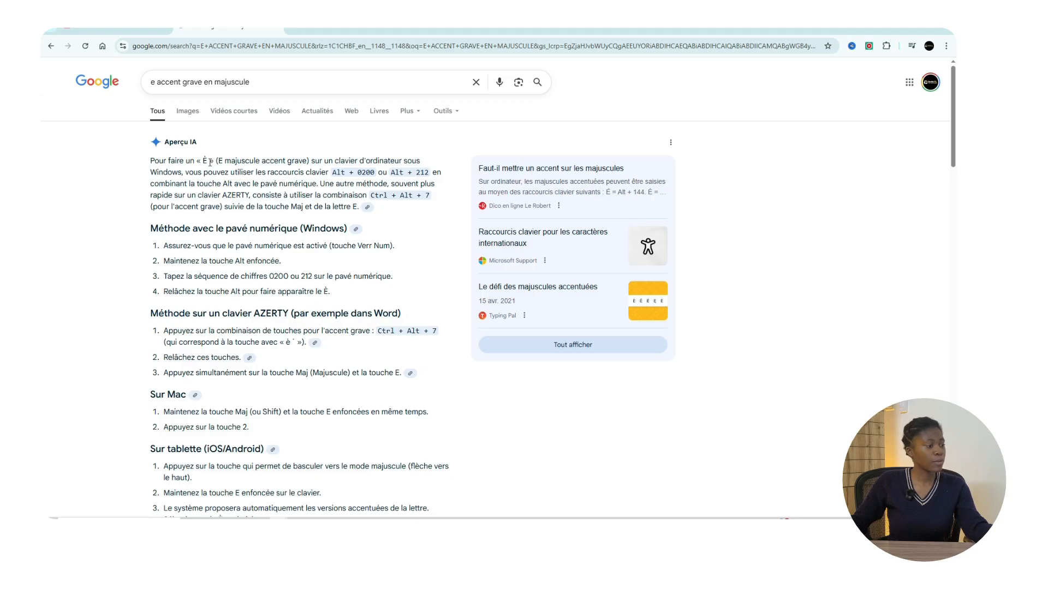
pyautogui.scroll(-1, 317, 199)
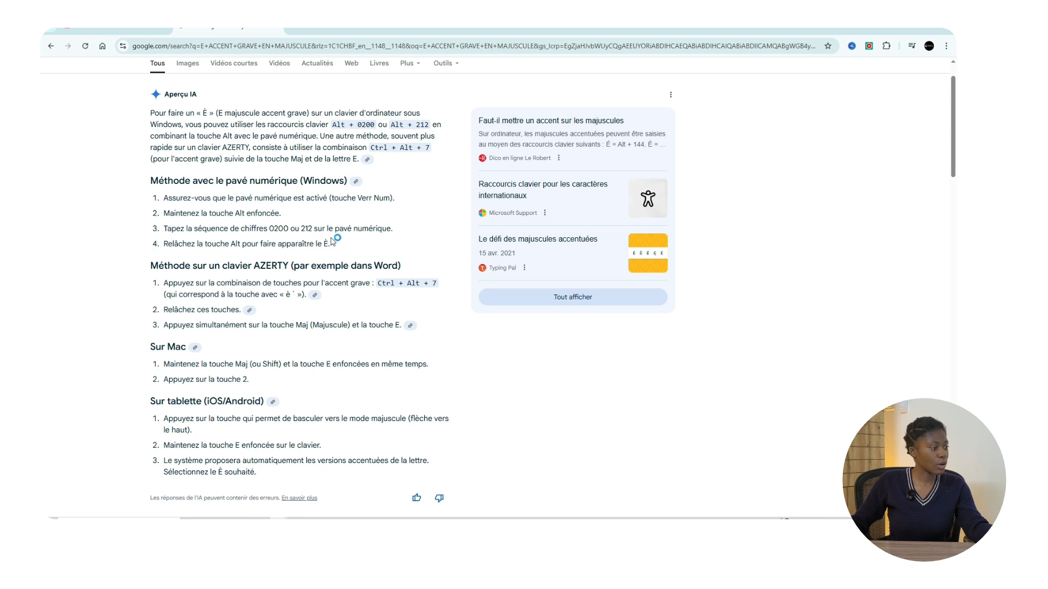
pyautogui.click(205, 113)
pyautogui.hotkey('alt', 'Tab')
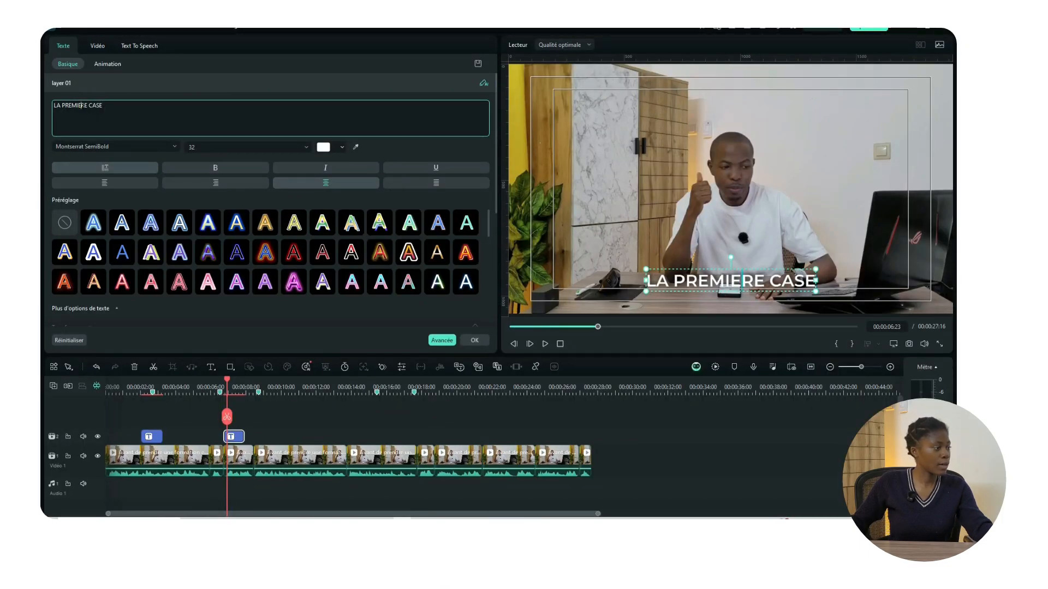
# Step: Swap the plain E in PREMIERE for the pasted È and play back LA PREMIÈRE CASE
pyautogui.press('BackSpace')
pyautogui.write('È')
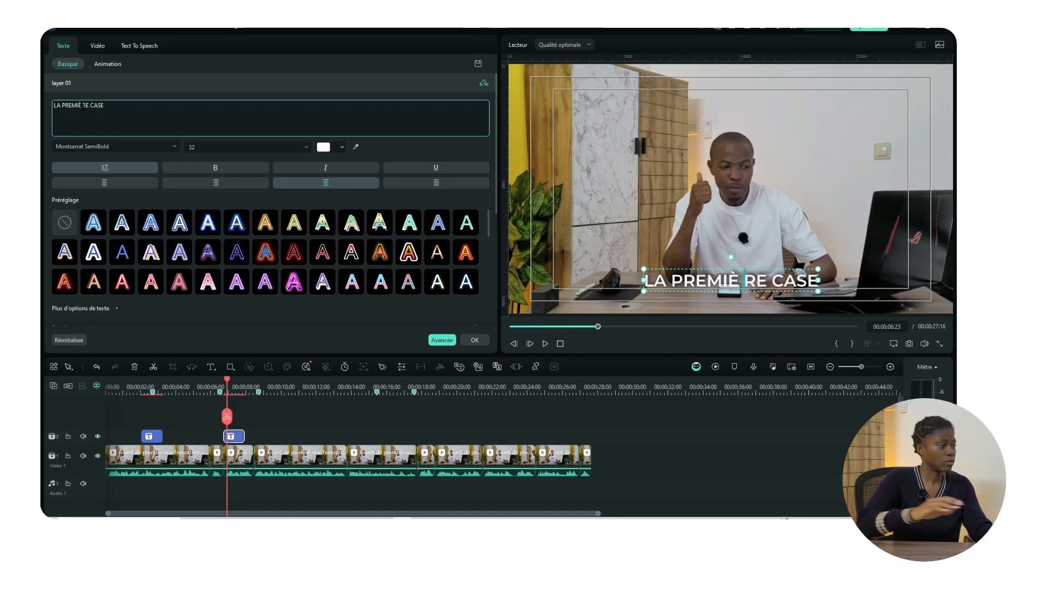
pyautogui.press('Delete')
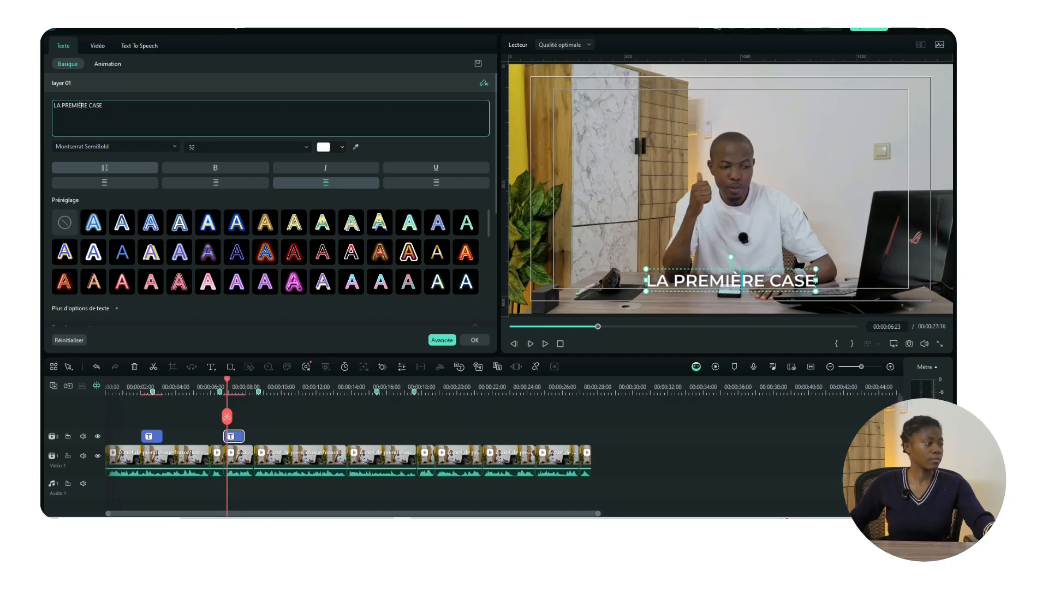
pyautogui.click(212, 392)
pyautogui.press('space')
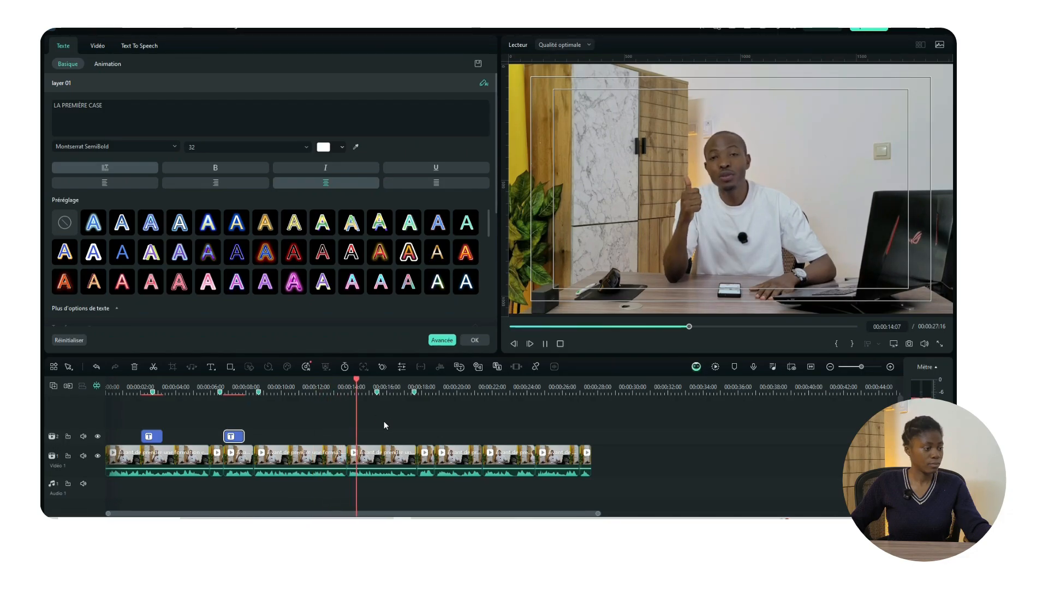
# Step: Paste a title at about 00:00:15:17, retype it as GAGNE DE L'ARGENT, and select ARGENT
pyautogui.press('space')
pyautogui.press('space')
pyautogui.press('space')
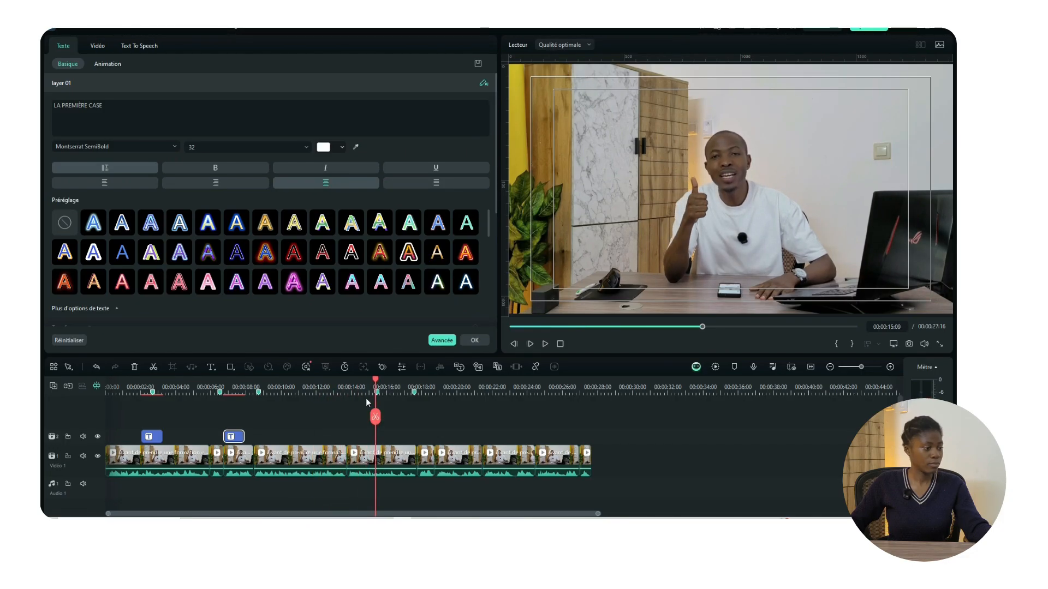
pyautogui.hotkey('ctrl', 'v')
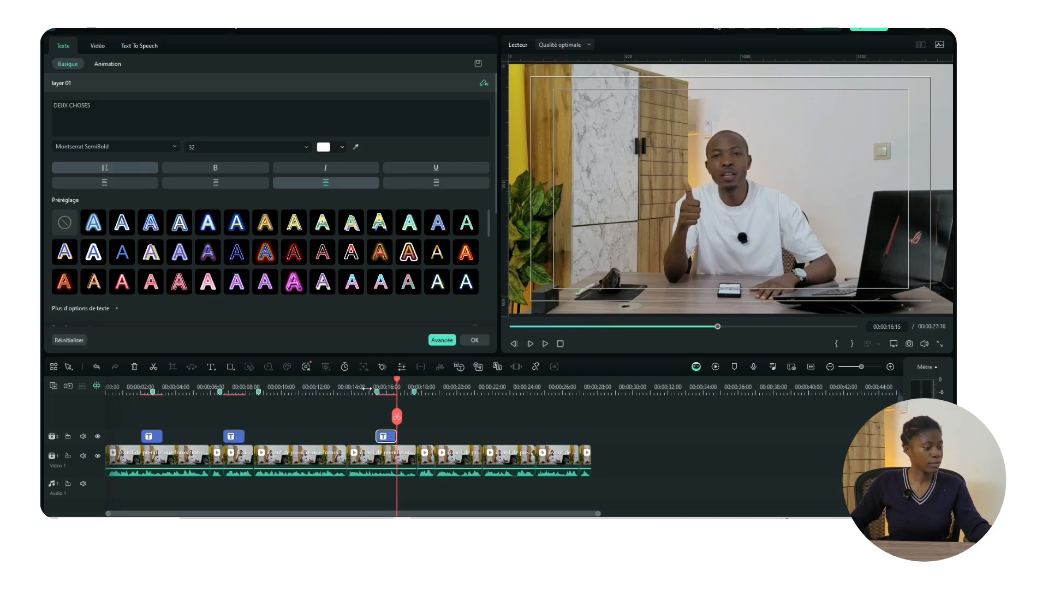
pyautogui.press('space')
pyautogui.press('space')
pyautogui.moveTo(114, 109); pyautogui.dragTo(48, 104)
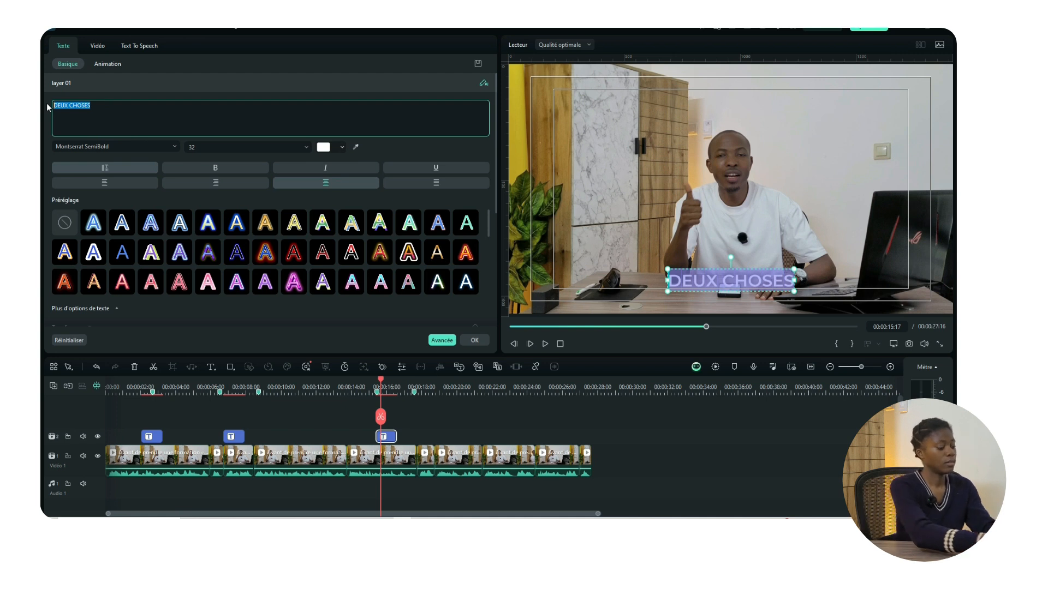
pyautogui.write('GAGNE DE L4')
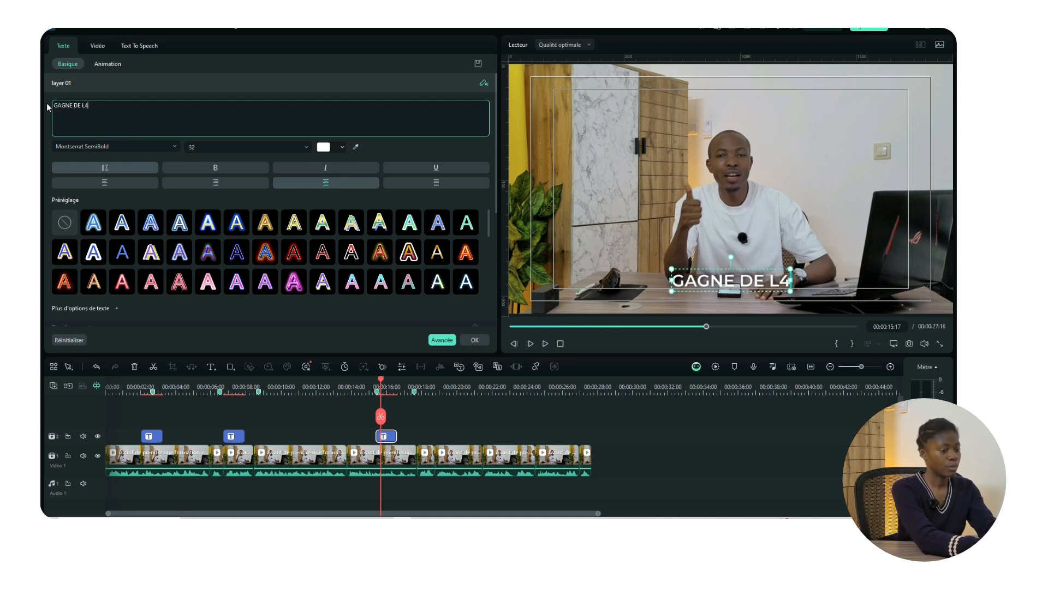
pyautogui.press('BackSpace')
pyautogui.write("'")
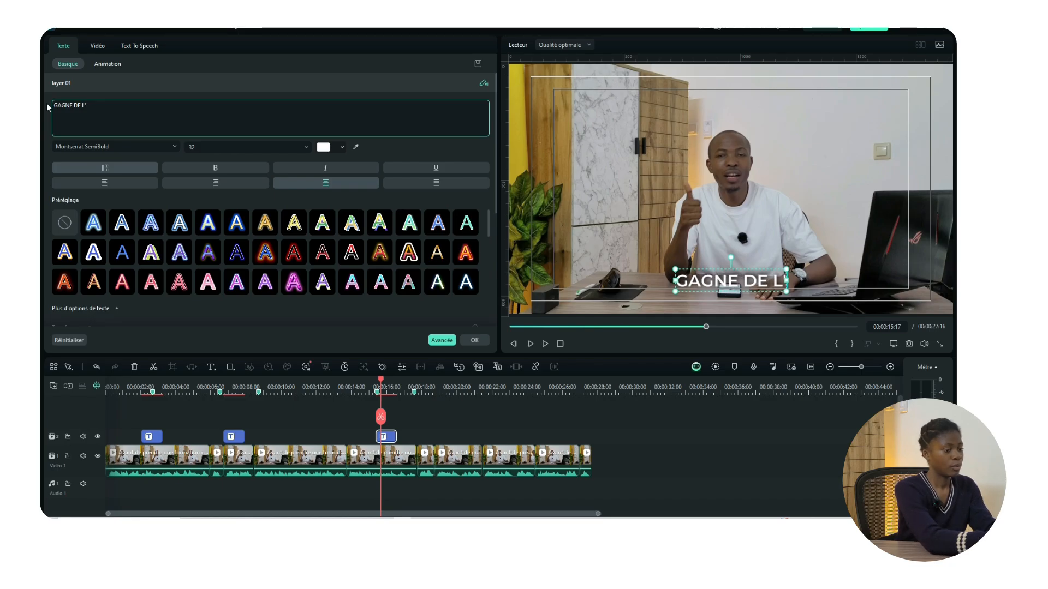
pyautogui.write('ARGENT')
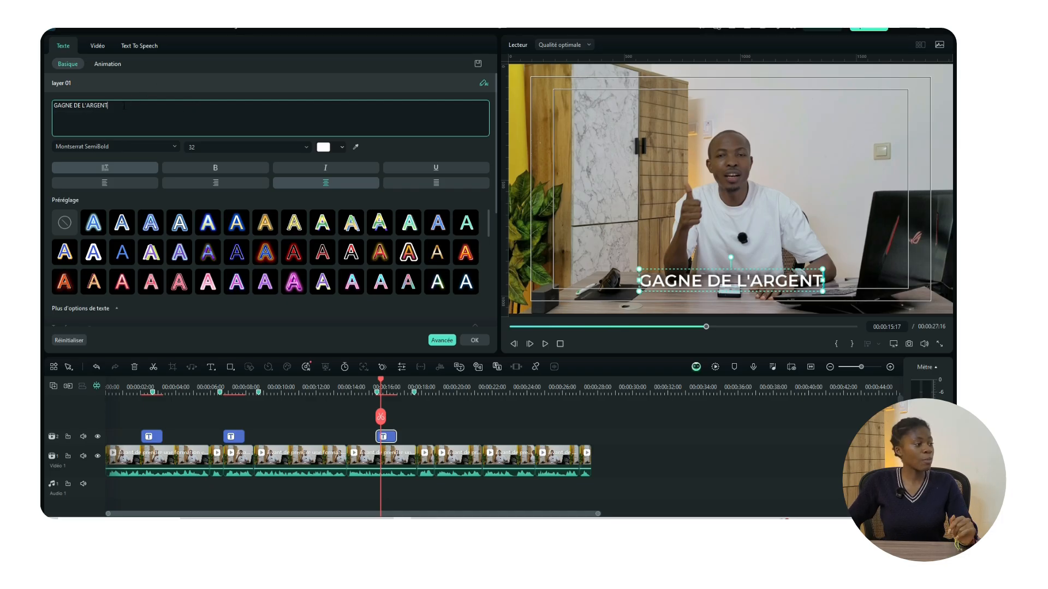
pyautogui.moveTo(123, 106); pyautogui.dragTo(80, 105)
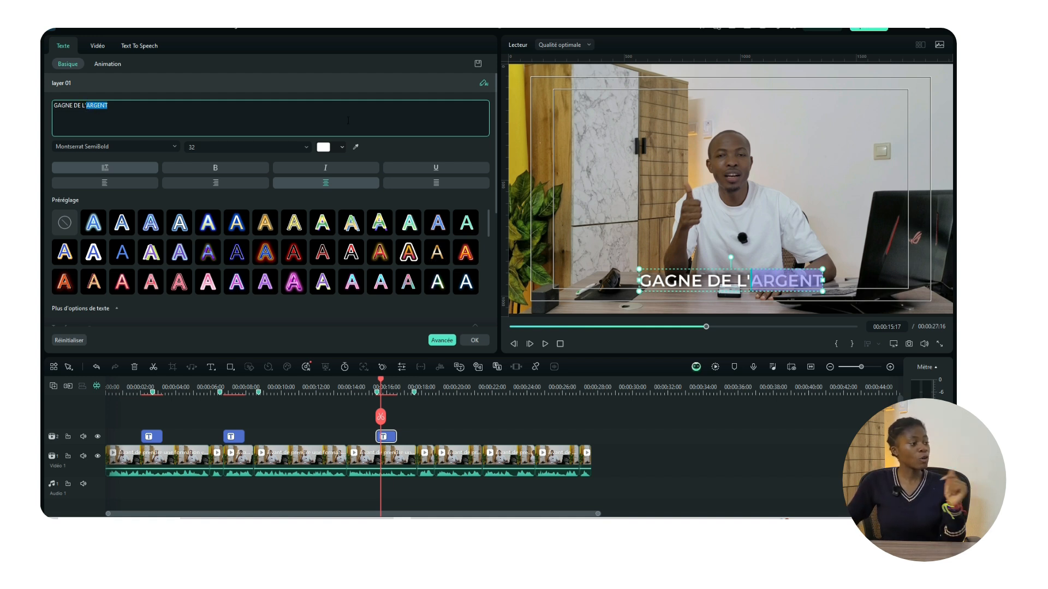
# Step: Make ARGENT yellow-green and bold, and set the title text size to 36
pyautogui.click(342, 147)
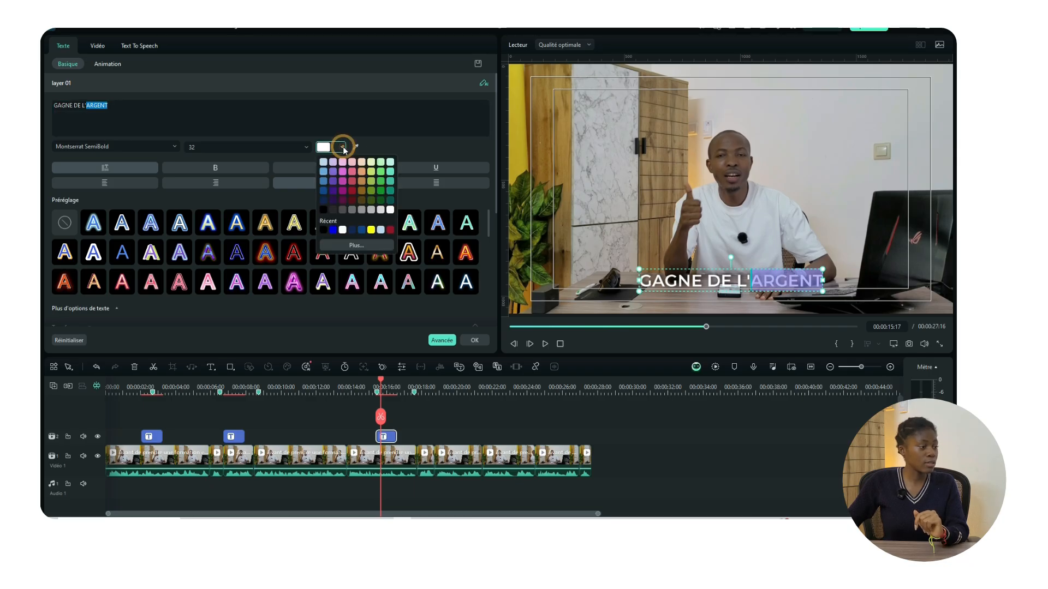
pyautogui.click(372, 172)
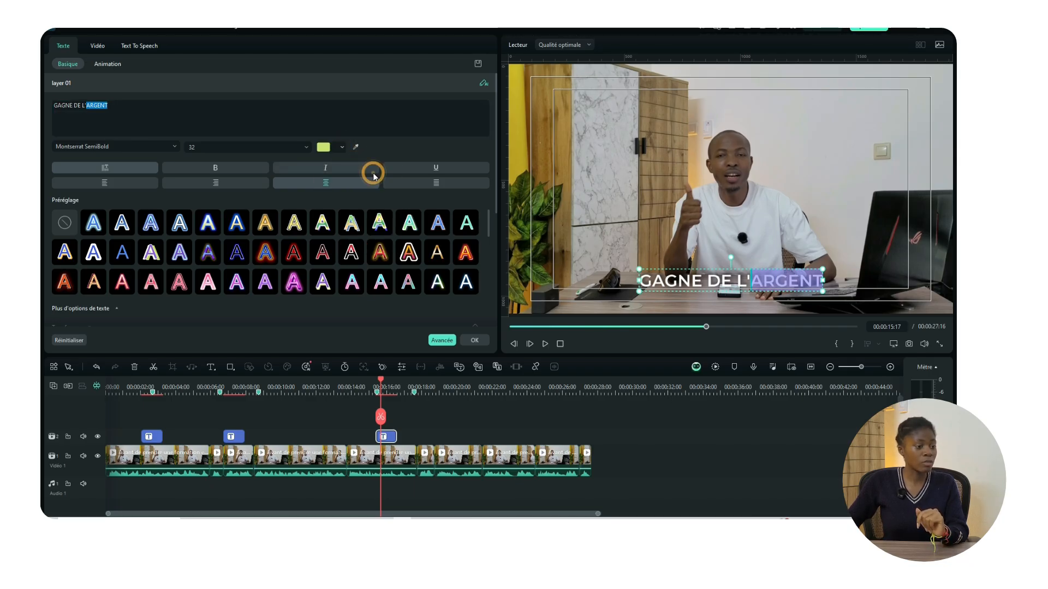
pyautogui.click(227, 167)
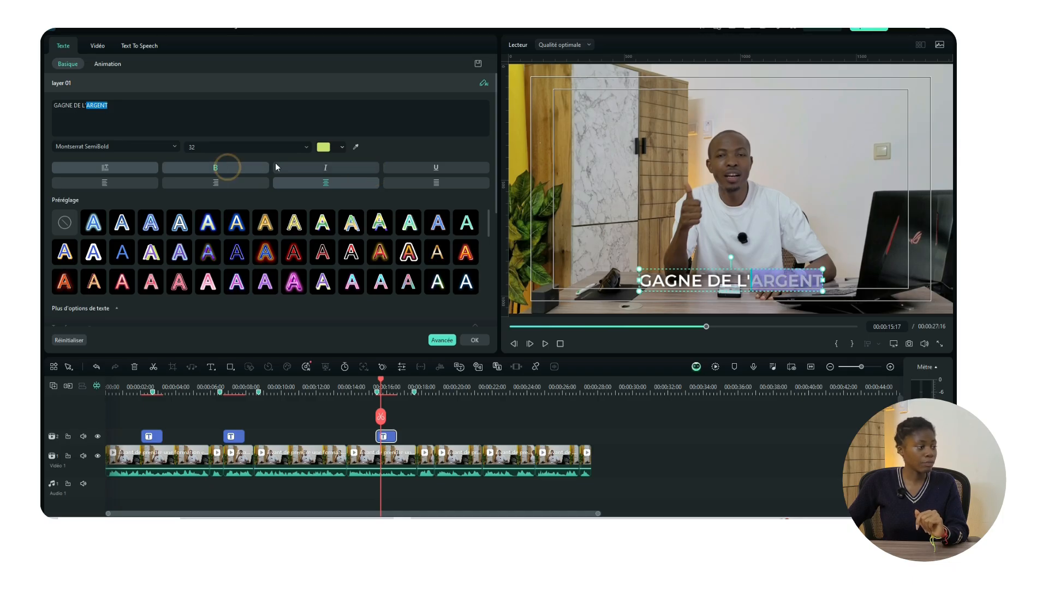
pyautogui.click(305, 148)
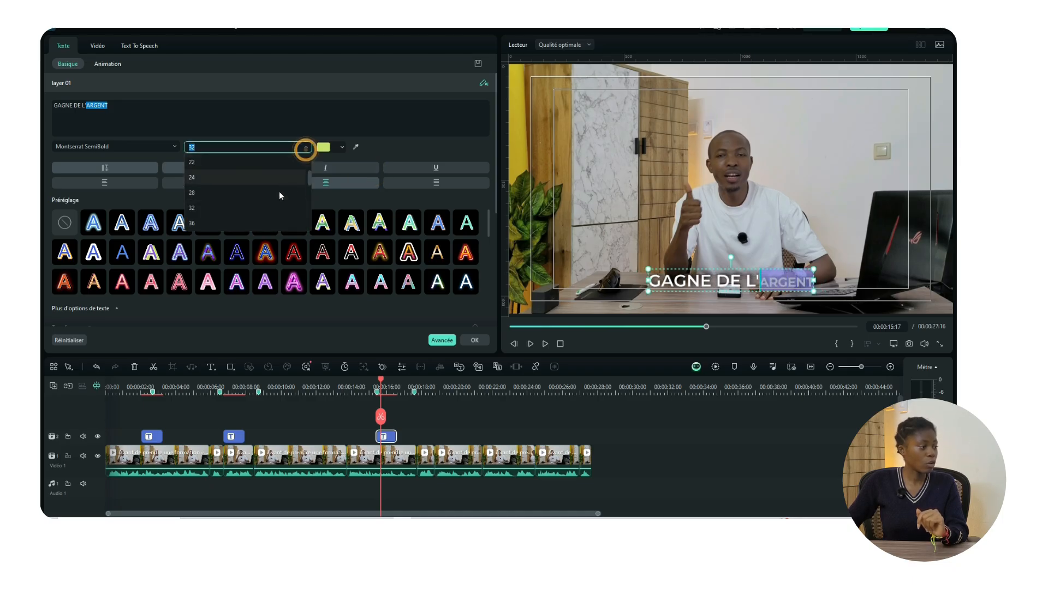
pyautogui.click(266, 222)
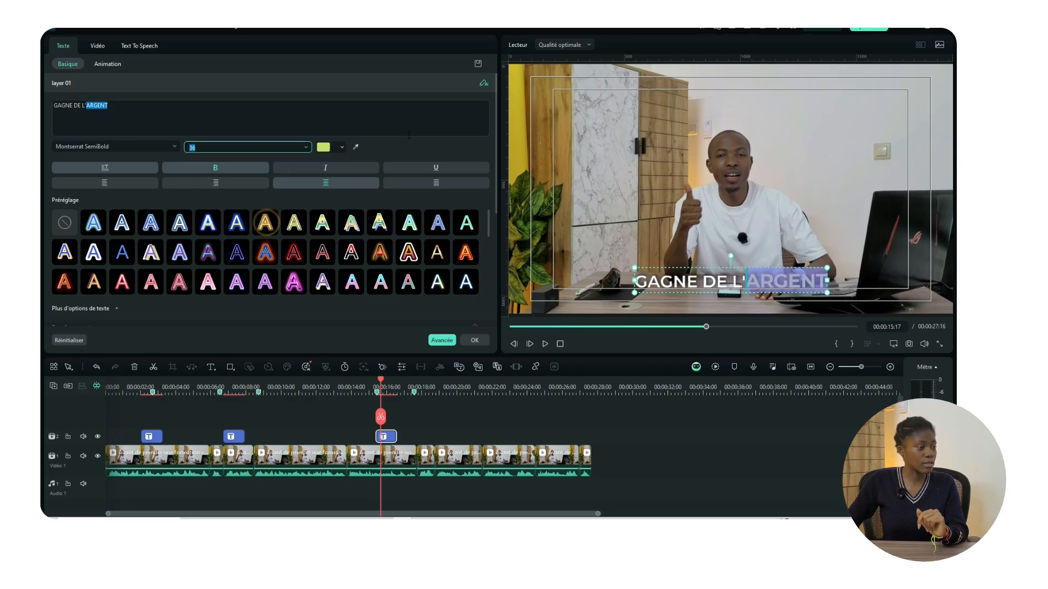
# Step: Replay the section from about 15 seconds to check the styled GAGNE DE L'ARGENT title
pyautogui.click(366, 387)
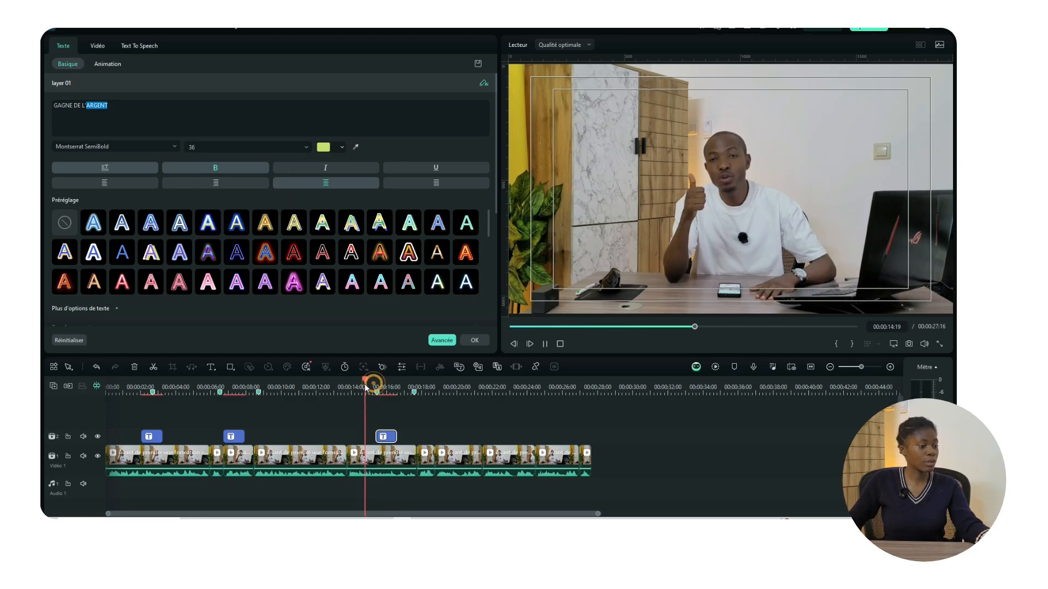
pyautogui.press('space')
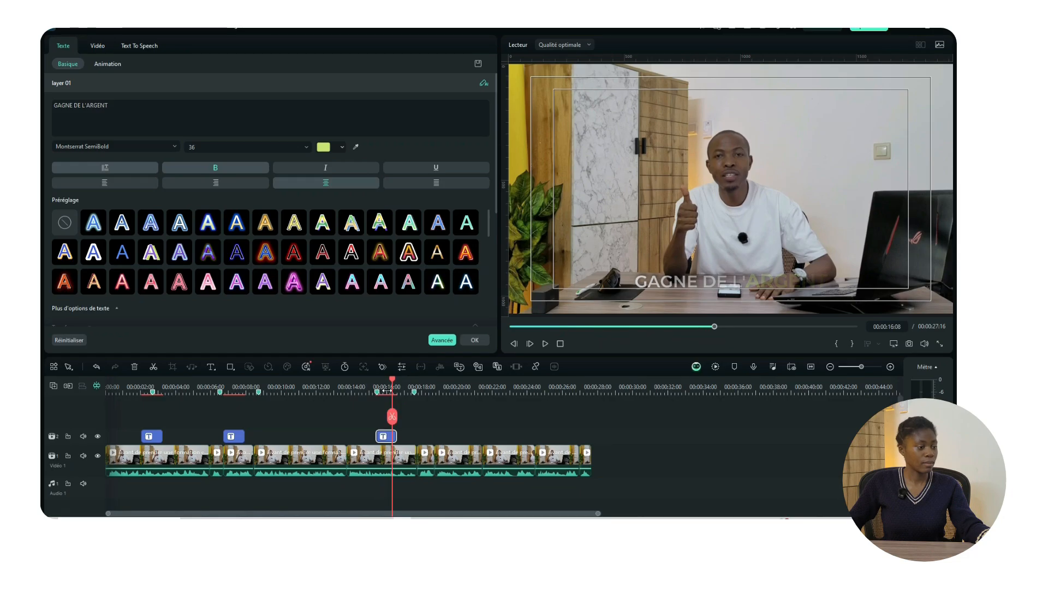
pyautogui.click(375, 388)
pyautogui.press('space')
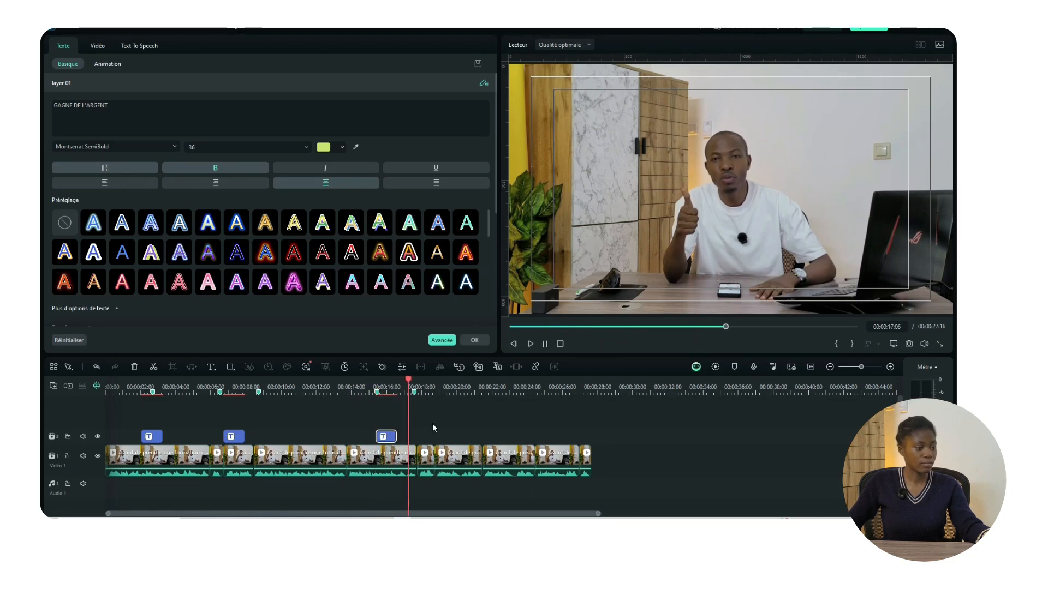
pyautogui.press('space')
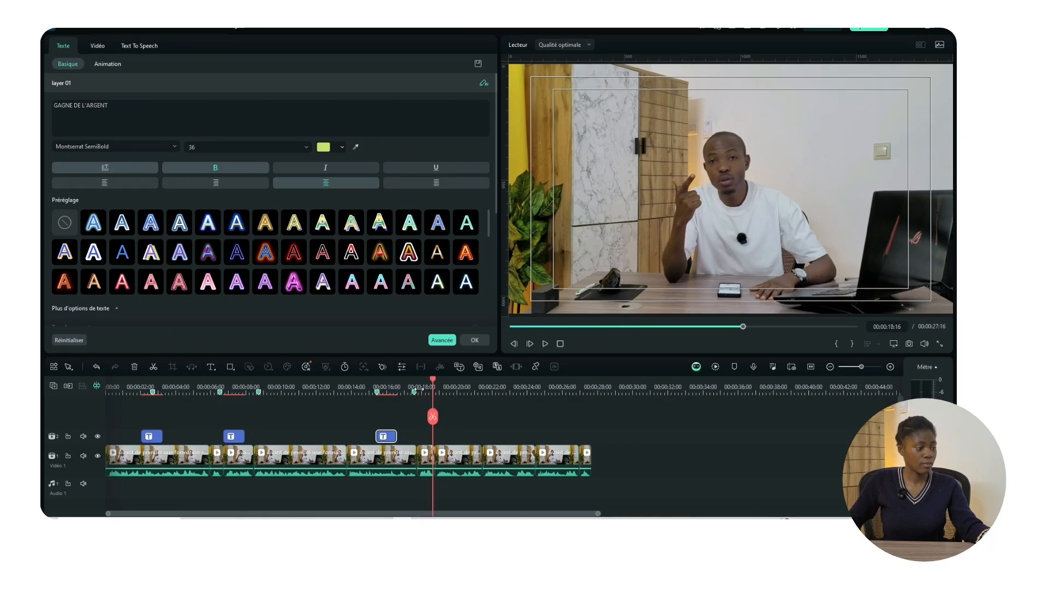
pyautogui.click(415, 386)
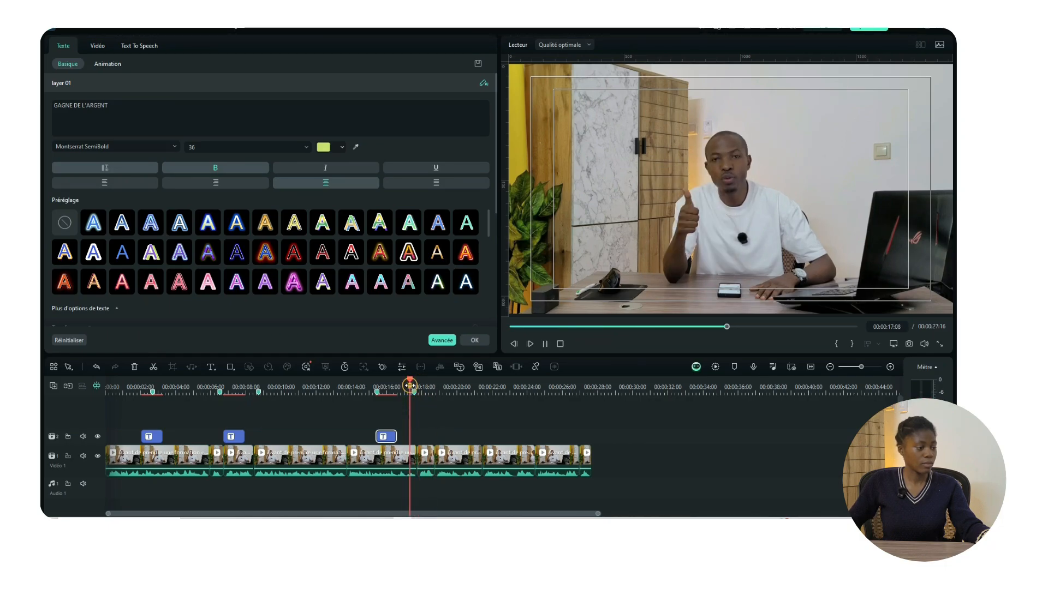
# Step: Paste a fourth title near 18 seconds, retype it as DEUXIÈME CHOSE, and play it back
pyautogui.hotkey('ctrl', 'v')
pyautogui.click(410, 385)
pyautogui.press('space')
pyautogui.press('space')
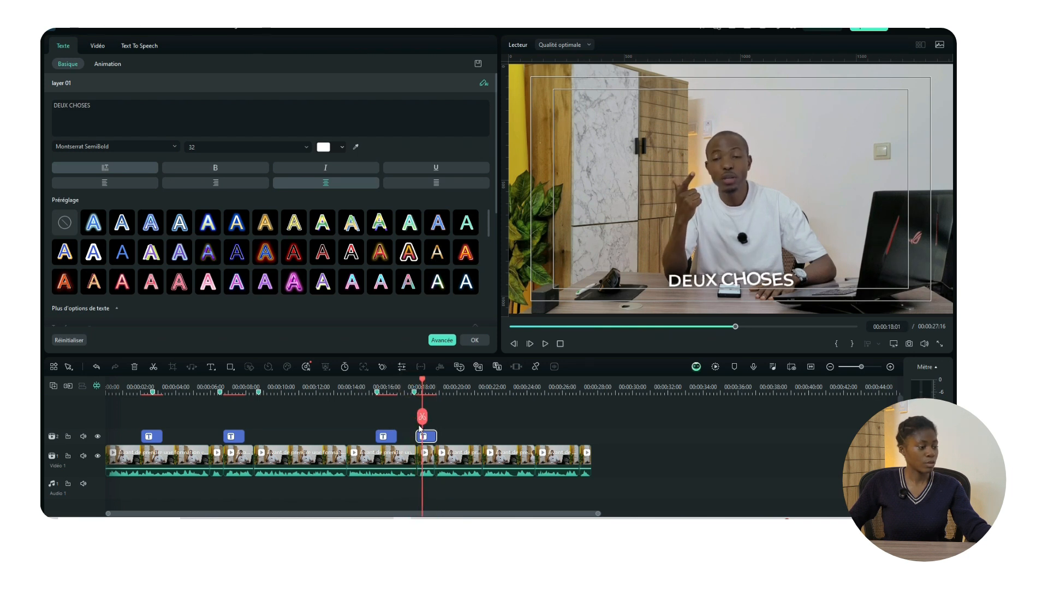
pyautogui.tripleClick(96, 107)
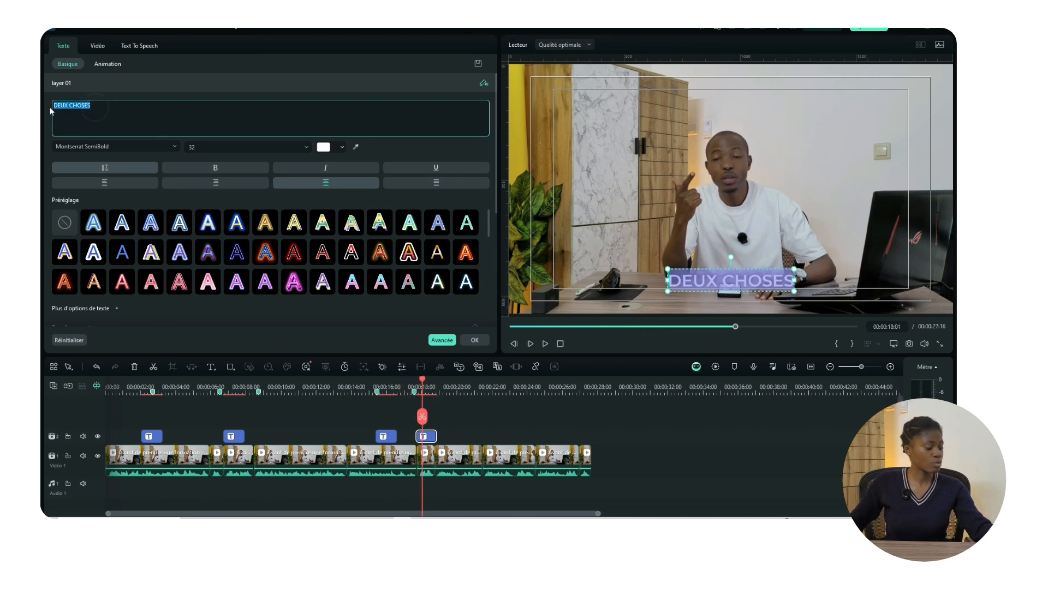
pyautogui.write('DEUX')
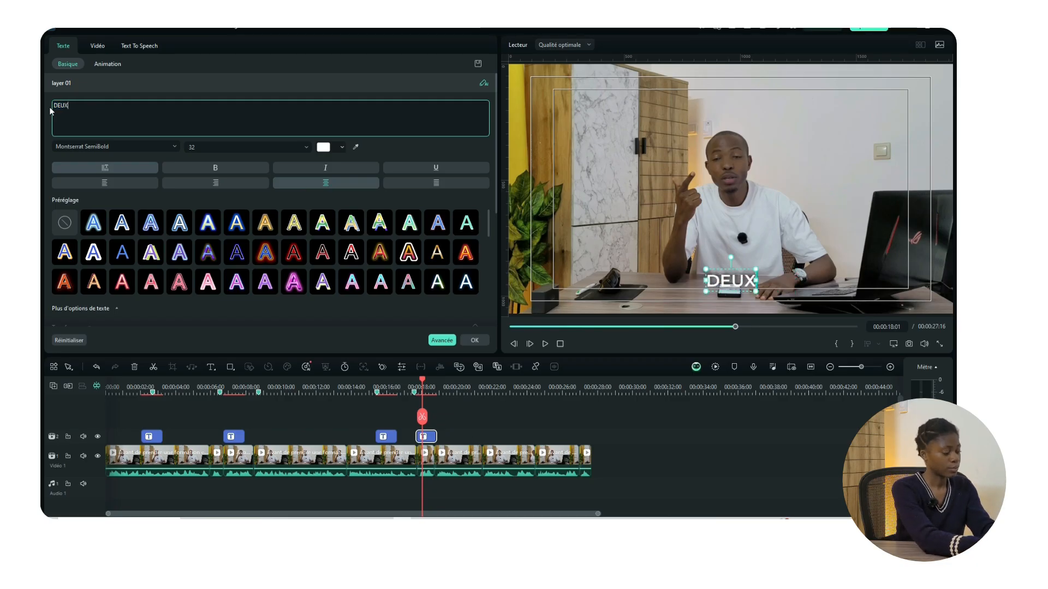
pyautogui.write('IÈ')
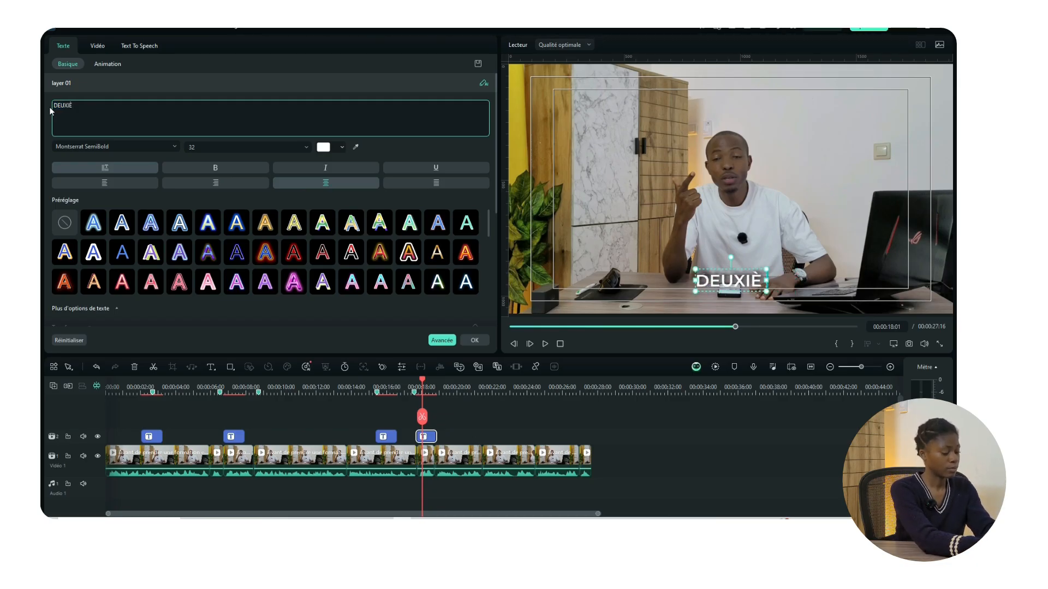
pyautogui.write('CHOSE')
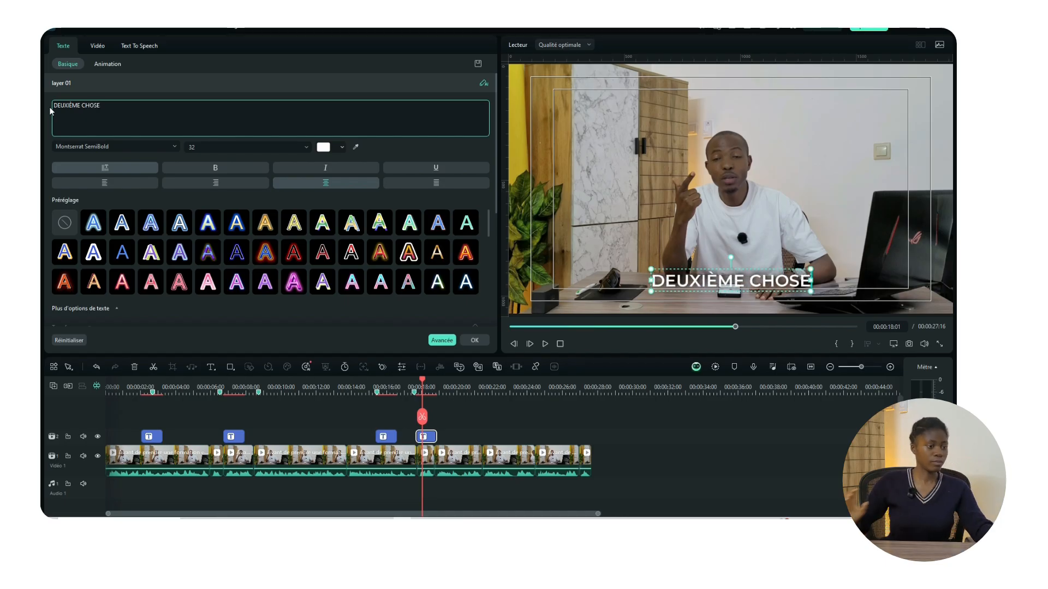
pyautogui.click(422, 391)
pyautogui.press('space')
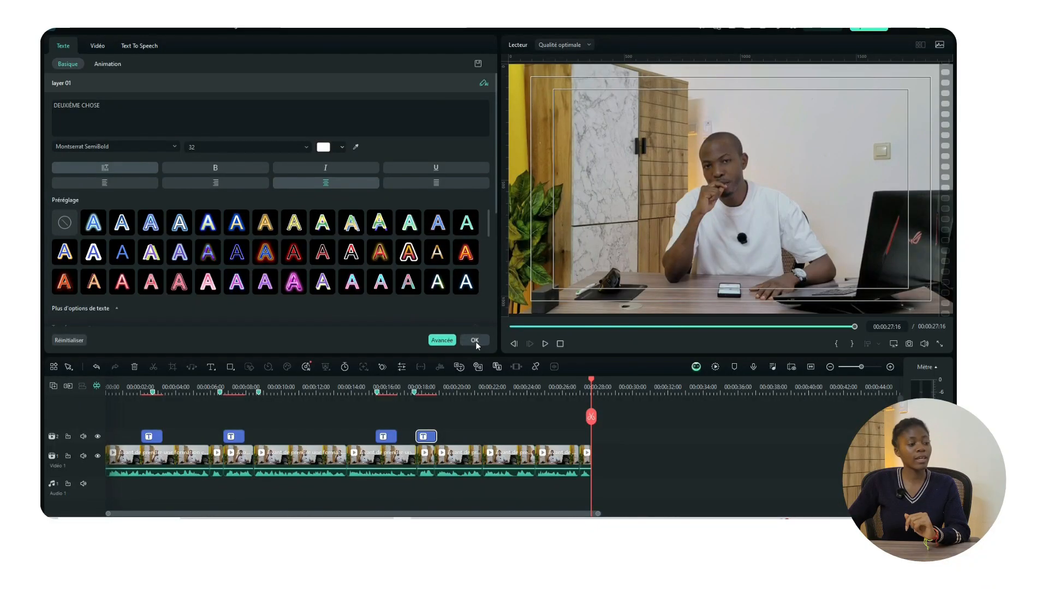
# Step: Show the Média library with the project's single video clip
pyautogui.click(476, 341)
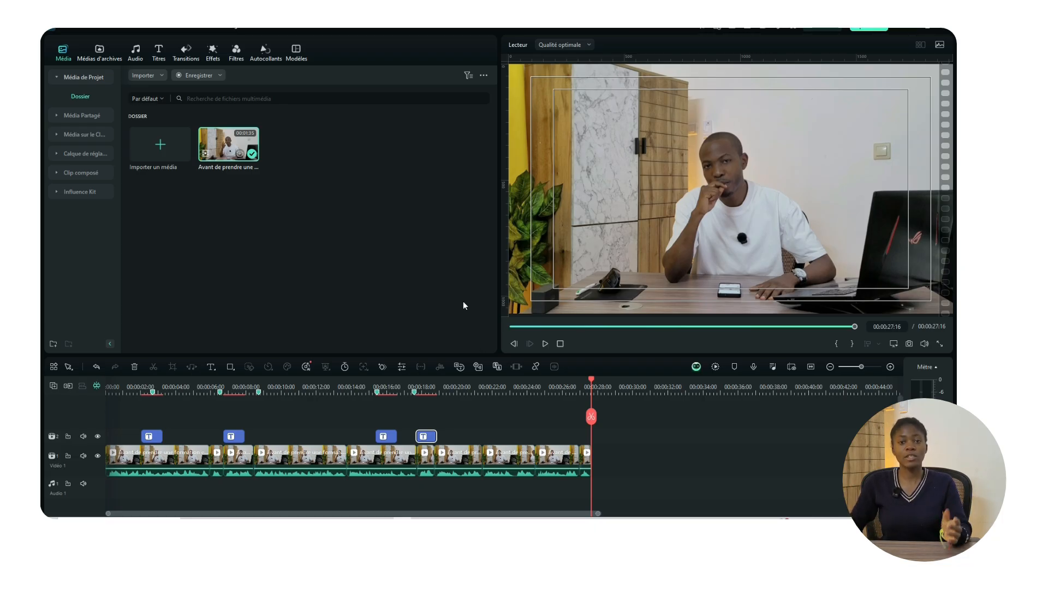
# Step: Paste a copy of the first title at the very start of the video and open it for editing
pyautogui.click(106, 387)
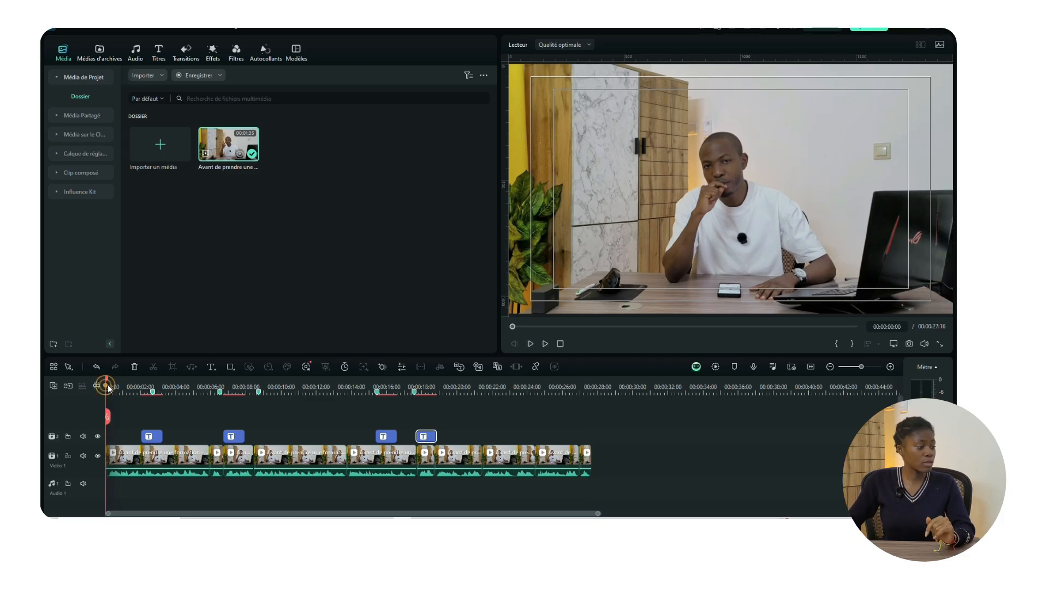
pyautogui.click(96, 387)
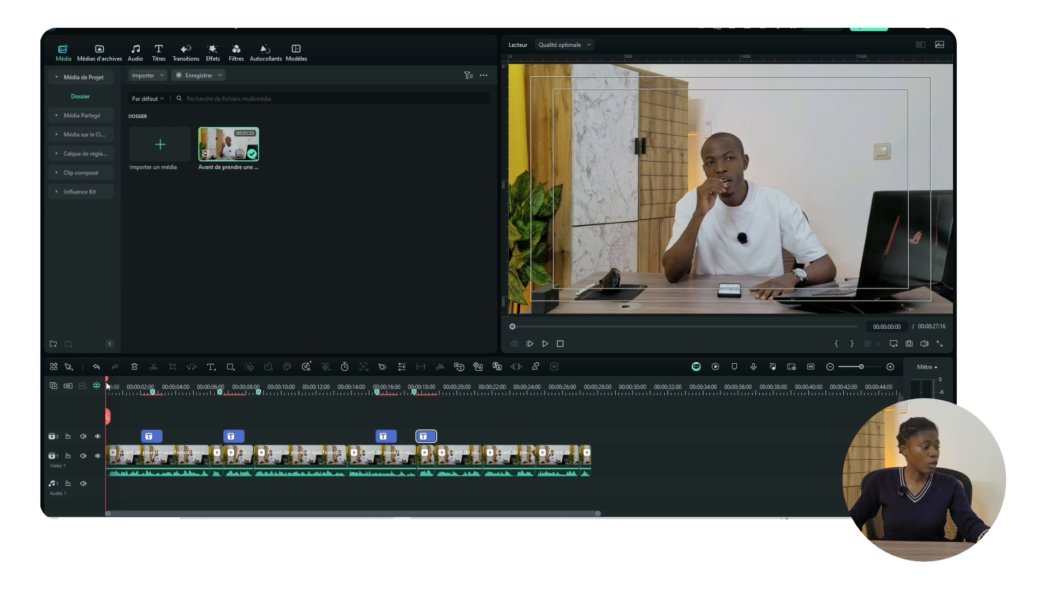
pyautogui.click(156, 438)
pyautogui.hotkey('ctrl', 'v')
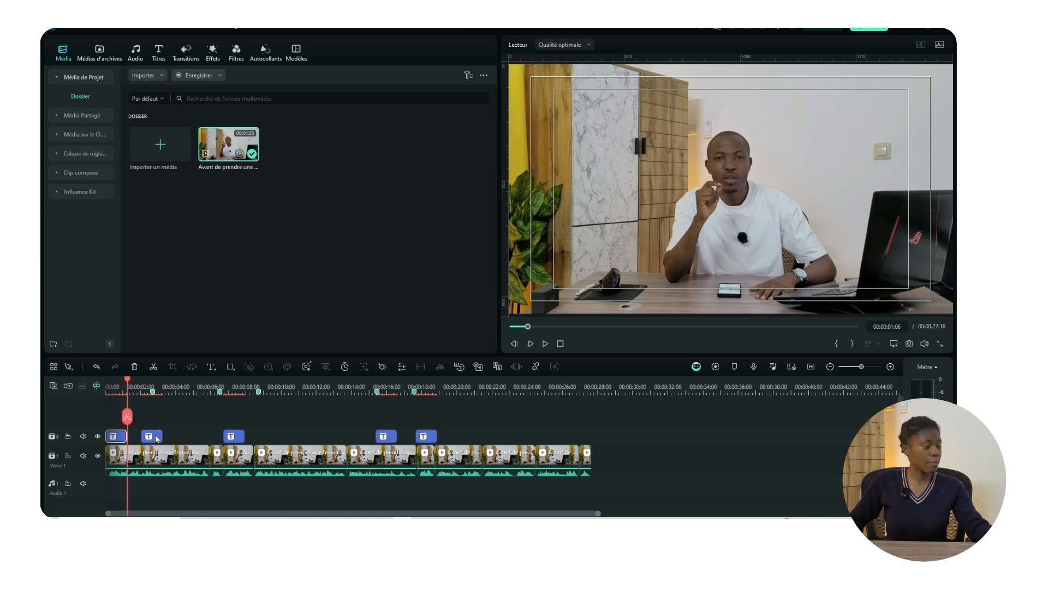
pyautogui.moveTo(121, 379); pyautogui.dragTo(113, 378)
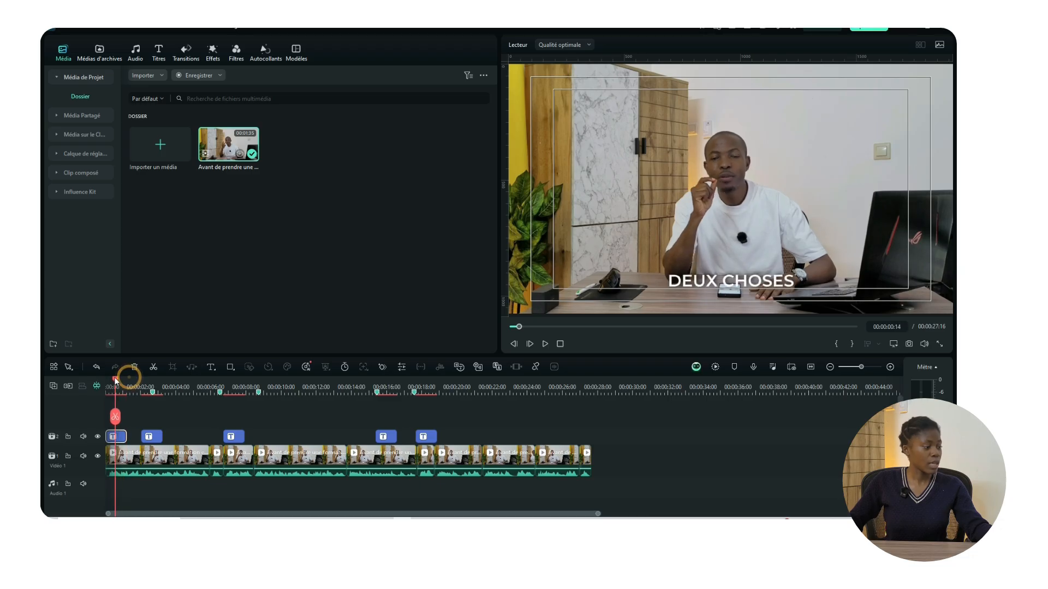
pyautogui.doubleClick(115, 437)
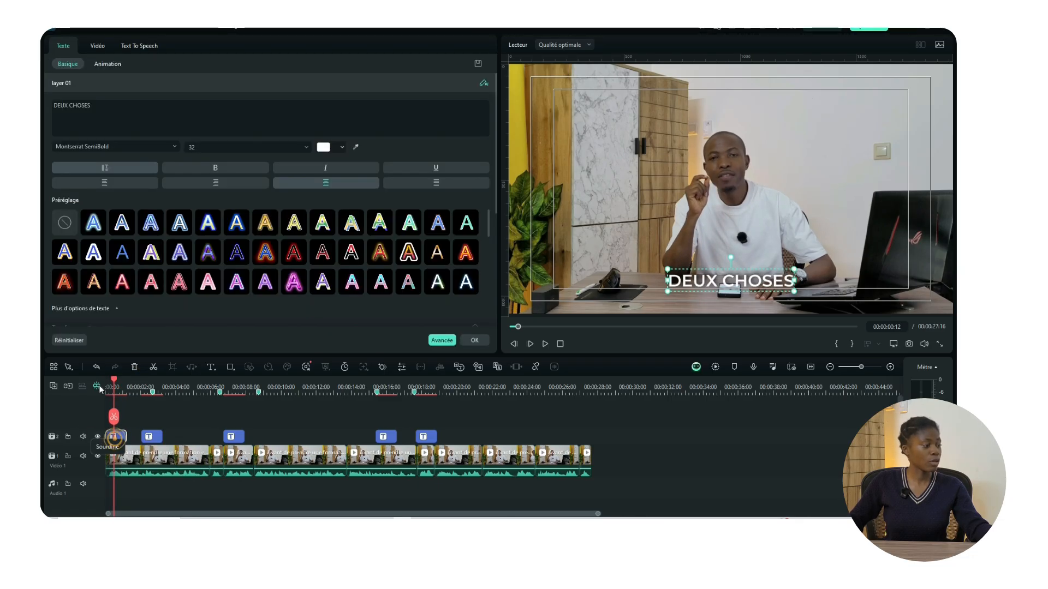
# Step: Replace the DEUX CHOSES text with the speaker's name, with RESPONSABLE IME+ on a second line
pyautogui.tripleClick(93, 105)
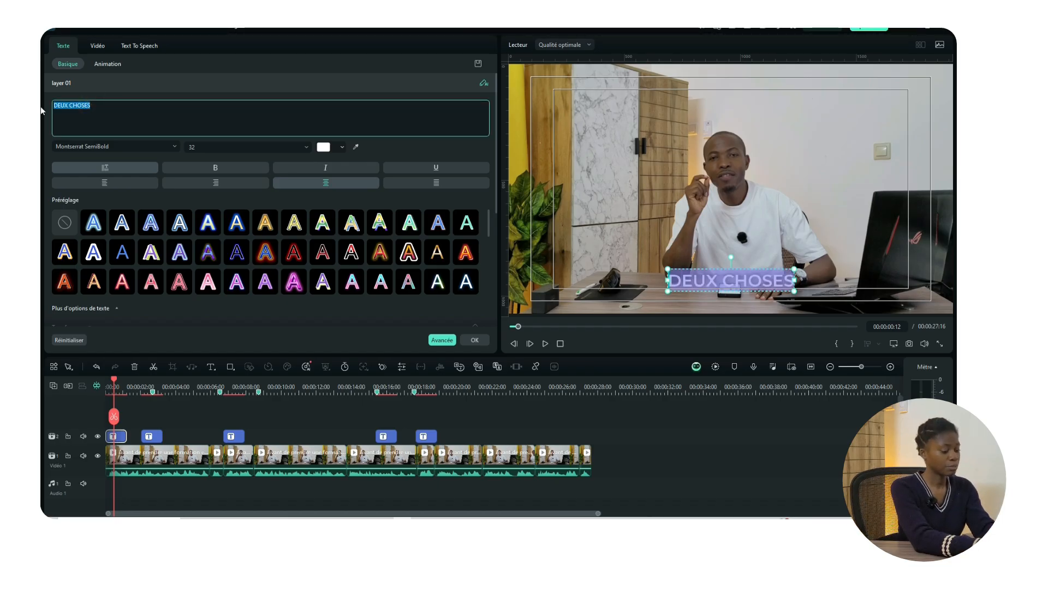
pyautogui.write('s')
pyautogui.press('BackSpace')
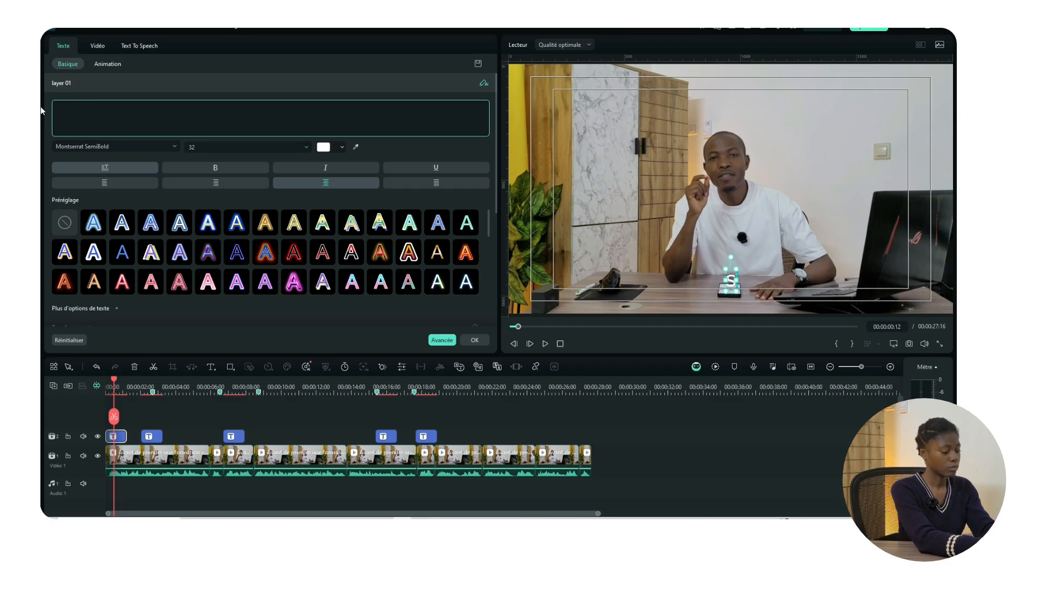
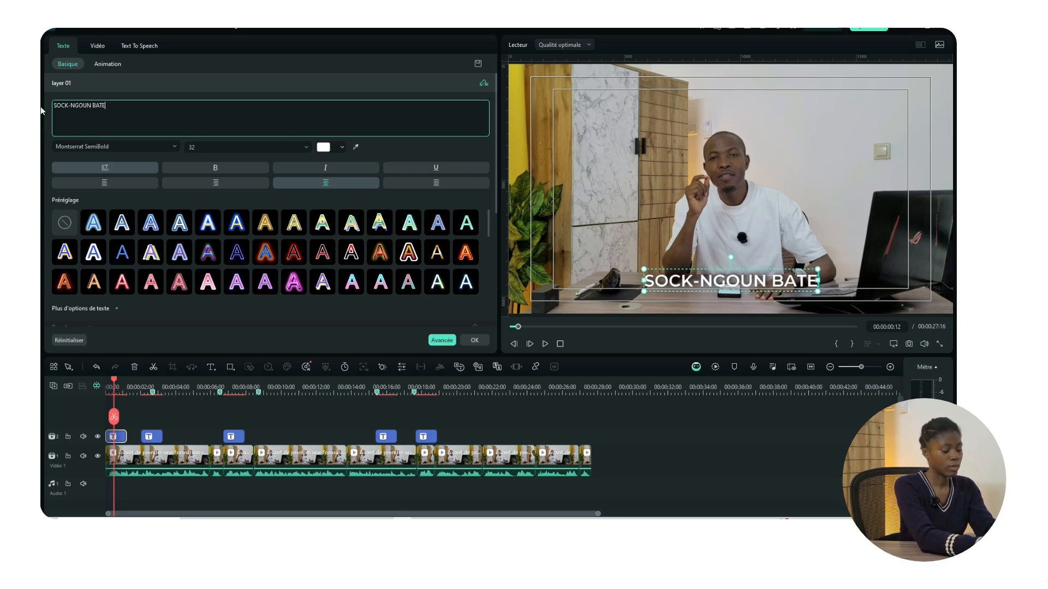
pyautogui.press('Return')
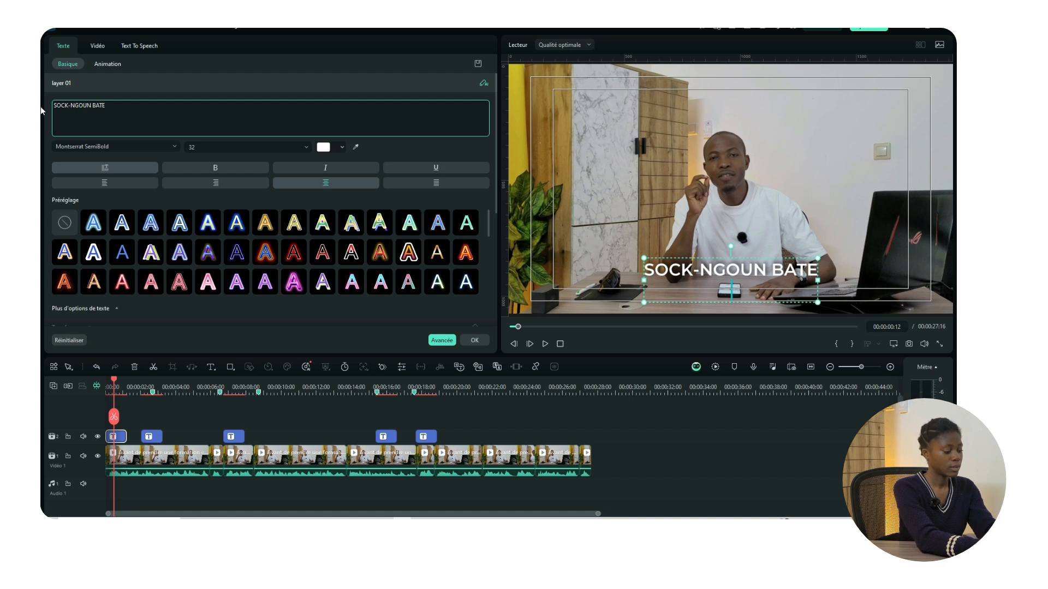
pyautogui.write('RESPONSA')
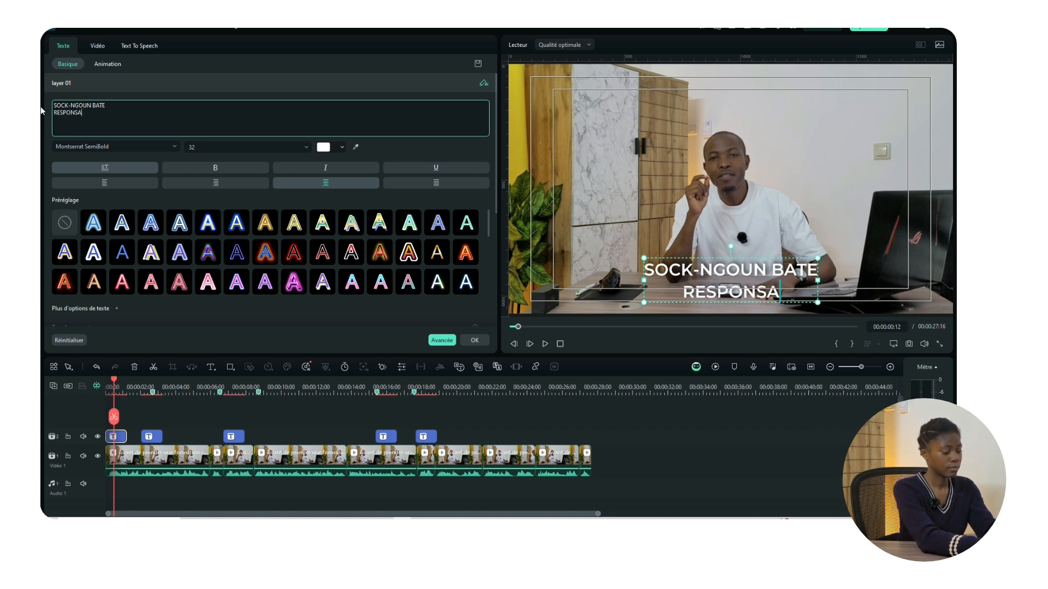
pyautogui.write('BLE')
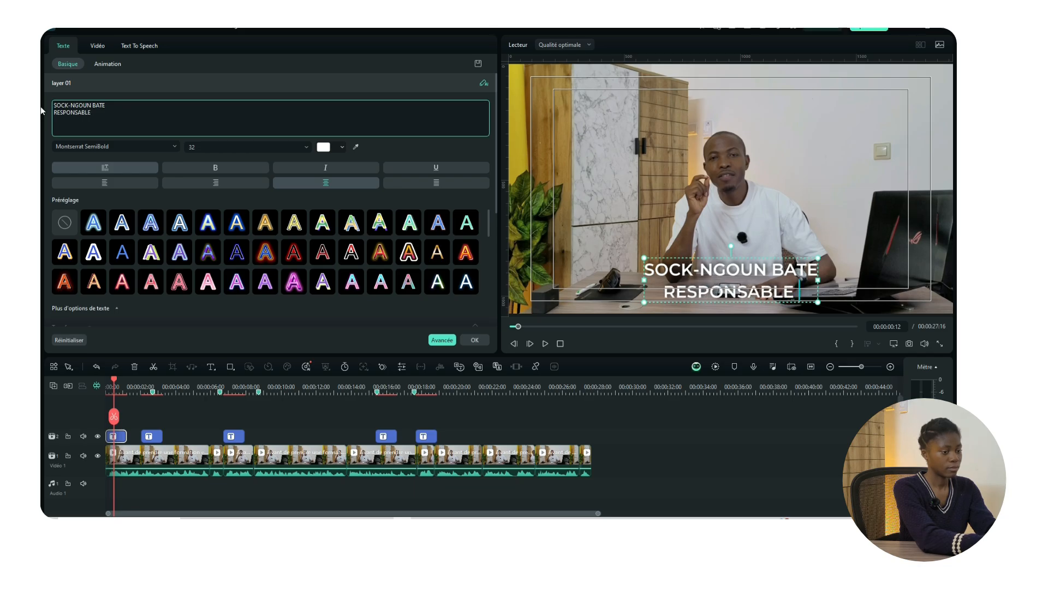
pyautogui.write(' IME+')
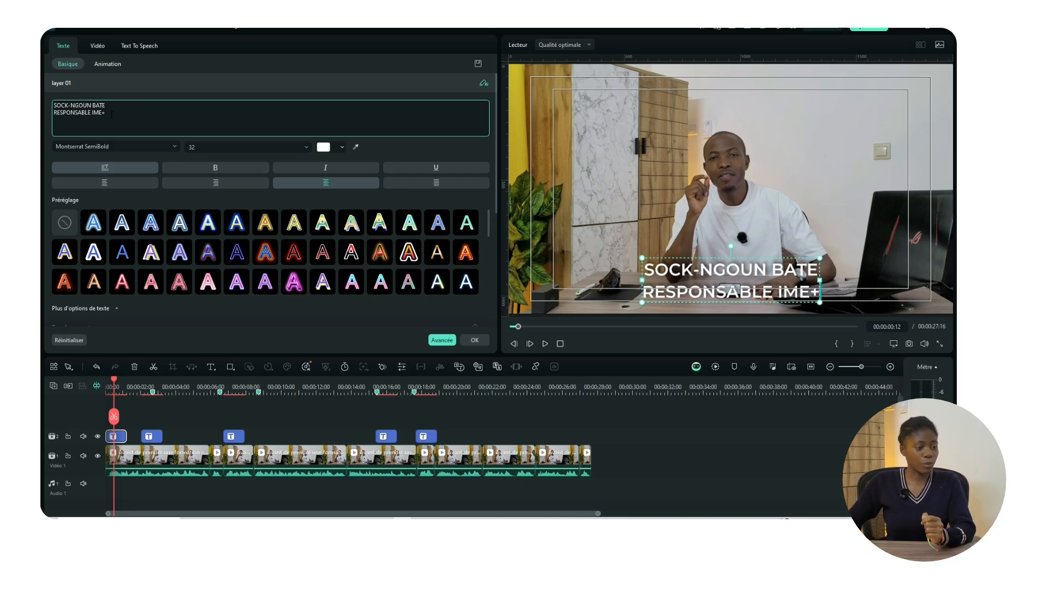
# Step: Left-align the title, set the second line to size 20 and the name line to 28
pyautogui.click(97, 183)
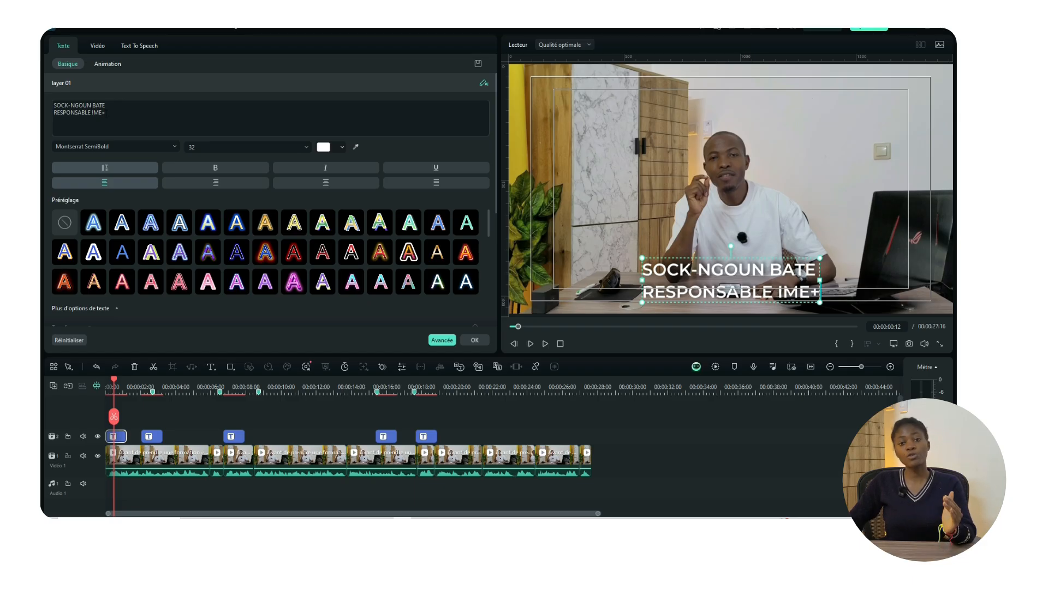
pyautogui.click(103, 112)
pyautogui.moveTo(104, 113); pyautogui.dragTo(54, 113)
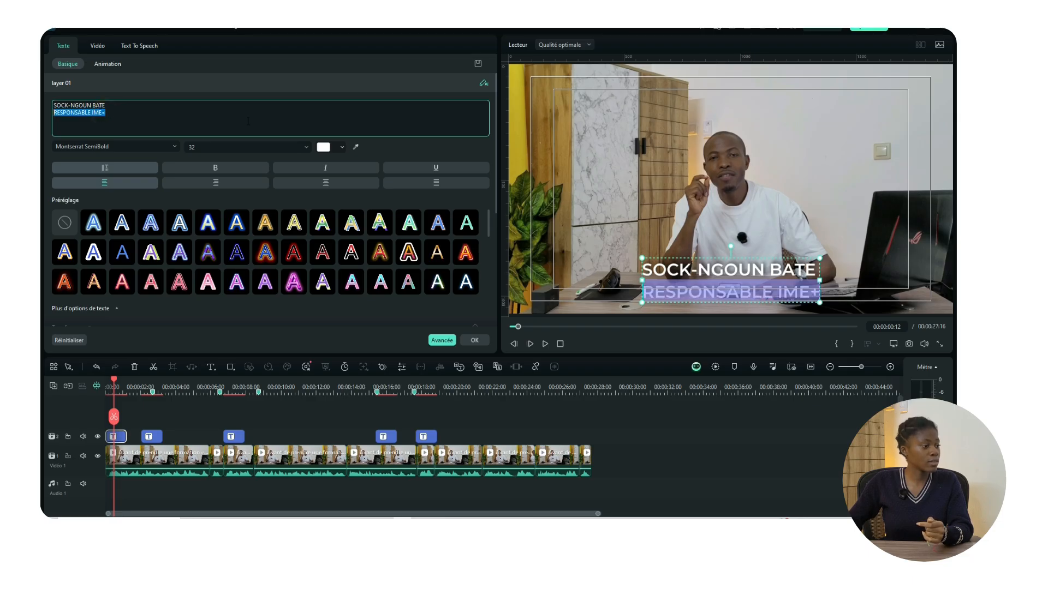
pyautogui.click(306, 146)
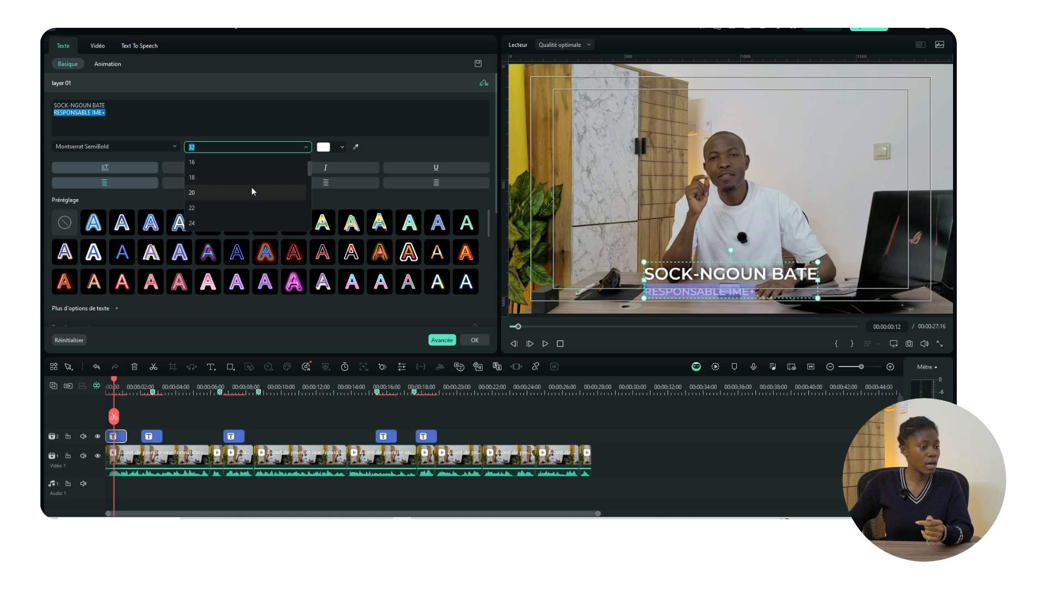
pyautogui.click(252, 188)
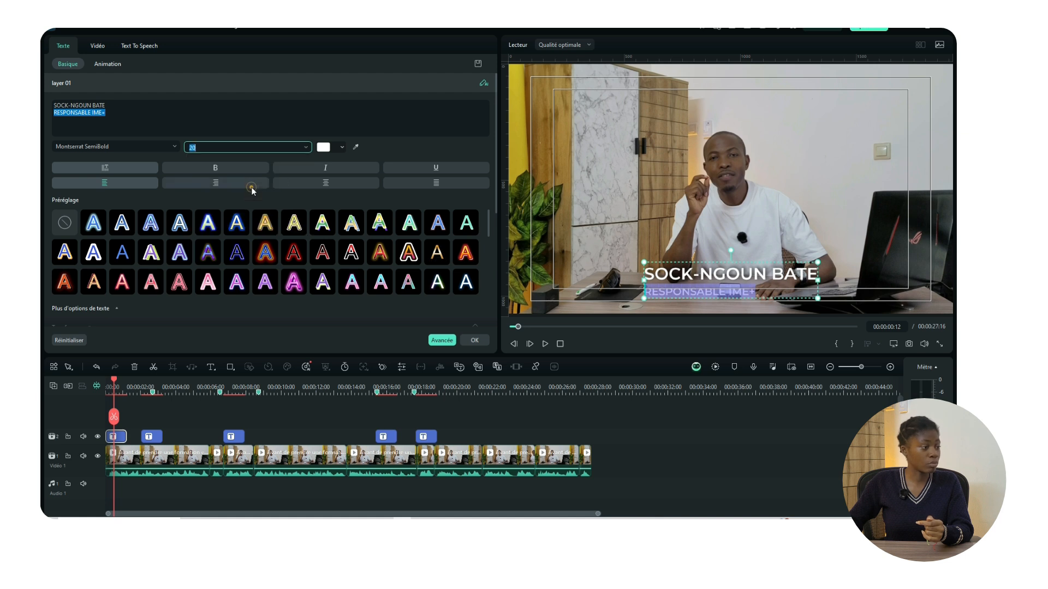
pyautogui.click(106, 105)
pyautogui.moveTo(106, 106); pyautogui.dragTo(54, 113)
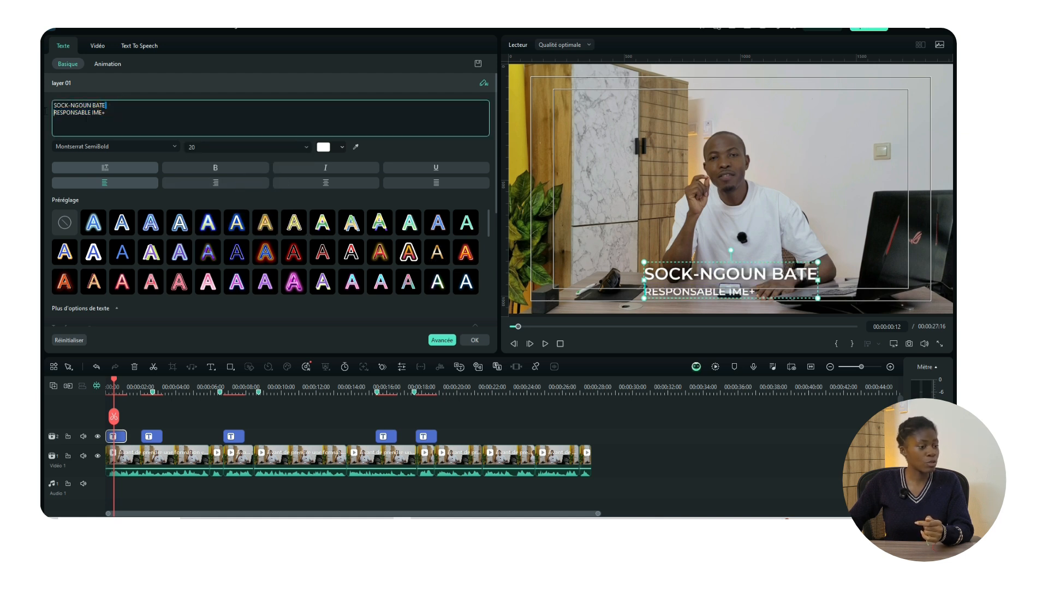
pyautogui.hotkey('shift', 'Home')
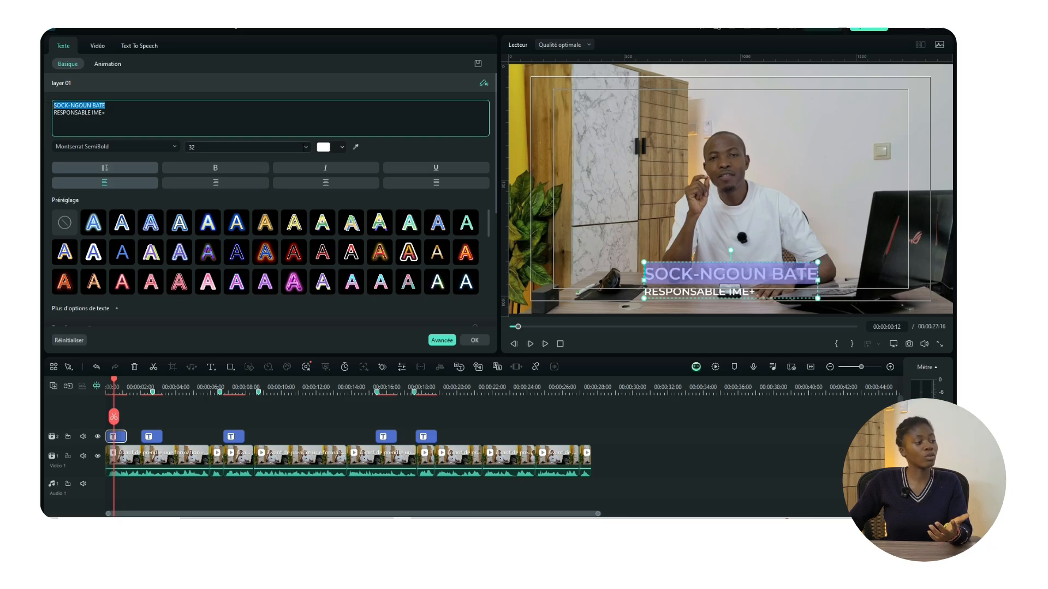
pyautogui.click(306, 147)
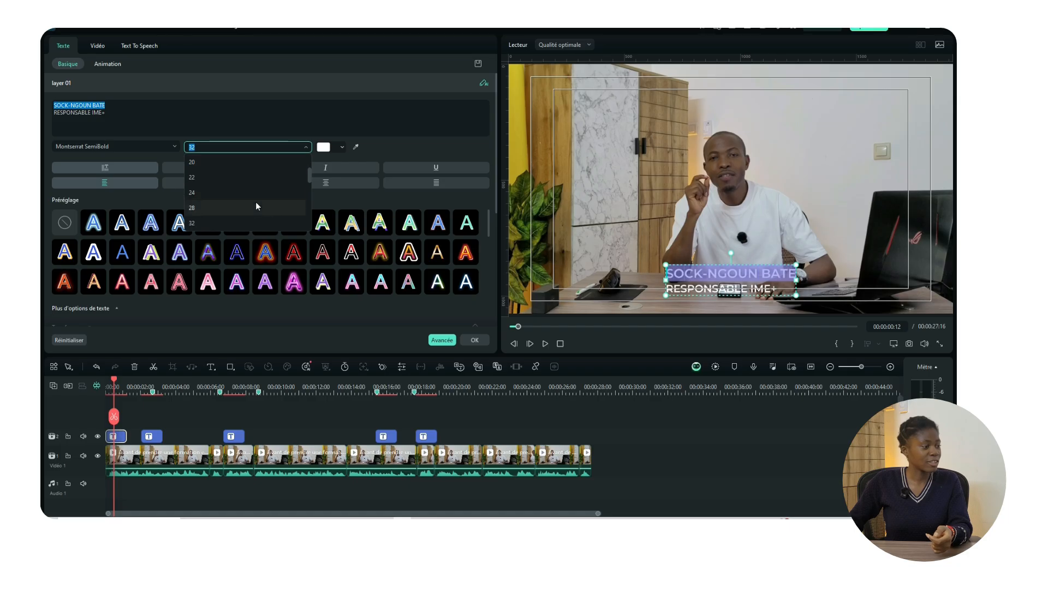
pyautogui.click(251, 207)
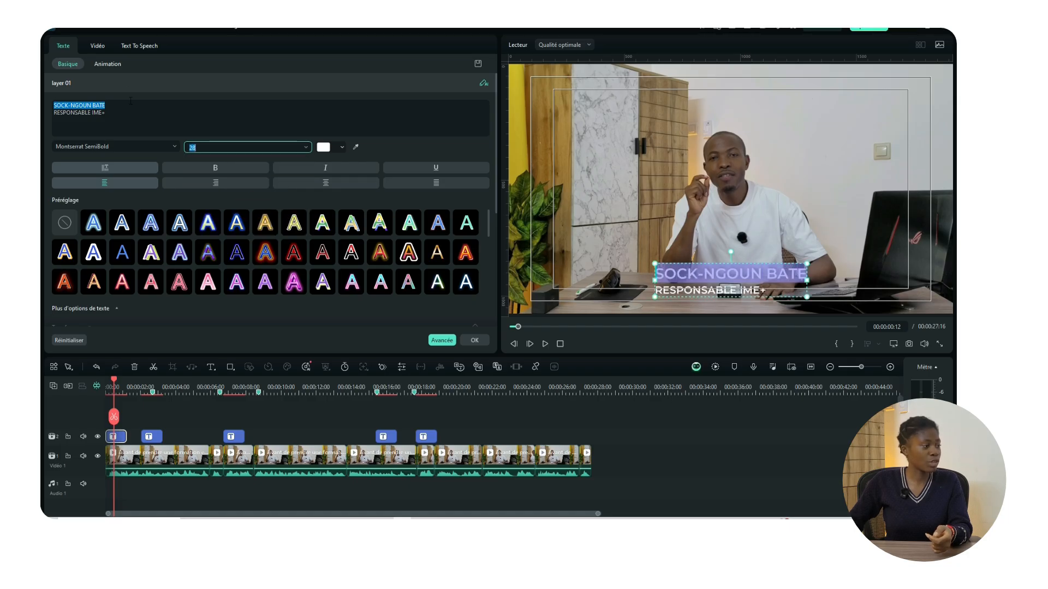
# Step: Reduce the RESPONSABLE IME+ line to font size 16
pyautogui.moveTo(103, 113); pyautogui.dragTo(48, 116)
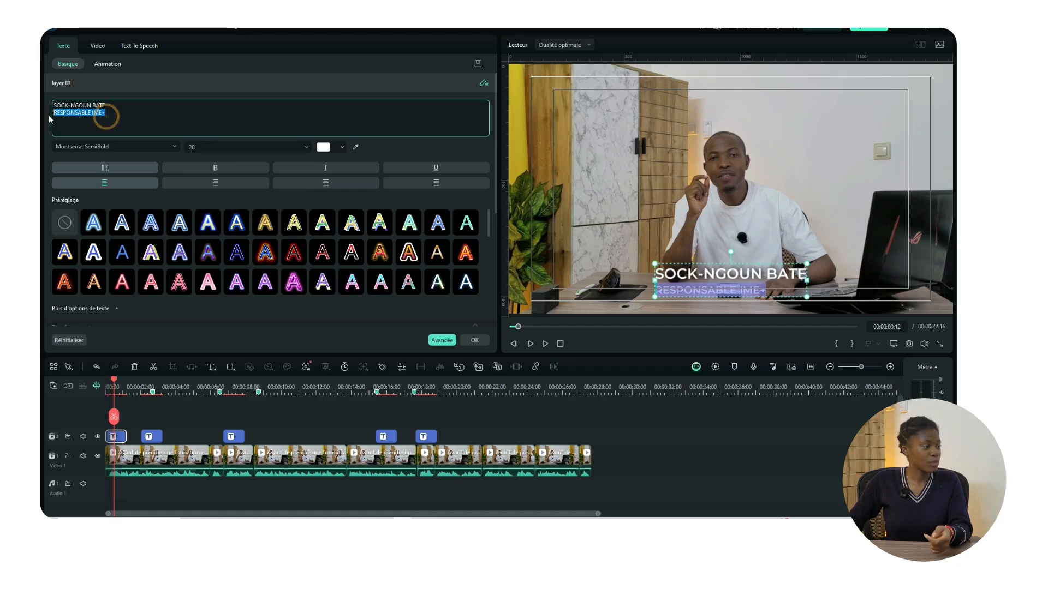
pyautogui.click(304, 146)
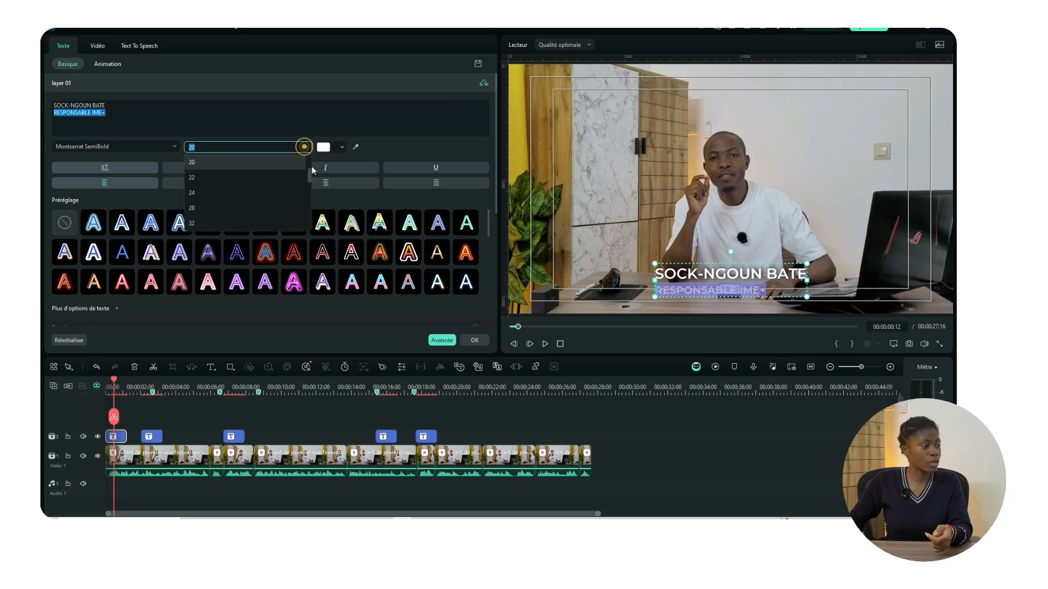
pyautogui.scroll(2, 276, 192)
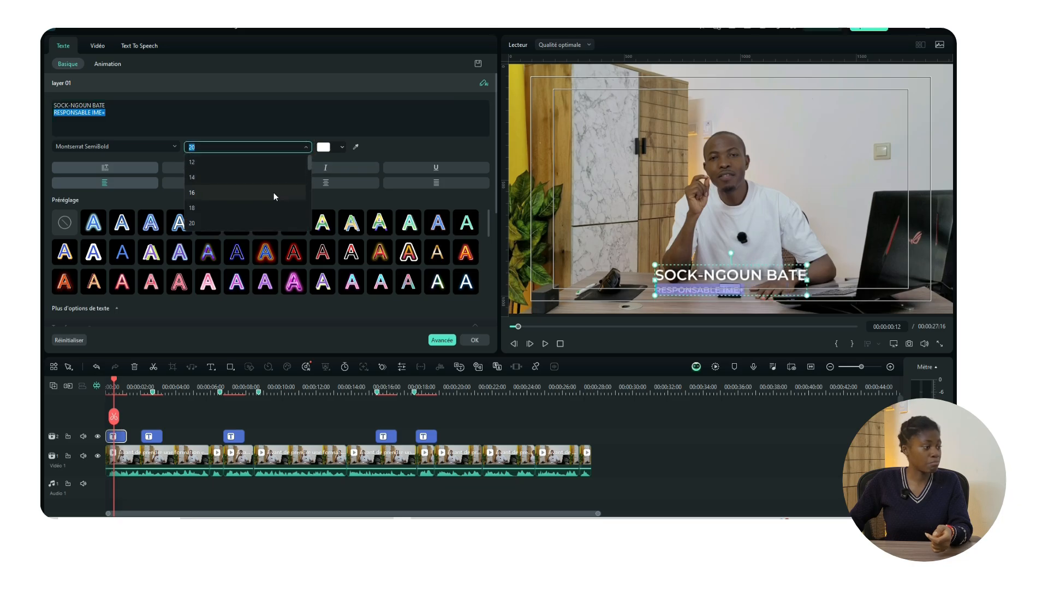
pyautogui.click(241, 191)
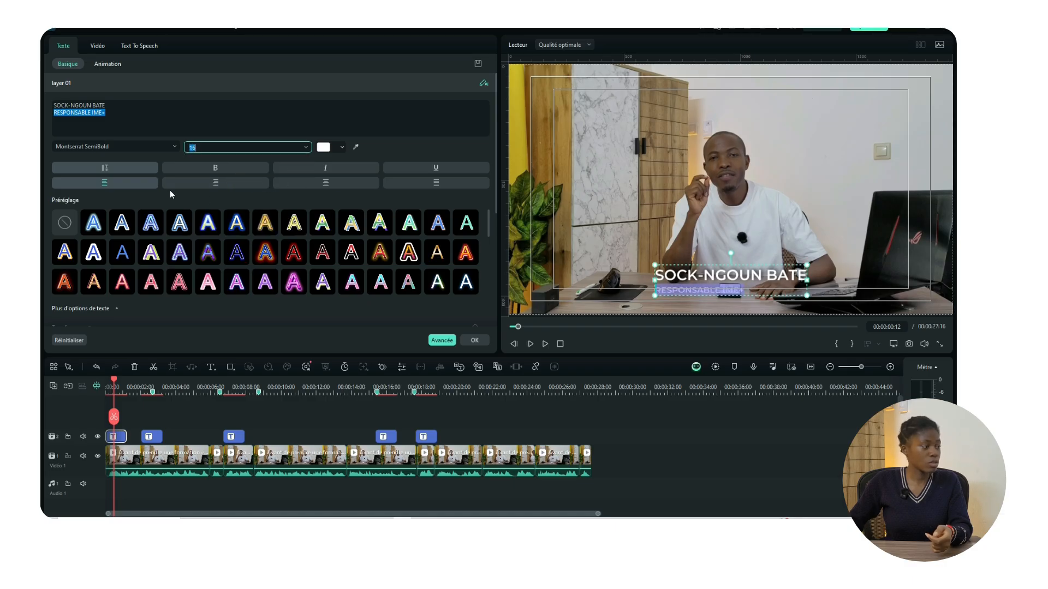
# Step: Set the name line to size 26 and move the title to the frame's lower left
pyautogui.moveTo(107, 105); pyautogui.dragTo(52, 106)
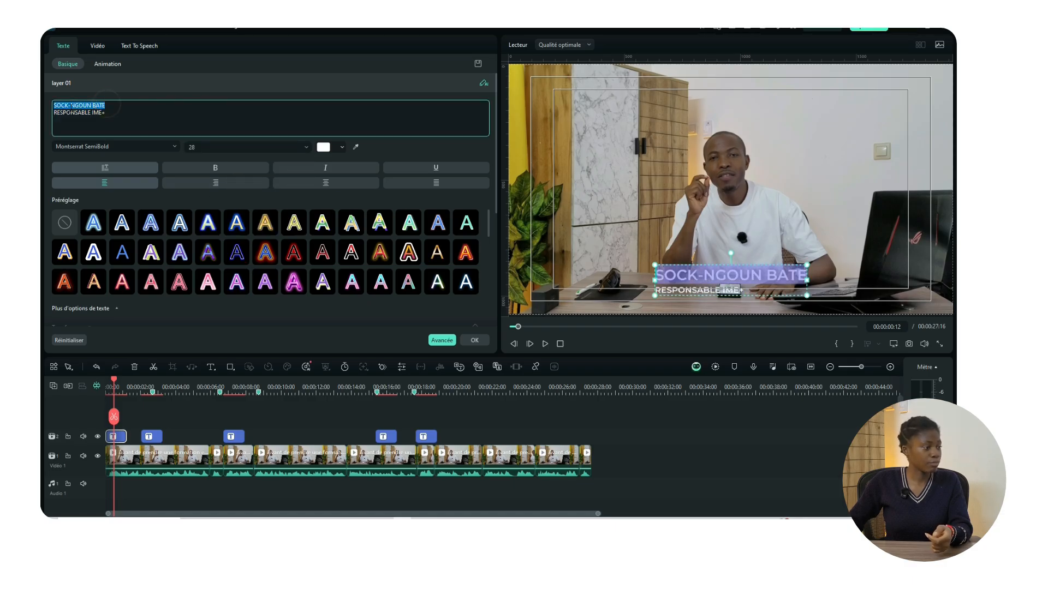
pyautogui.click(304, 152)
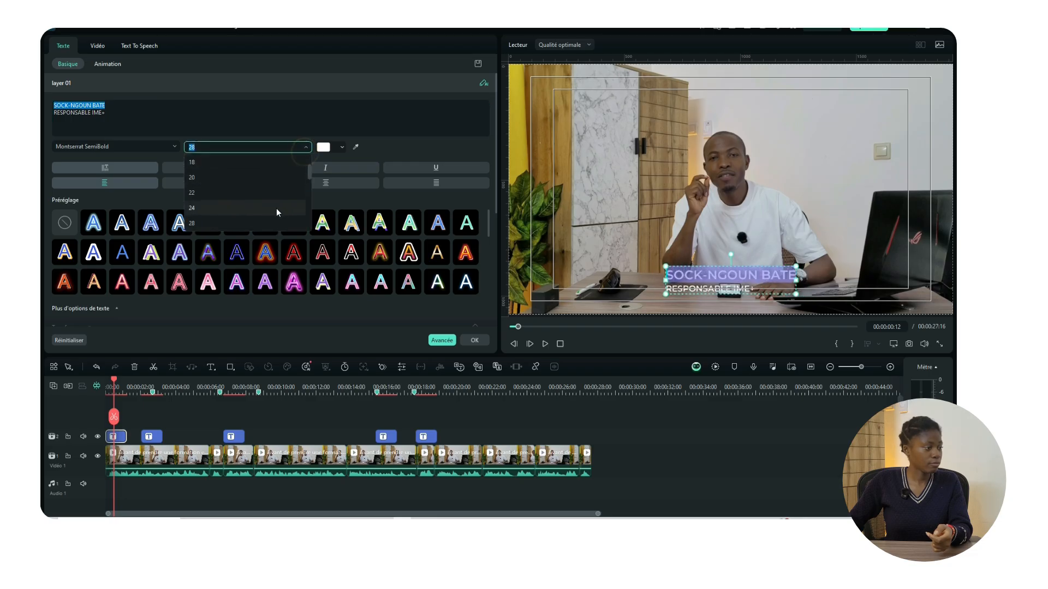
pyautogui.click(249, 147)
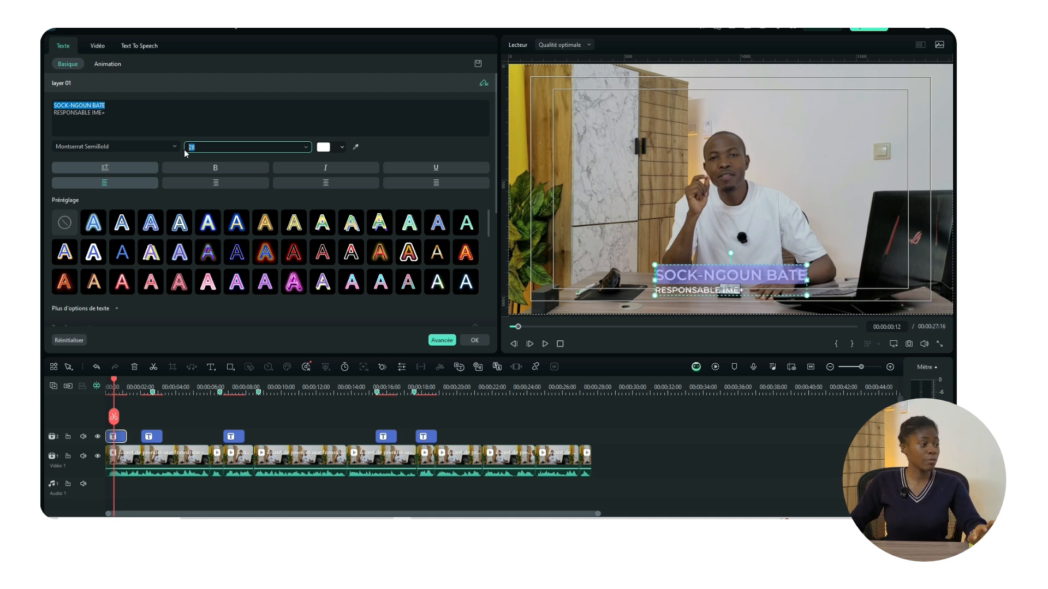
pyautogui.write('26')
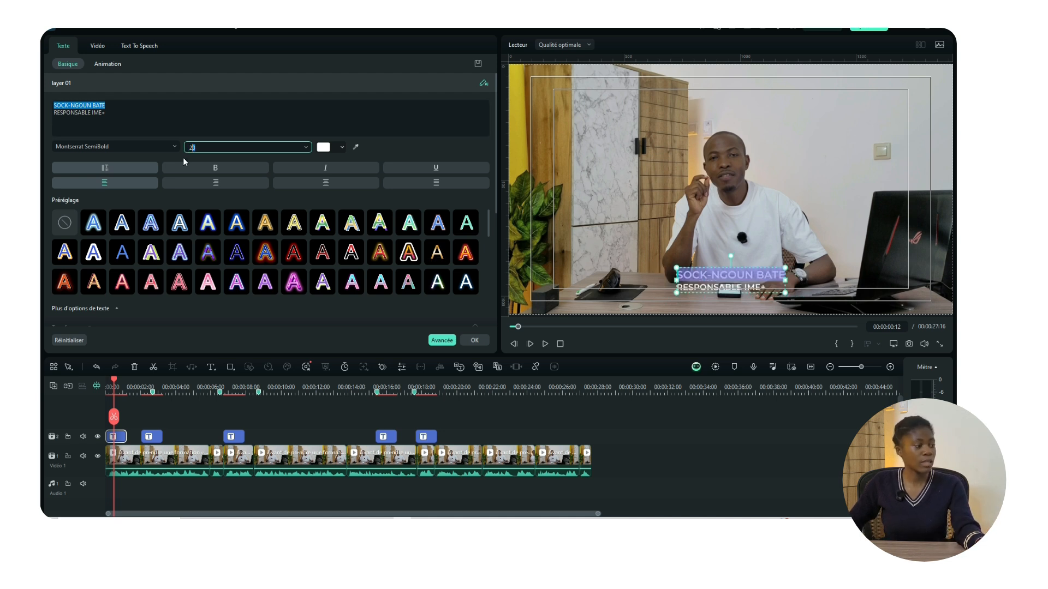
pyautogui.press('BackSpace')
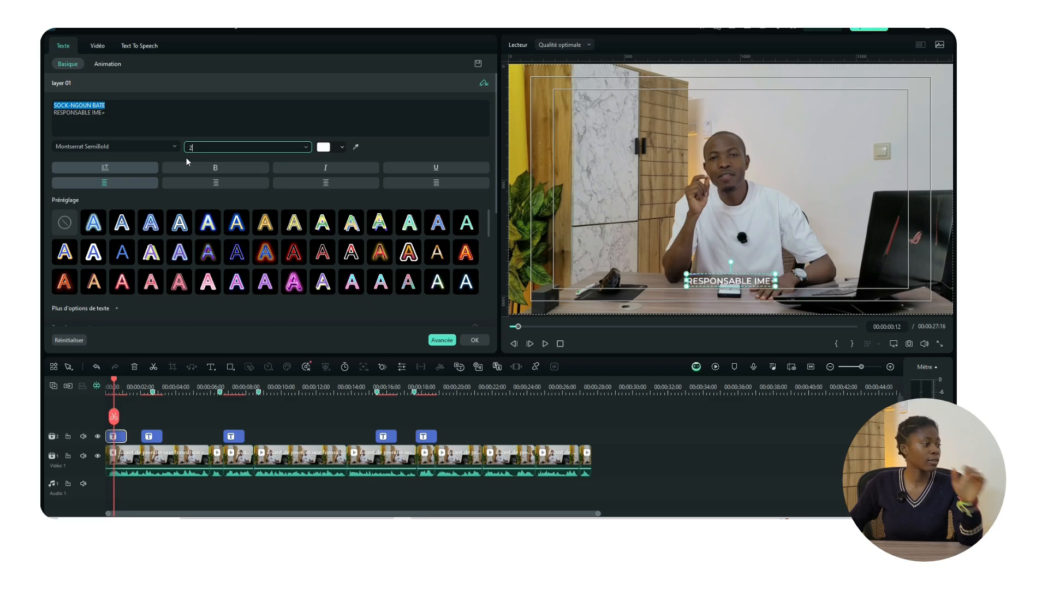
pyautogui.write('6')
pyautogui.press('Return')
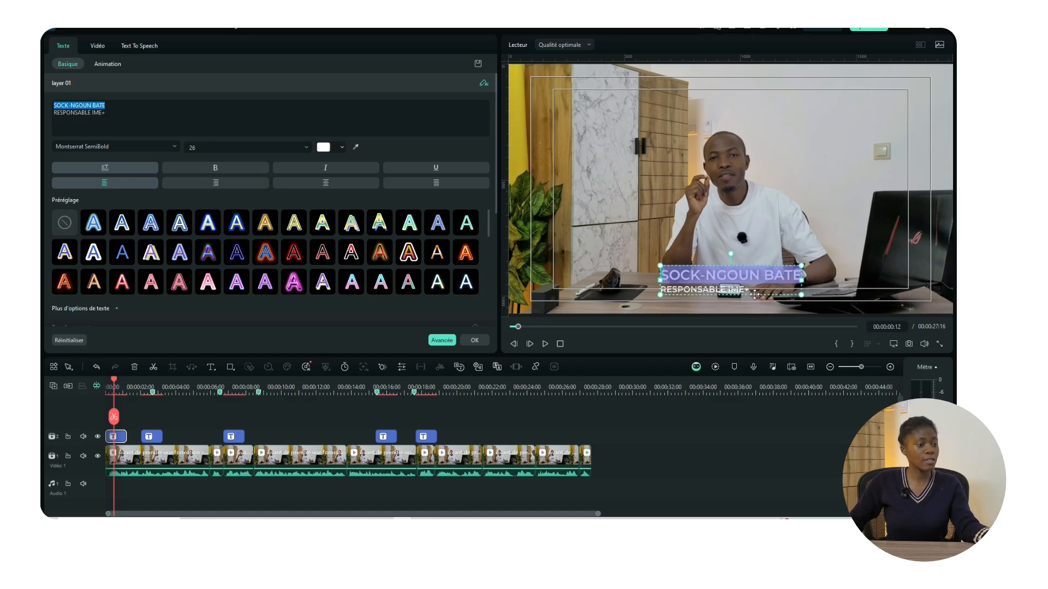
pyautogui.moveTo(755, 295); pyautogui.dragTo(645, 288)
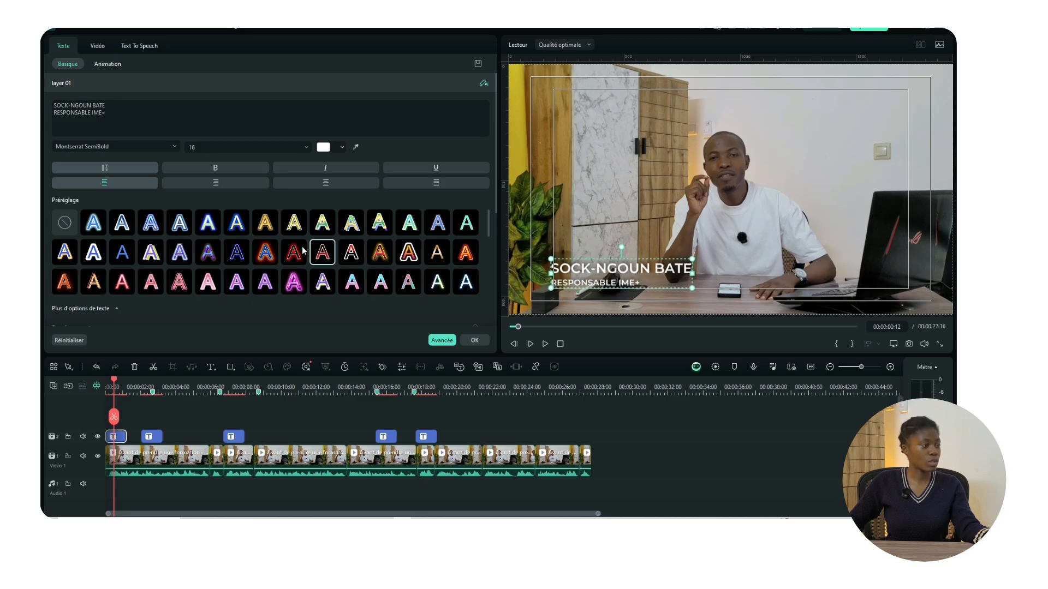
# Step: Colour the RESPONSABLE IME+ line yellow-green
pyautogui.moveTo(111, 113); pyautogui.dragTo(53, 112)
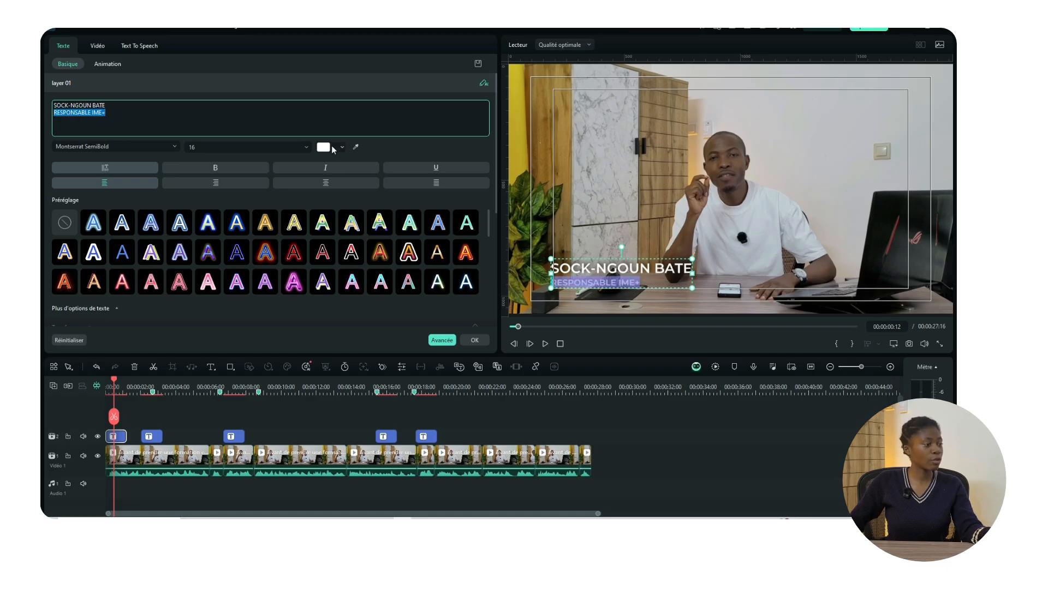
pyautogui.click(343, 147)
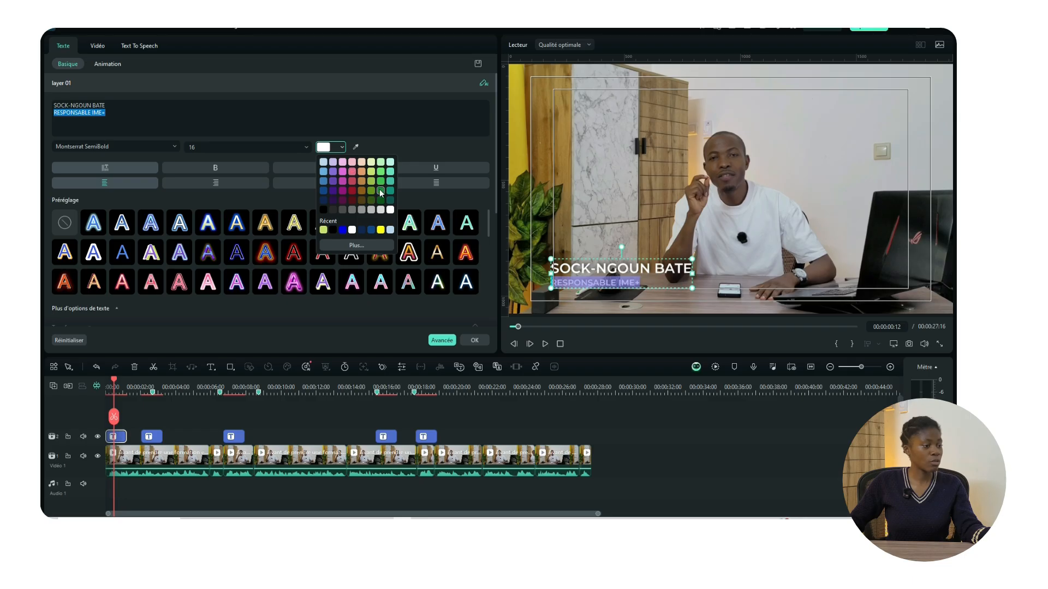
pyautogui.click(371, 172)
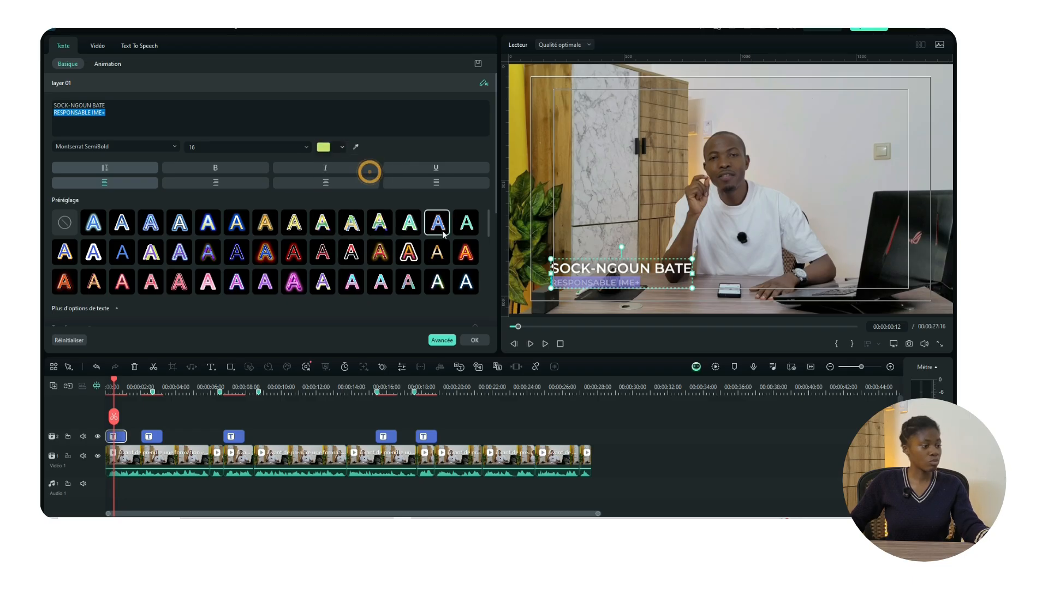
# Step: Reselect the title and open its advanced text styling settings
pyautogui.click(738, 275)
pyautogui.click(551, 281)
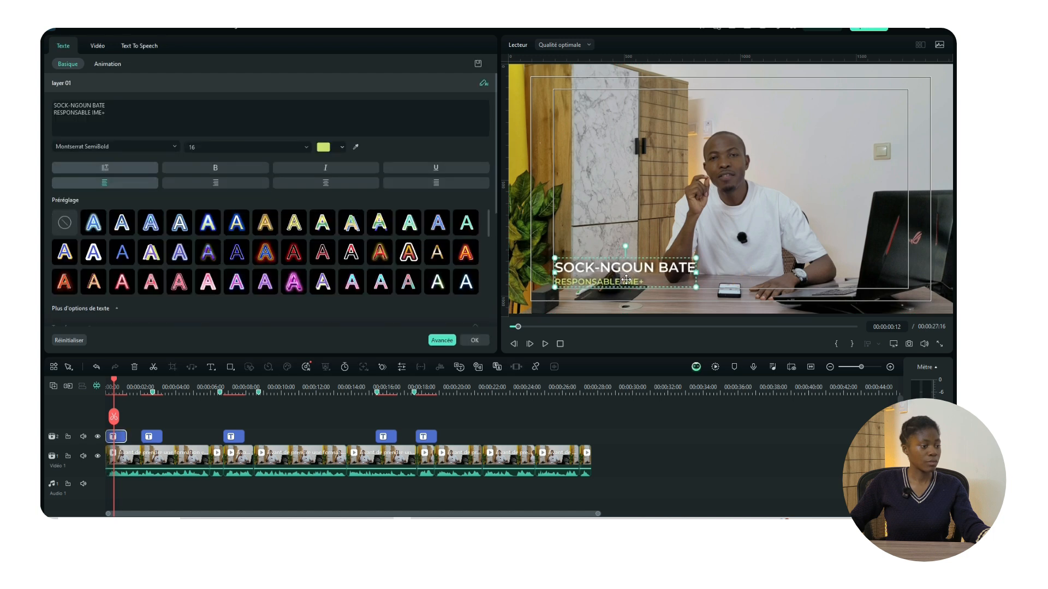
pyautogui.click(447, 342)
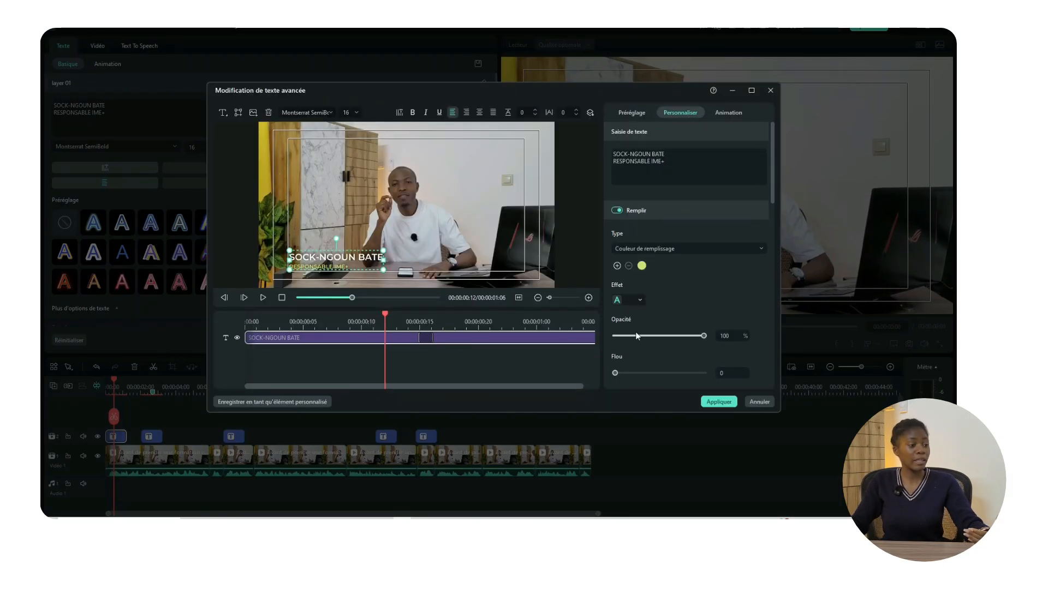
# Step: Enable the Arrière plan background with an orange fill and apply the styling
pyautogui.scroll(-6, 726, 313)
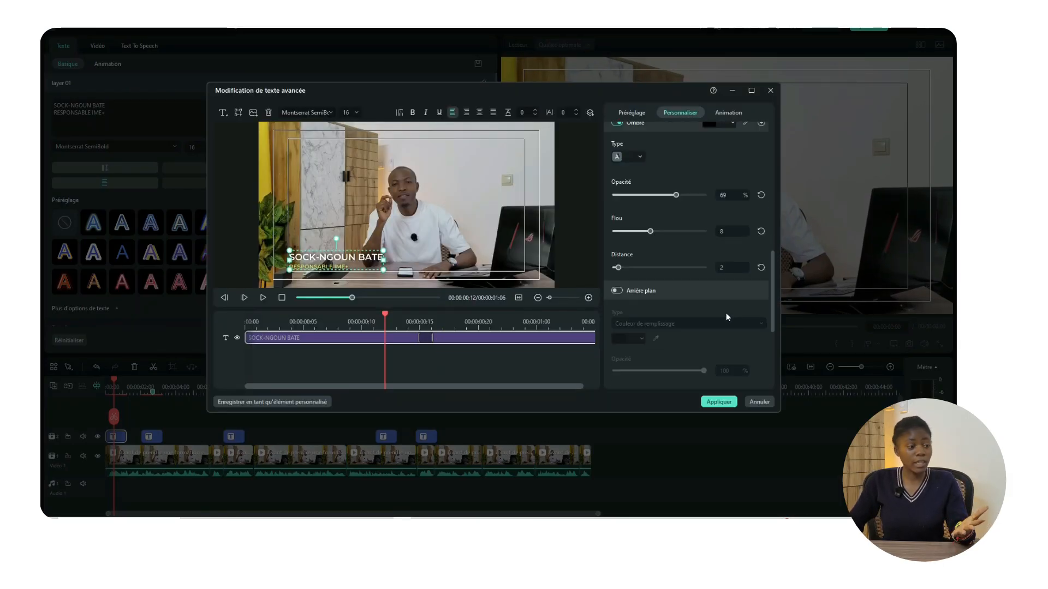
pyautogui.scroll(-2, 726, 317)
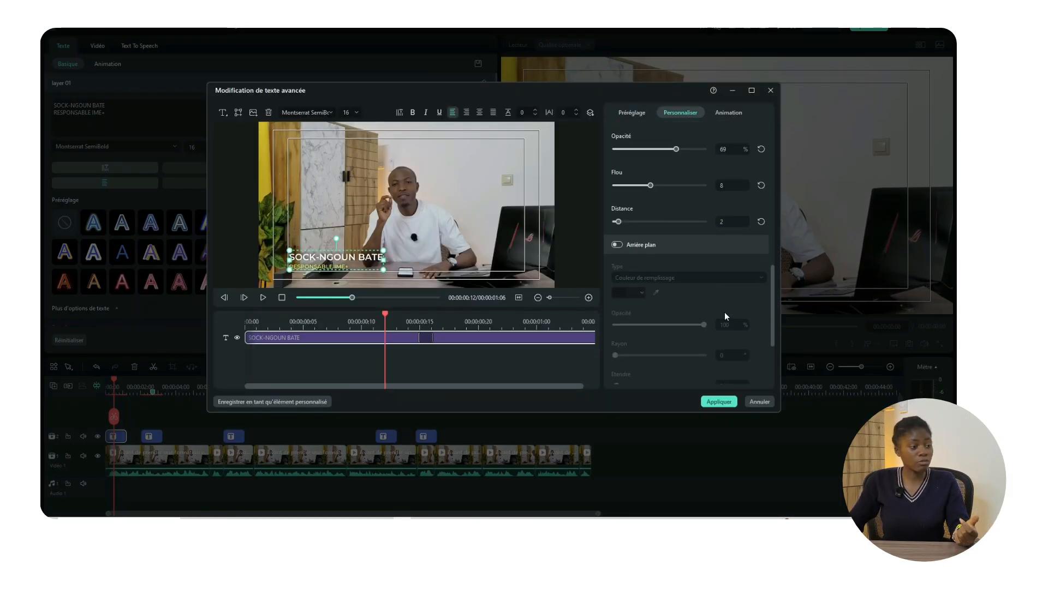
pyautogui.click(618, 245)
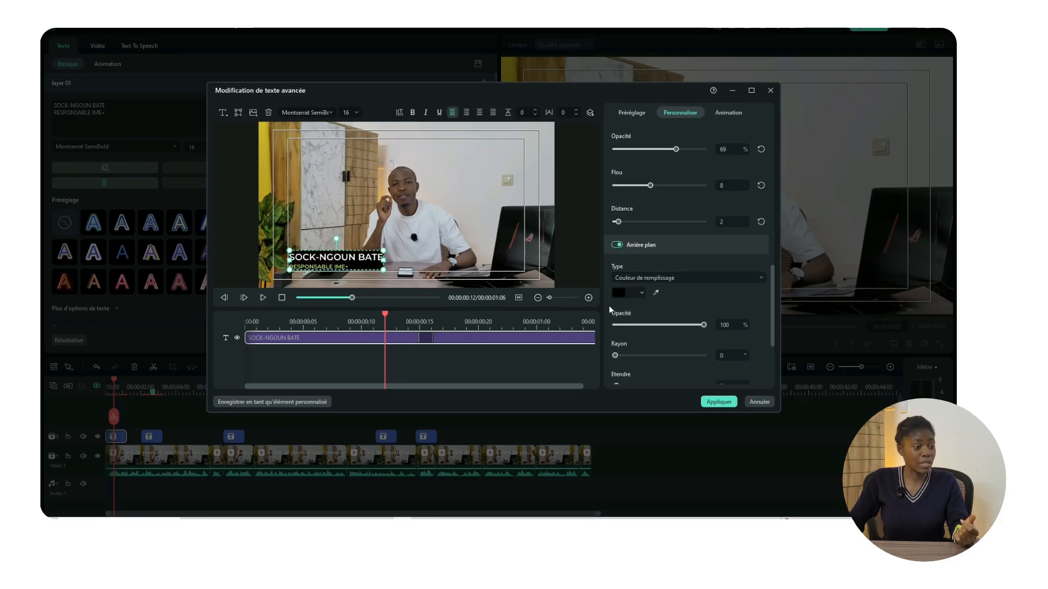
pyautogui.scroll(-2, 666, 286)
pyautogui.click(640, 245)
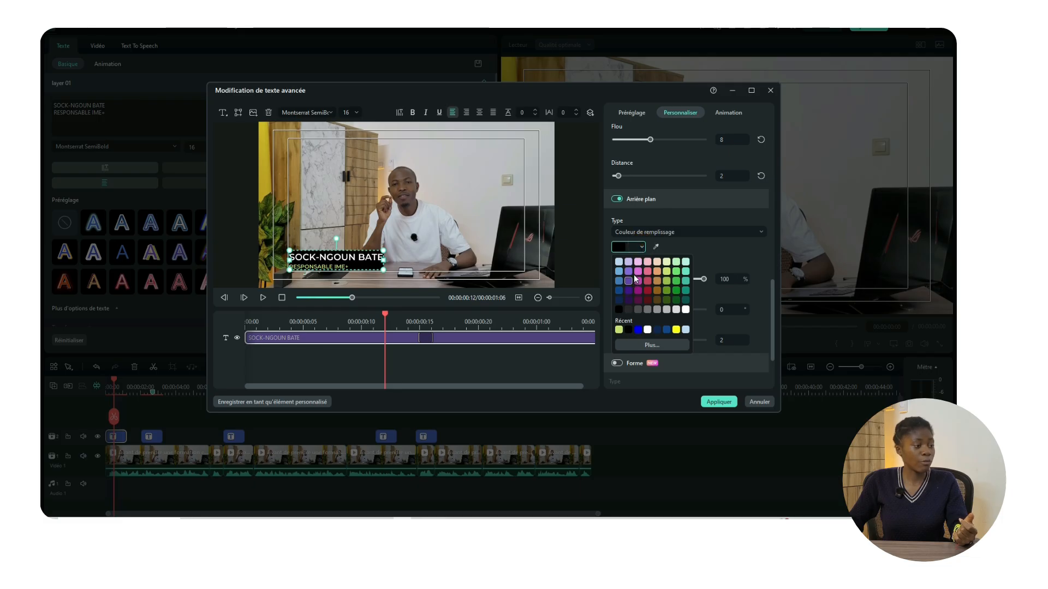
pyautogui.click(637, 271)
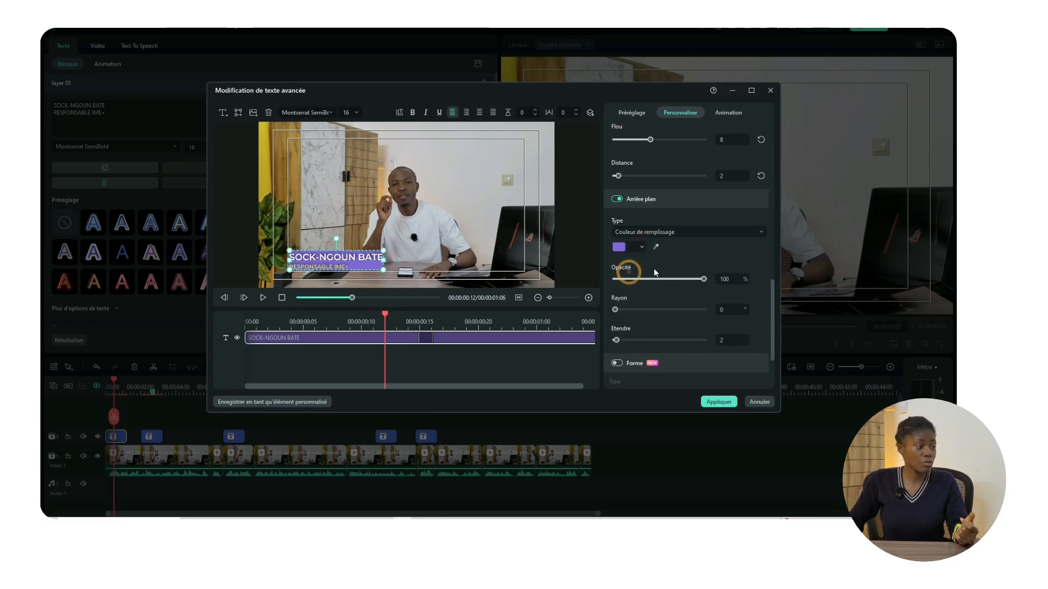
pyautogui.click(640, 247)
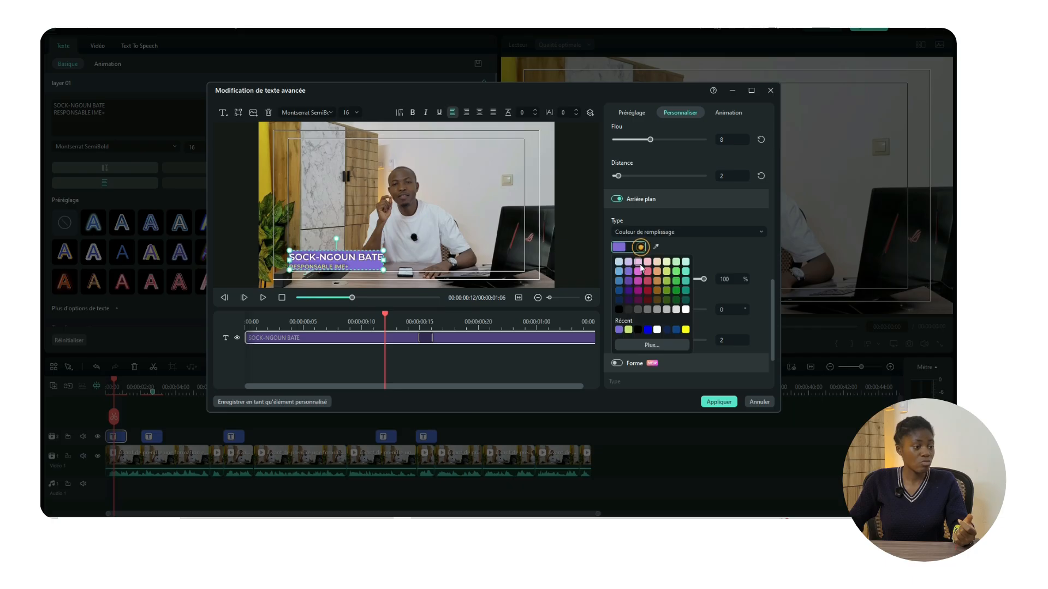
pyautogui.click(657, 280)
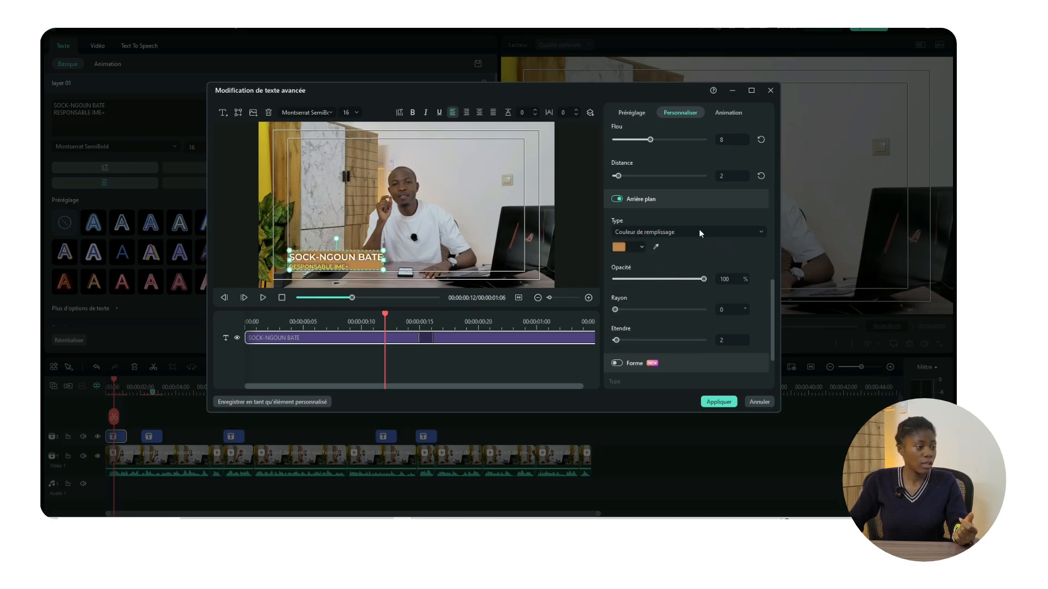
pyautogui.click(721, 401)
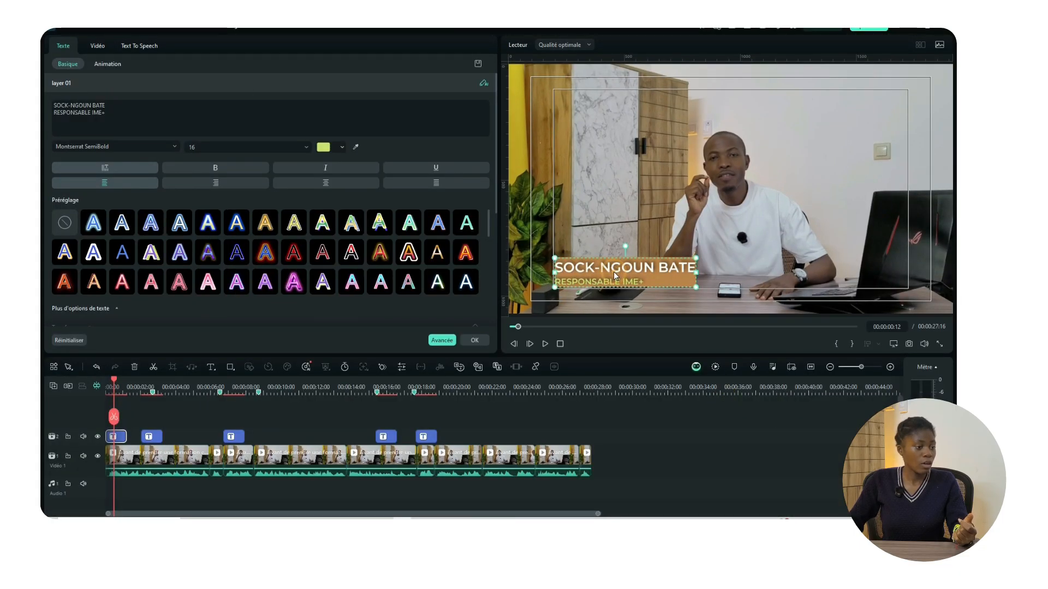
# Step: Nudge the title box slightly and centre-align RESPONSABLE IME+ under the name
pyautogui.moveTo(613, 270); pyautogui.dragTo(617, 270)
pyautogui.moveTo(617, 271); pyautogui.dragTo(615, 271)
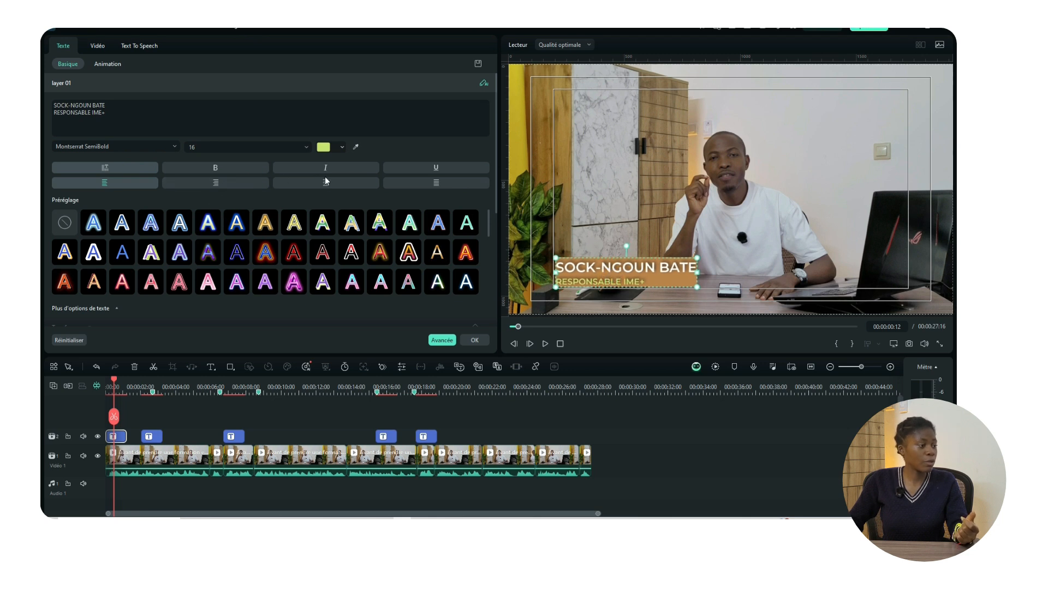
pyautogui.click(326, 181)
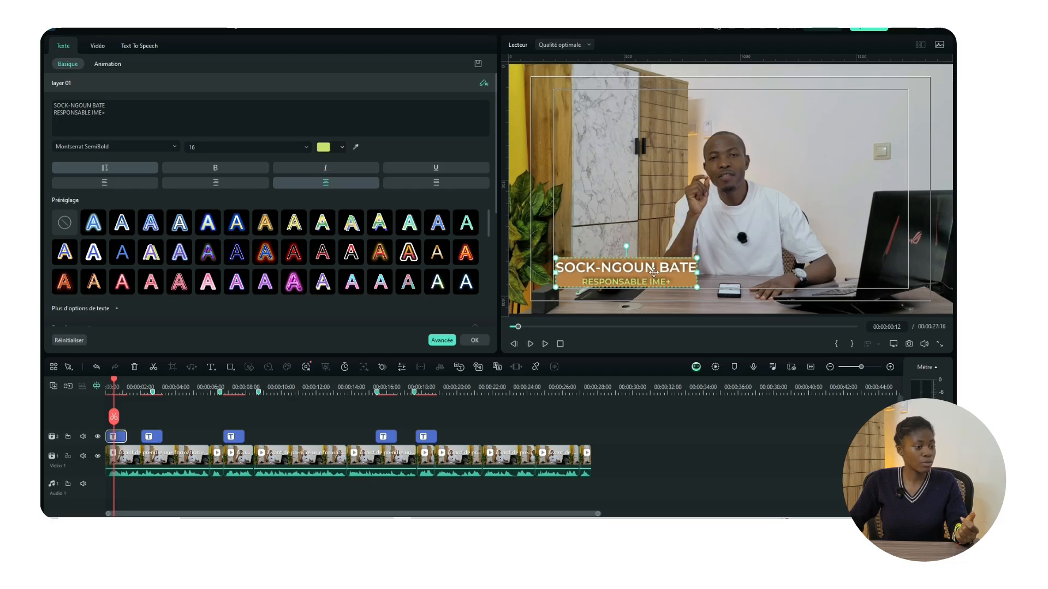
# Step: Play the start of the video to review the orange name title
pyautogui.click(716, 306)
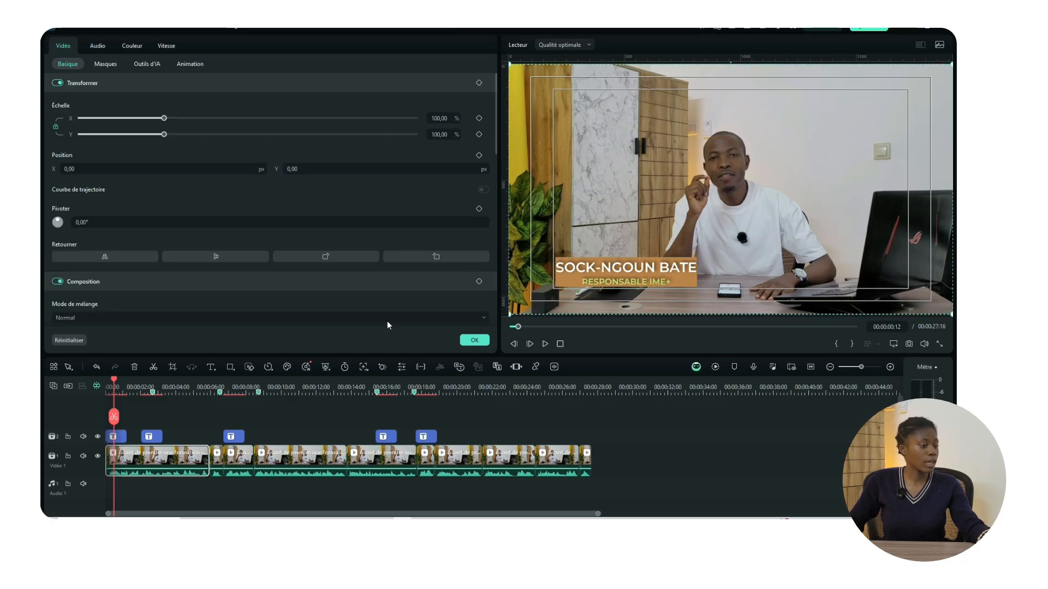
pyautogui.moveTo(113, 381); pyautogui.dragTo(94, 384)
pyautogui.press('space')
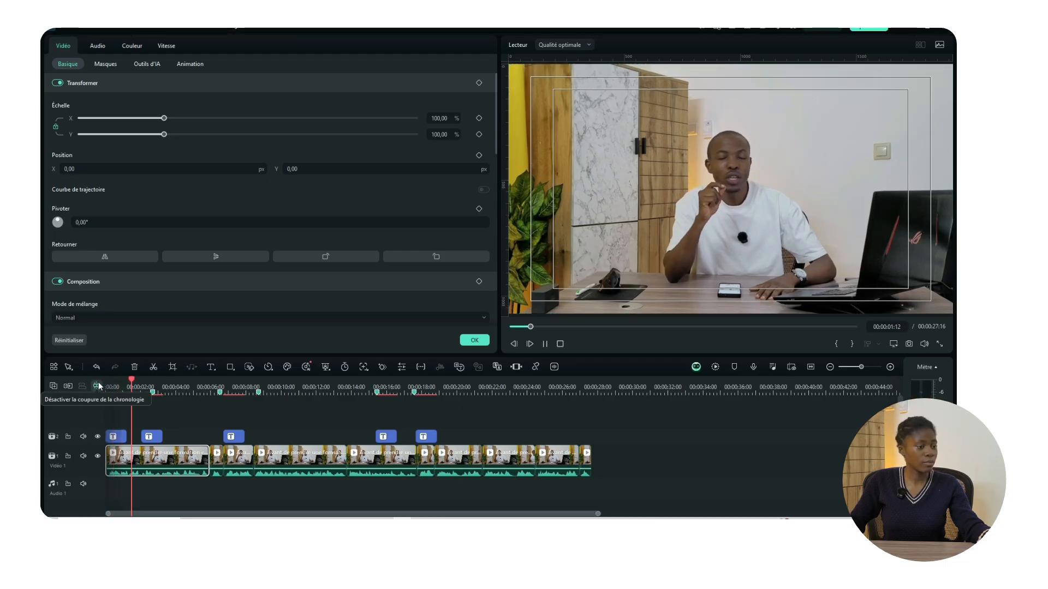
pyautogui.press('space')
pyautogui.click(117, 435)
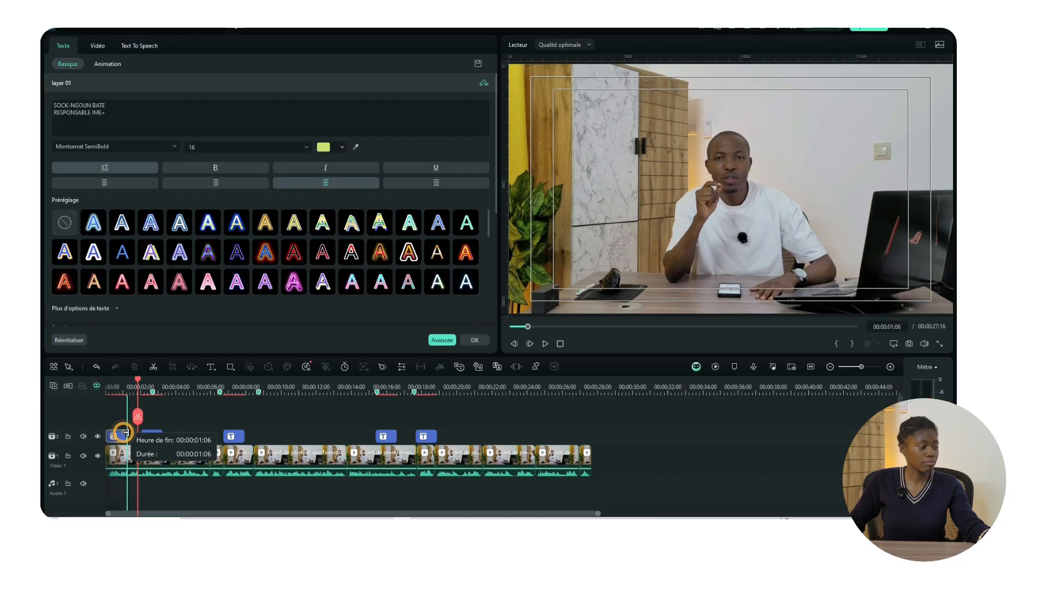
pyautogui.moveTo(133, 387); pyautogui.dragTo(109, 387)
pyautogui.press('space')
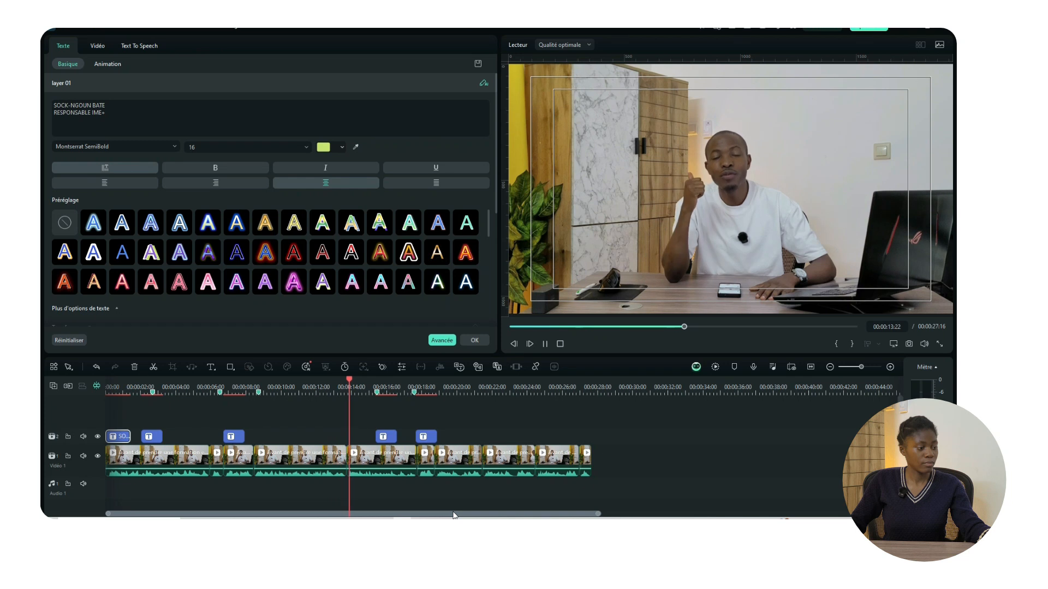
# Step: Stop playback at the GAGNE DE L'ARGENT caption and show the title's Animation options
pyautogui.press('space')
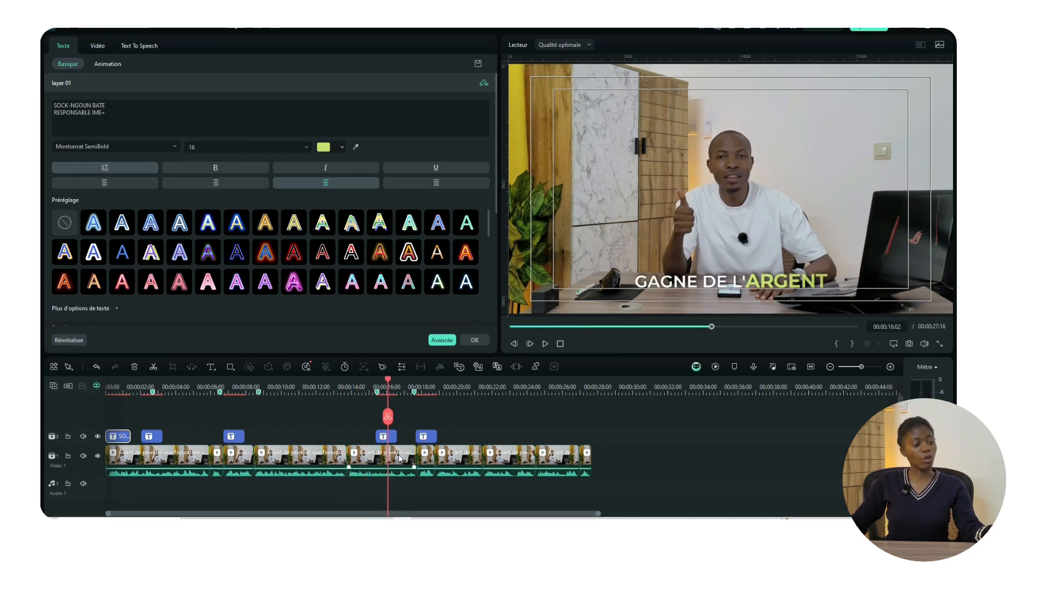
pyautogui.click(108, 63)
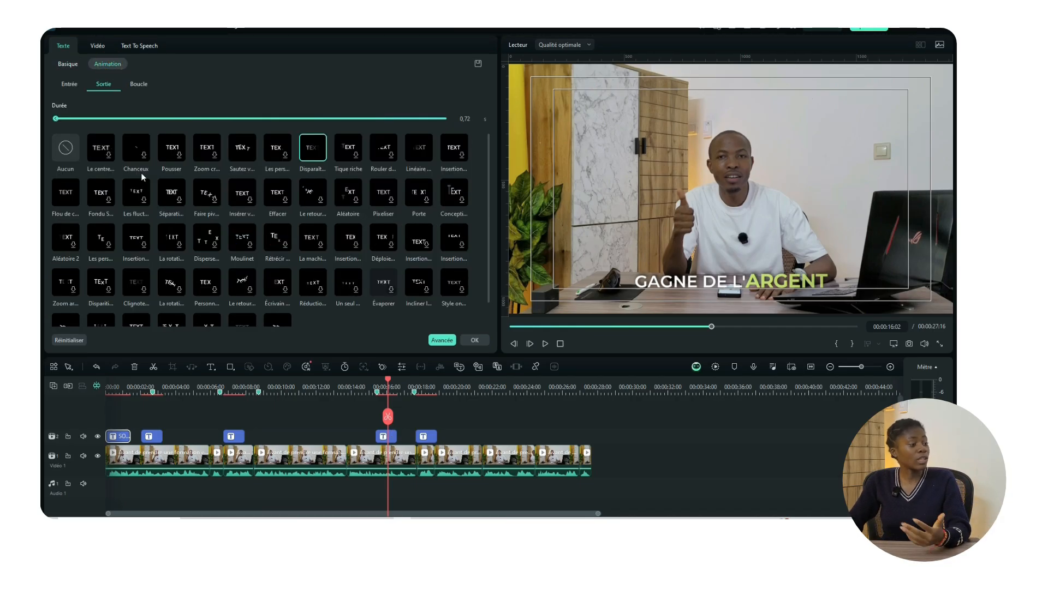